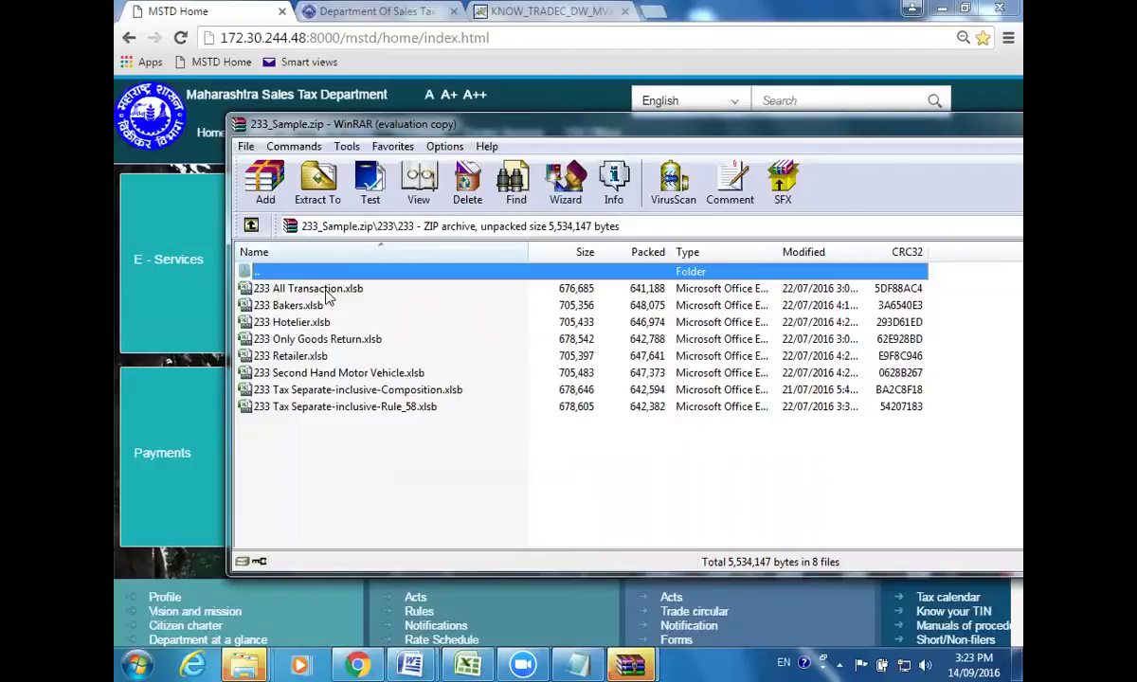
# Step: Open the 233 All Transaction.xlsb workbook from the 233_Sample.zip archive and dismiss the duplicate-document alert
pyautogui.click(326, 292)
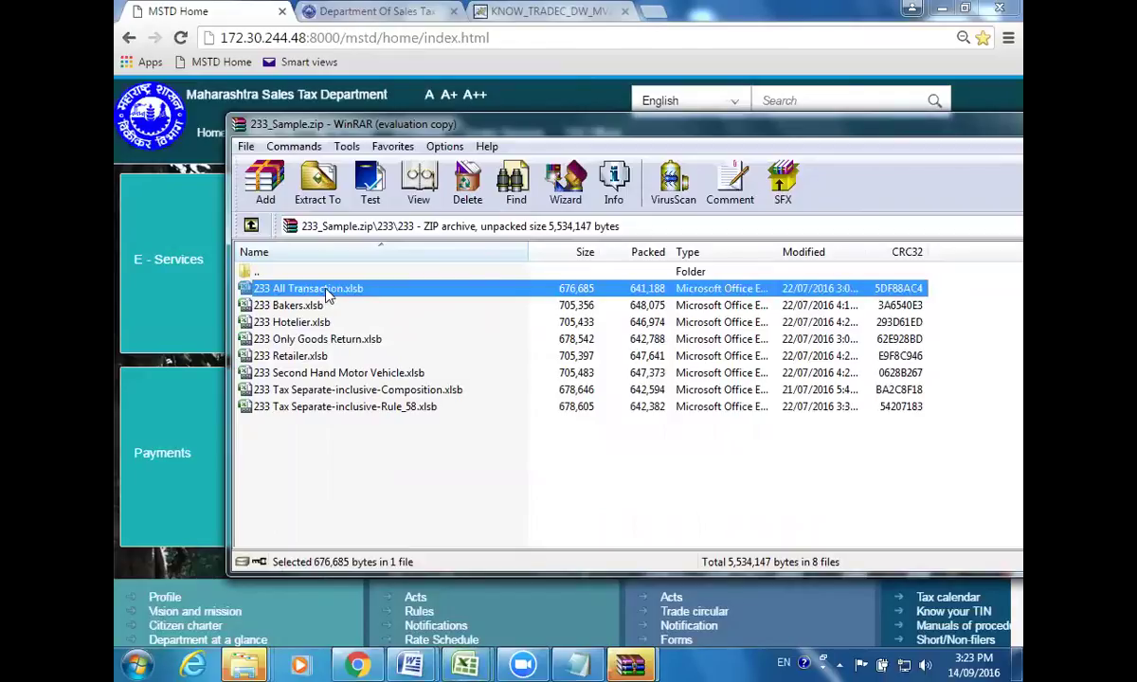
pyautogui.doubleClick(326, 297)
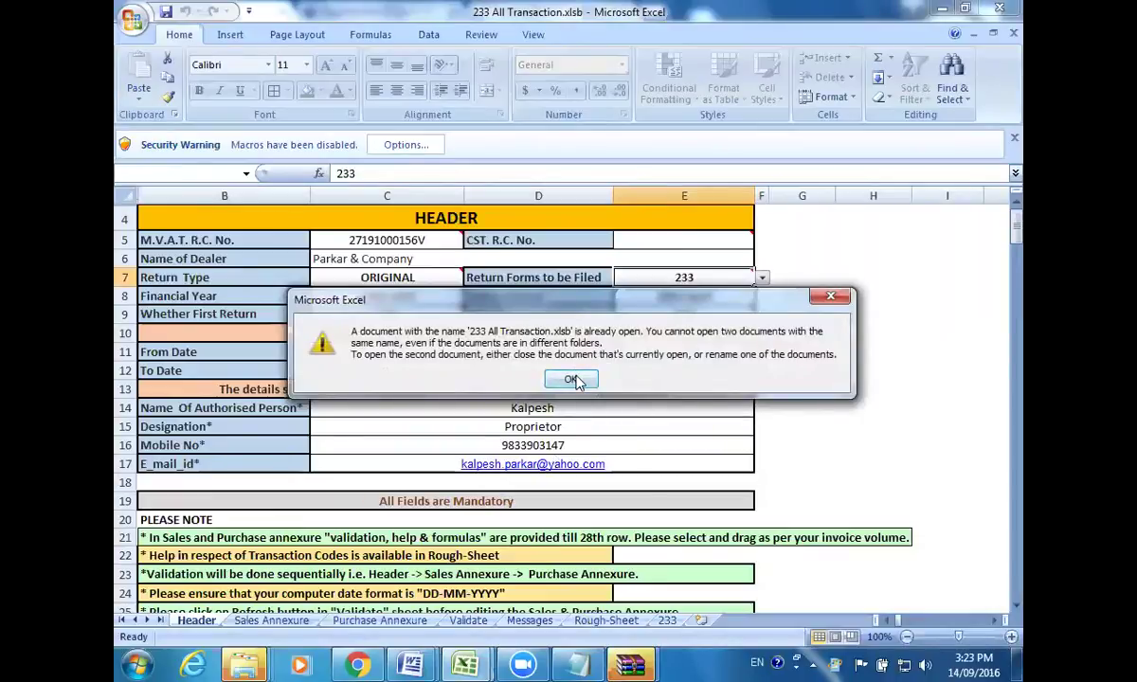
pyautogui.click(572, 380)
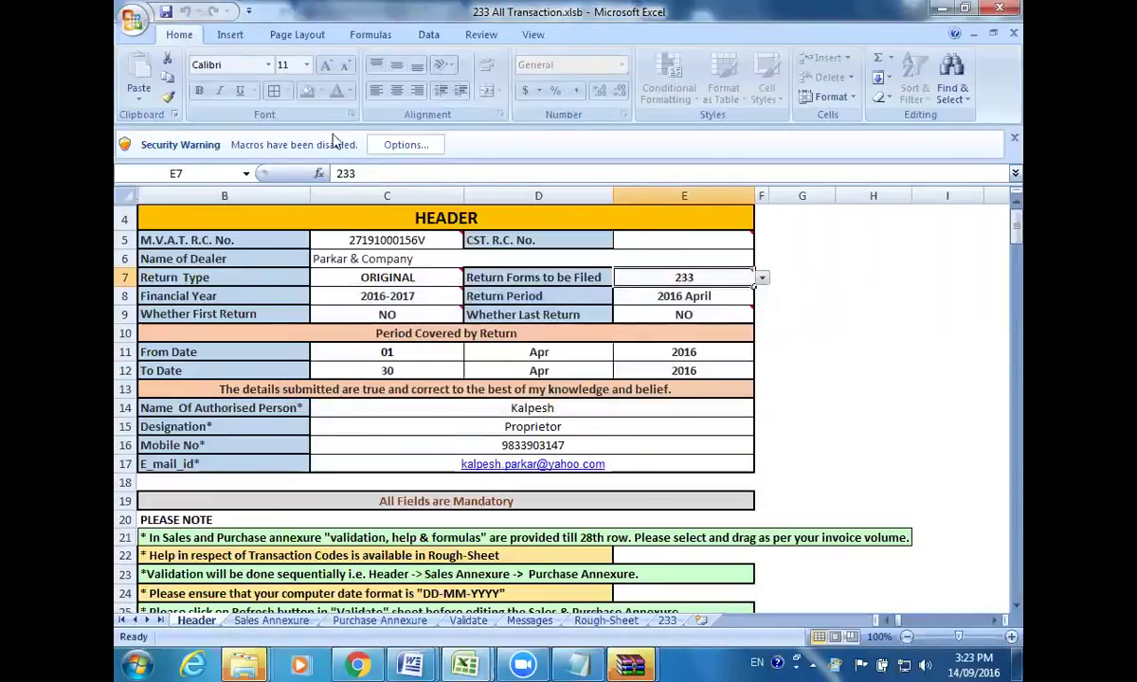
# Step: Enable the workbook's macro content and run Refresh on the Validate sheet to delete the preview return and unlock the annexures
pyautogui.click(398, 145)
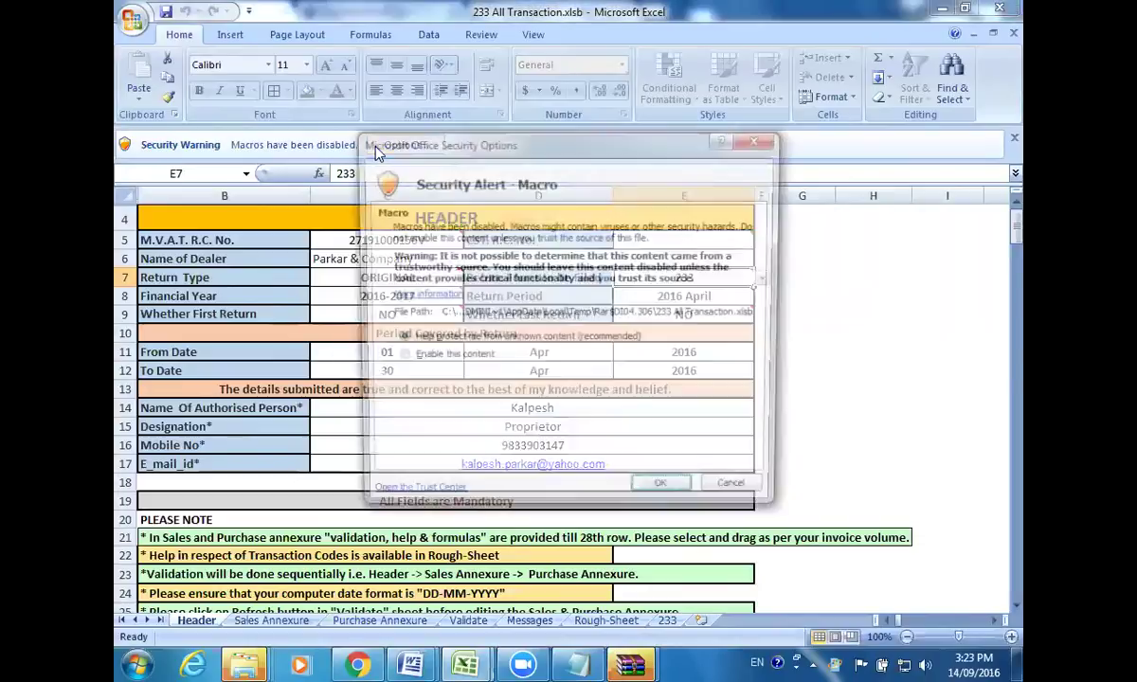
pyautogui.click(397, 358)
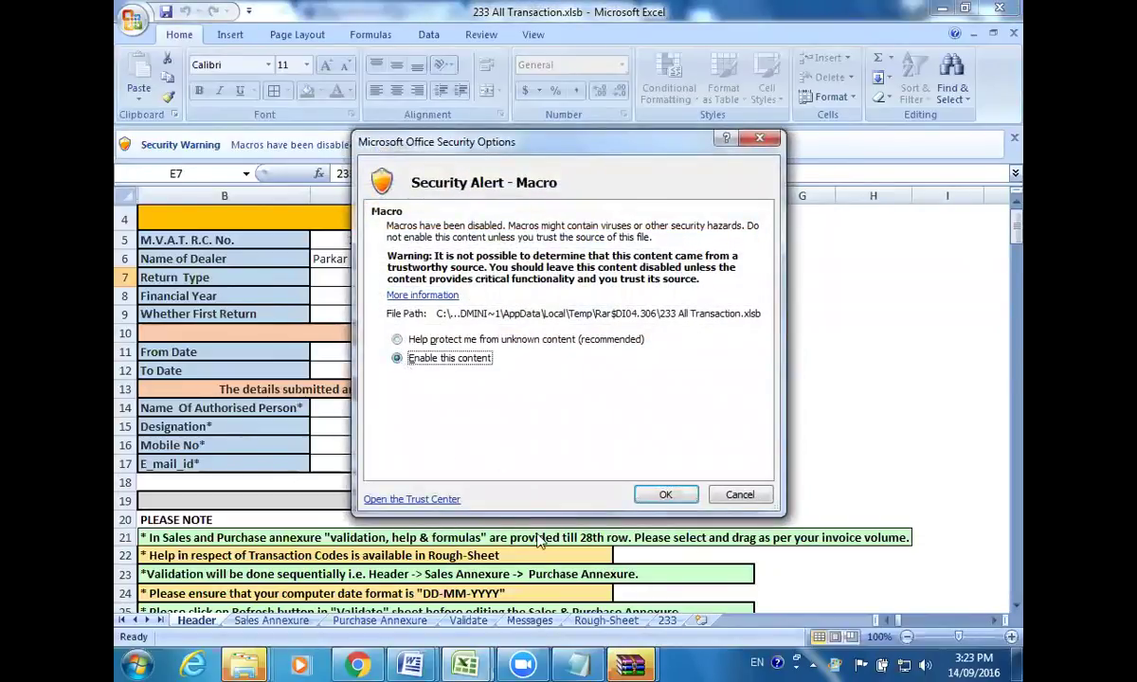
pyautogui.click(648, 501)
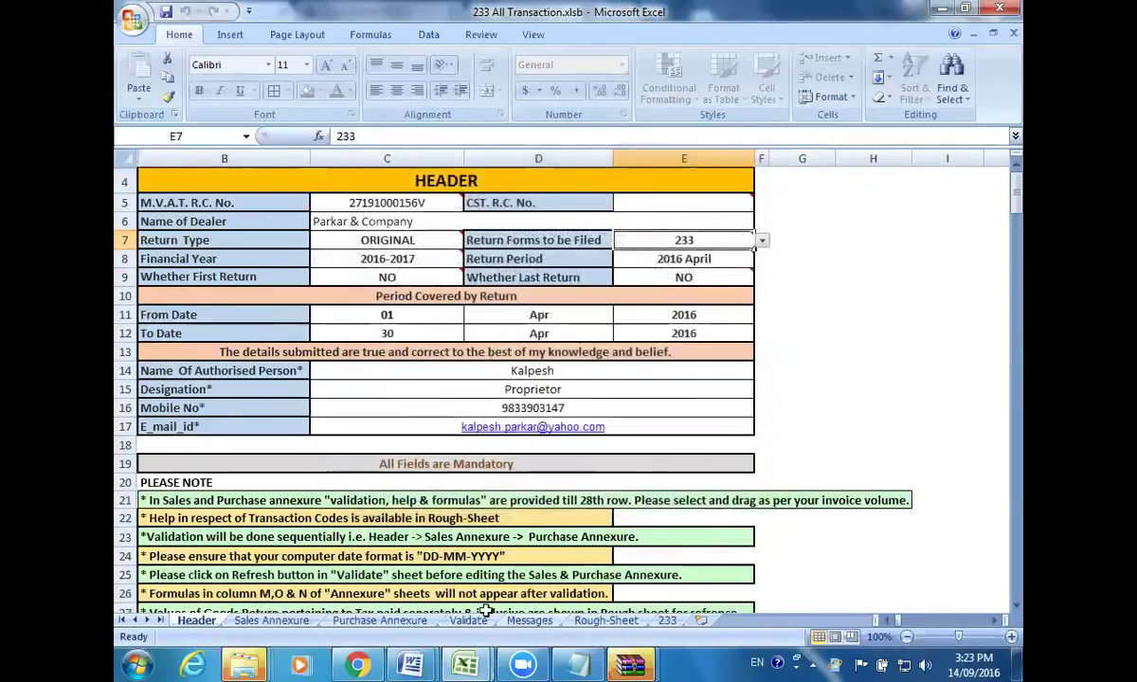
pyautogui.click(487, 622)
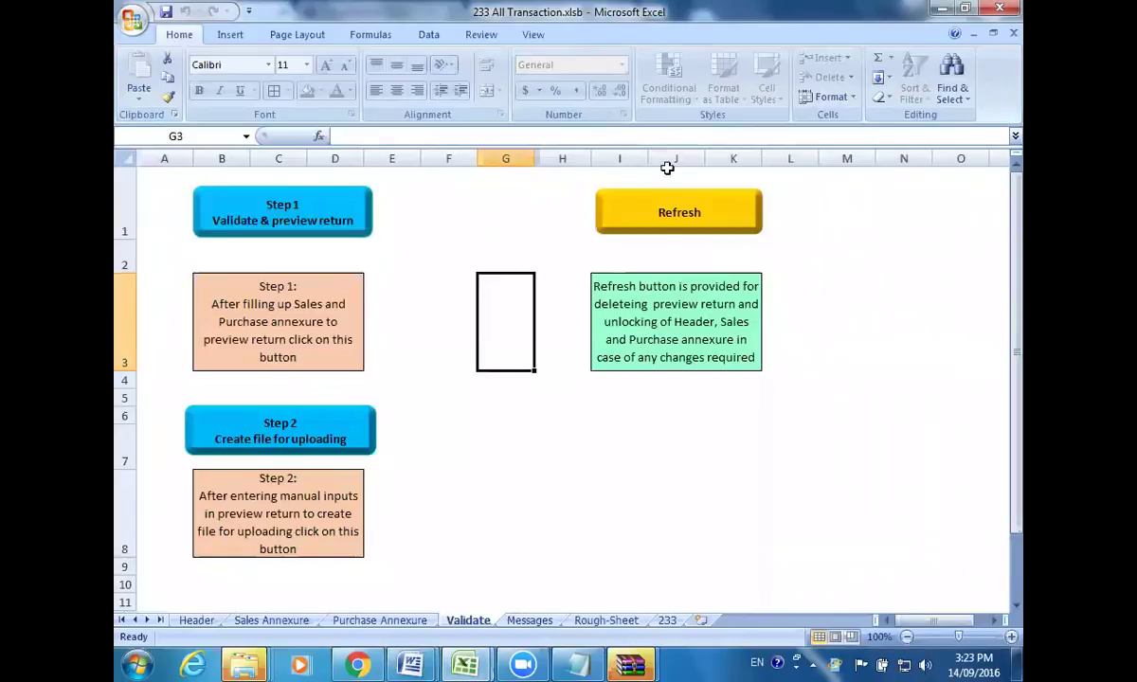
pyautogui.click(661, 216)
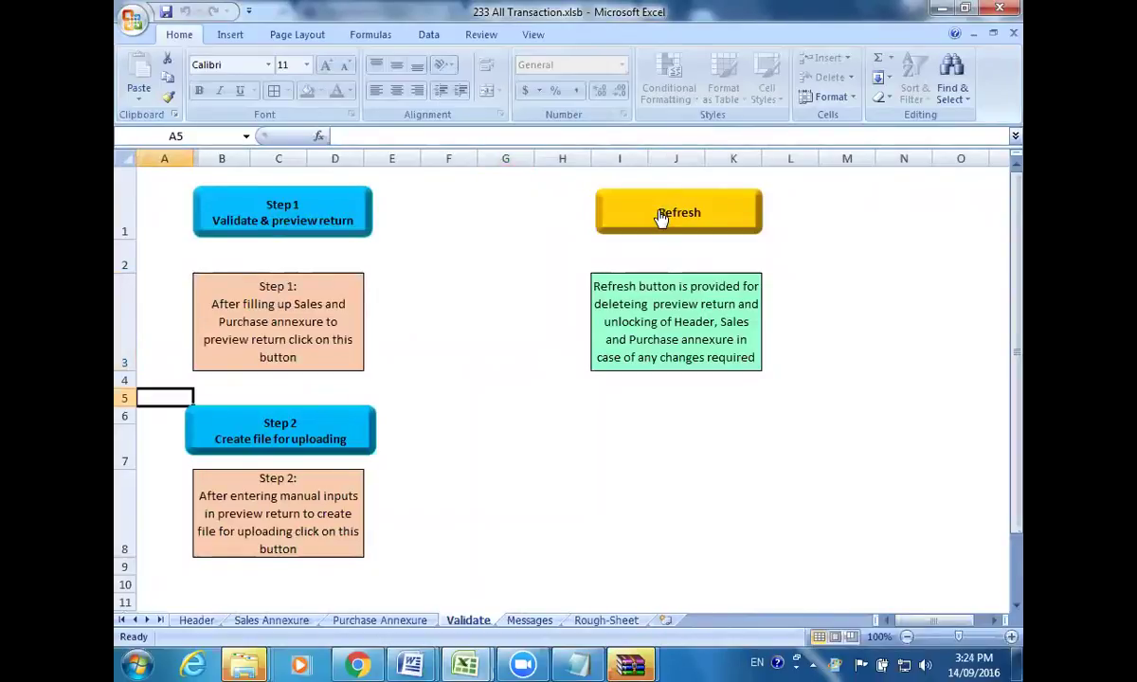
# Step: Examine the Sales Annexure transaction codes in P13:P19 for TIN and non-TIN sales, branch transfers, and their returns and credit notes
pyautogui.click(270, 621)
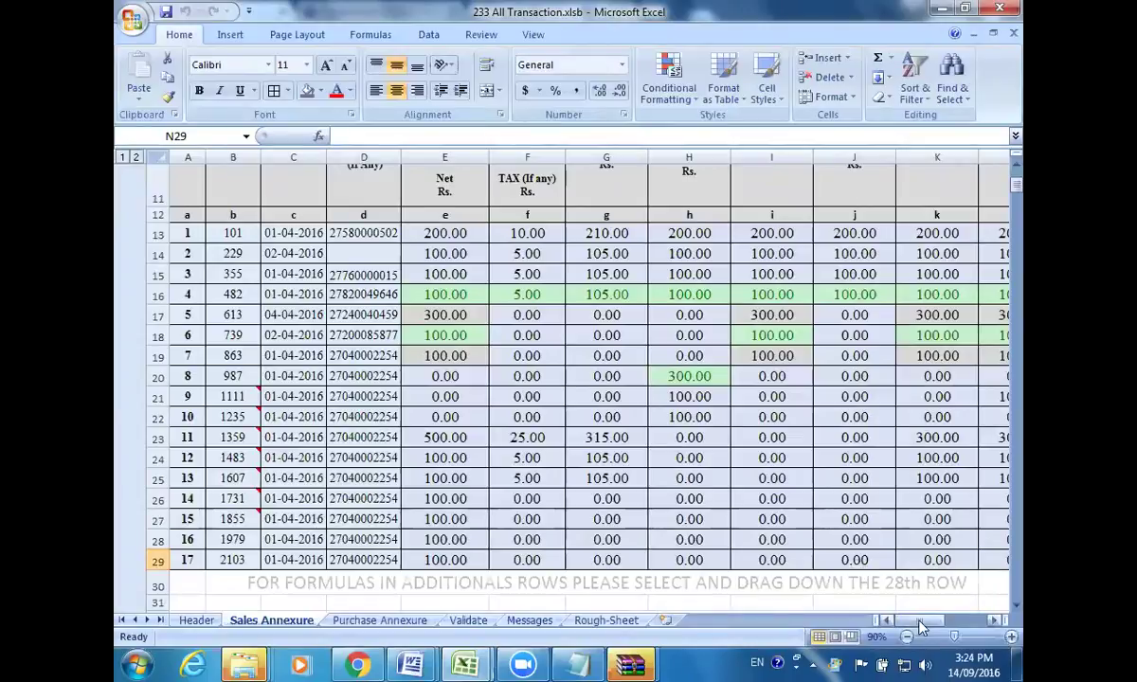
pyautogui.moveTo(921, 626); pyautogui.dragTo(956, 628)
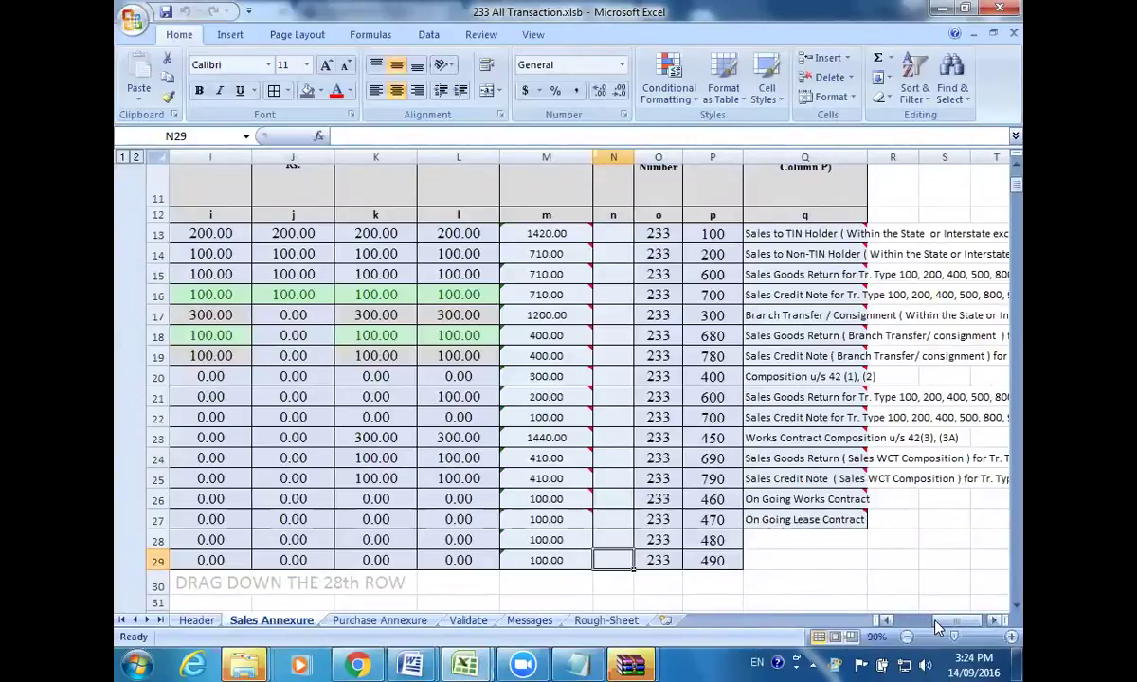
pyautogui.click(729, 233)
pyautogui.click(732, 253)
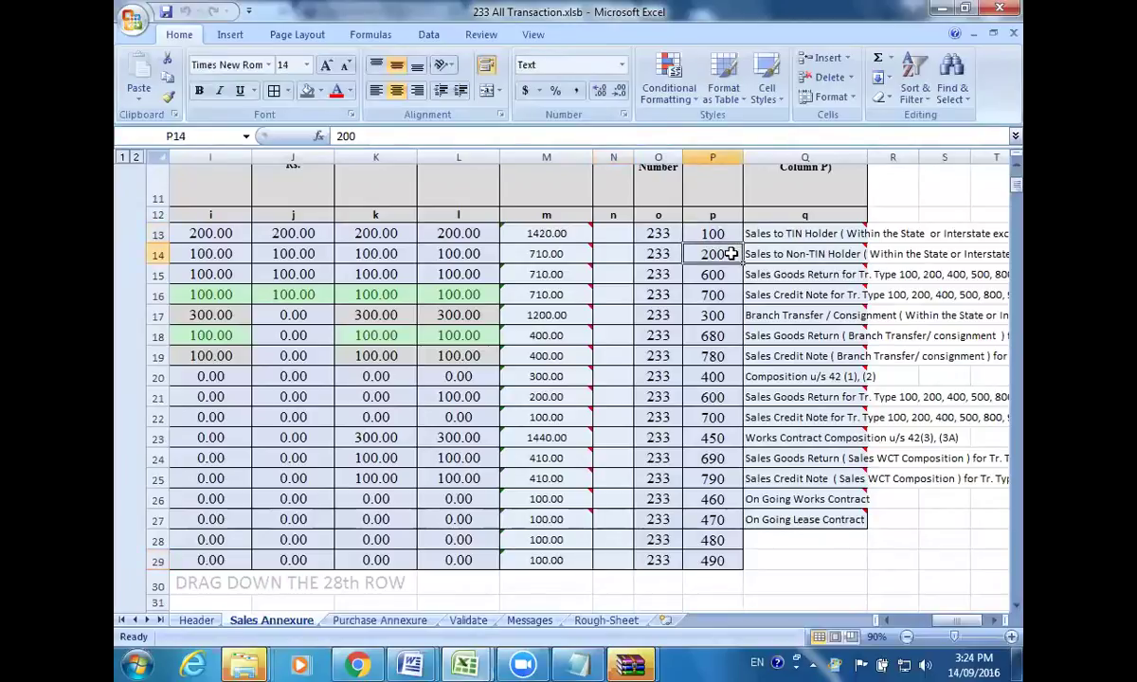
pyautogui.click(726, 233)
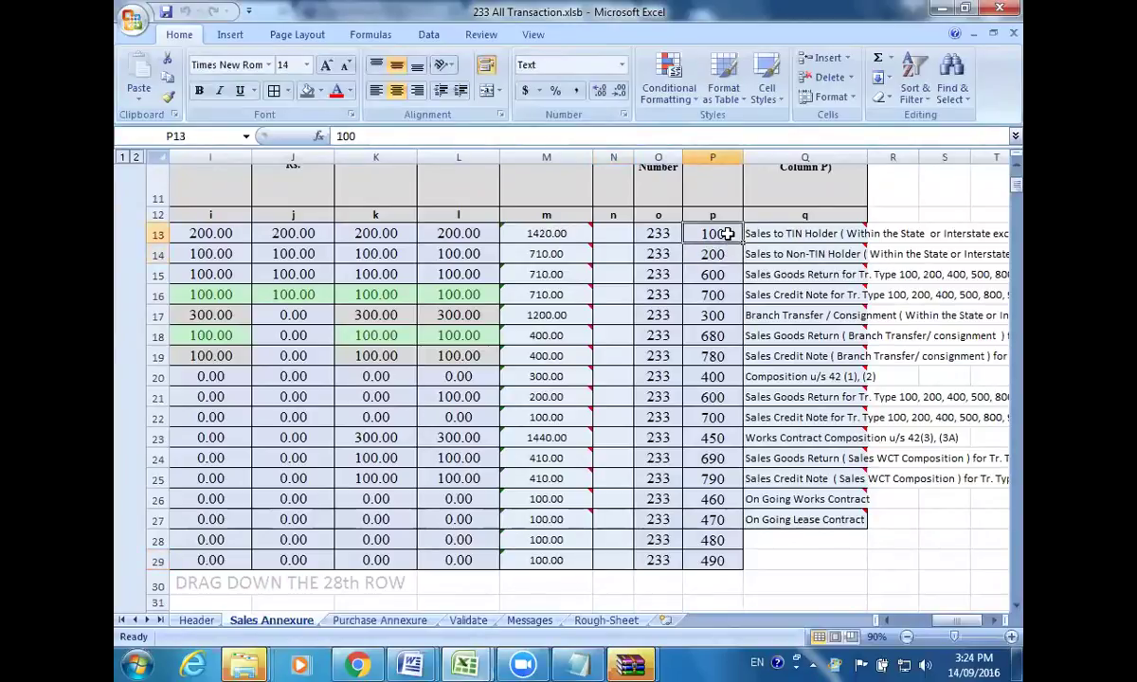
pyautogui.click(724, 279)
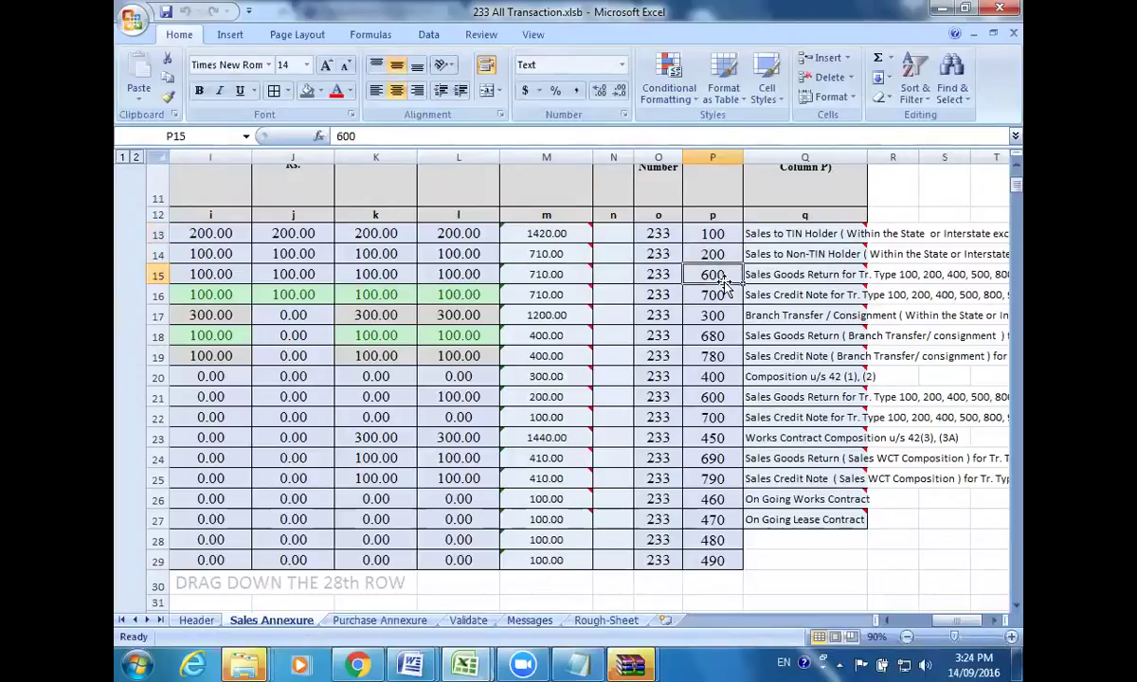
pyautogui.click(724, 295)
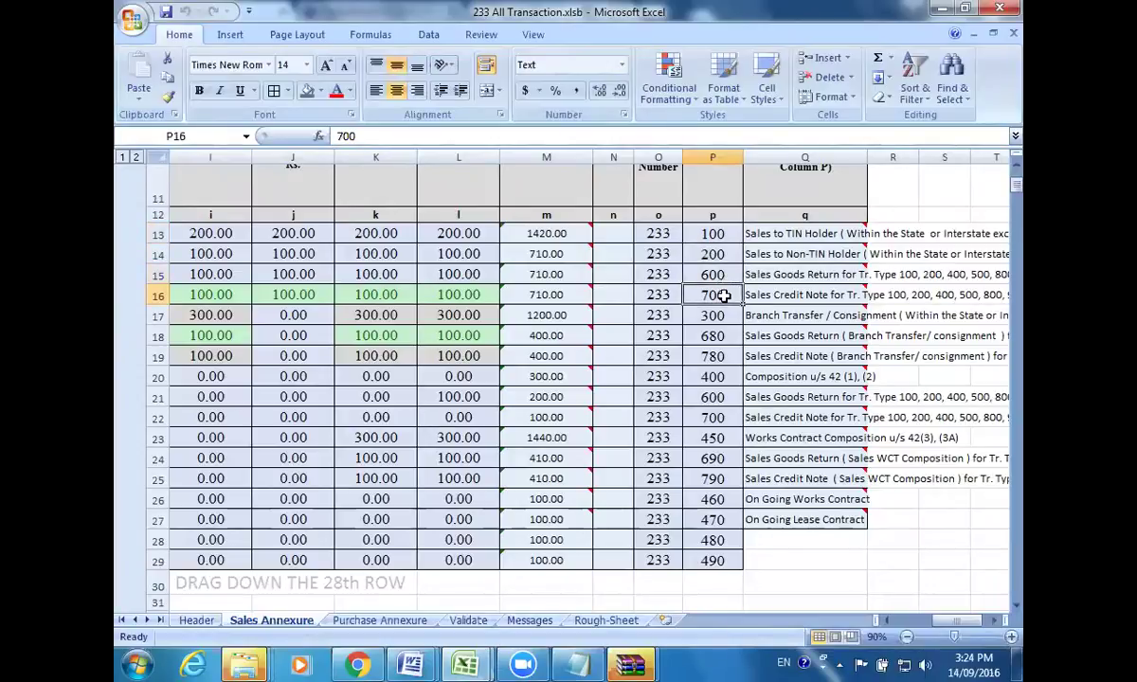
pyautogui.click(723, 316)
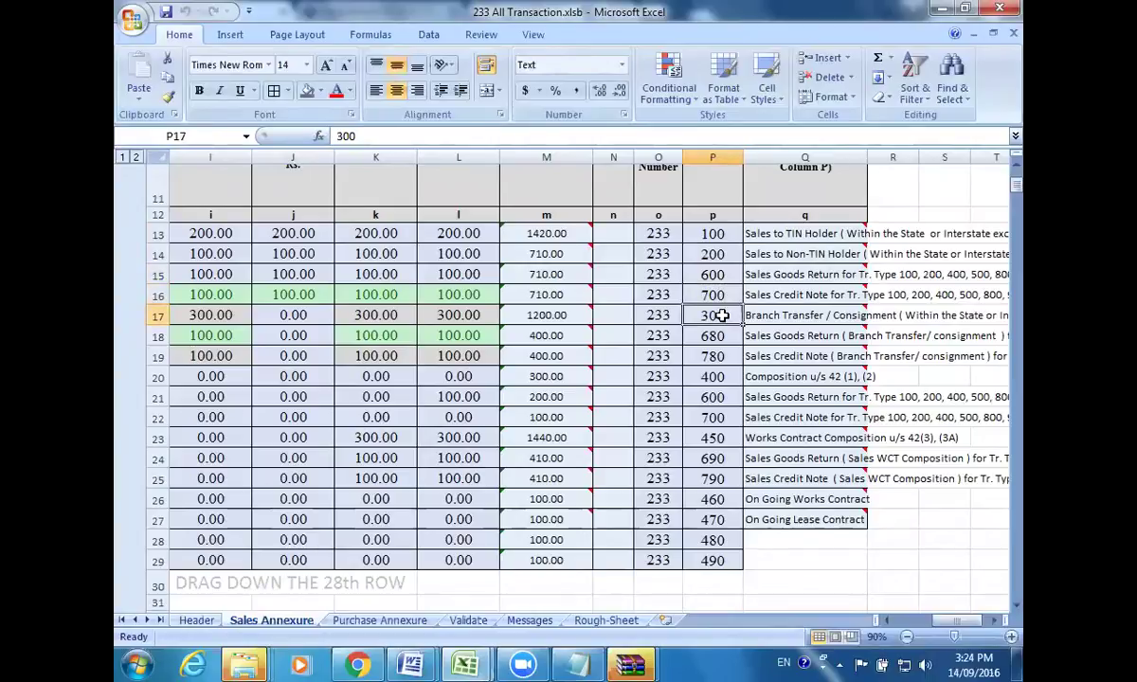
pyautogui.click(721, 335)
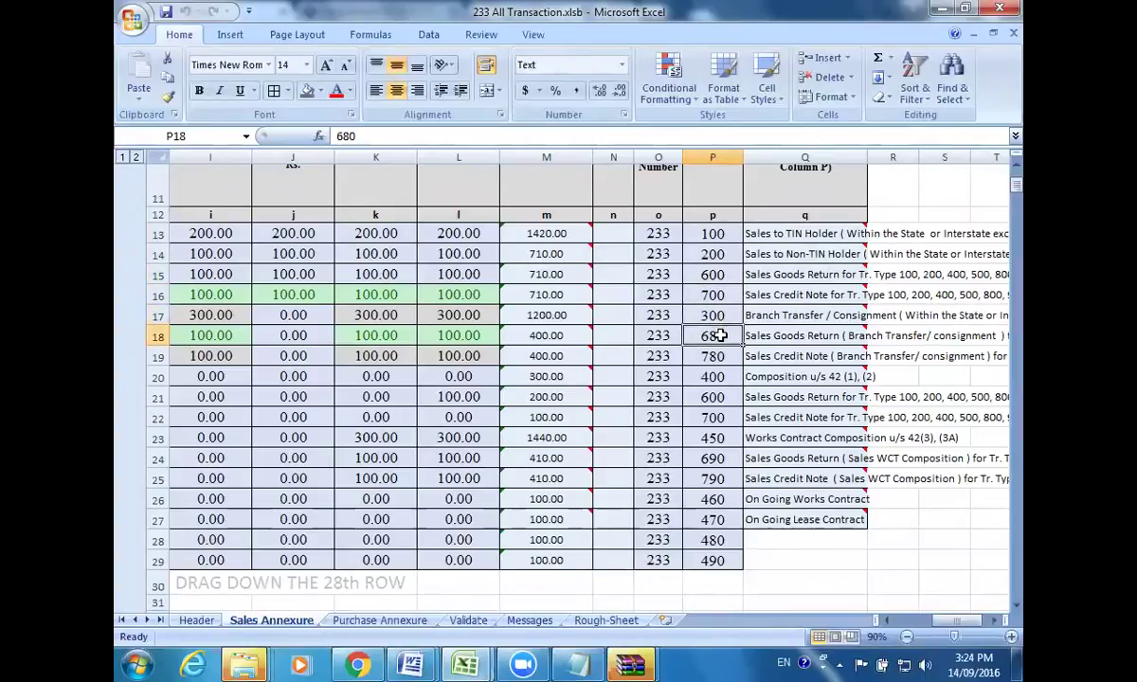
pyautogui.click(732, 358)
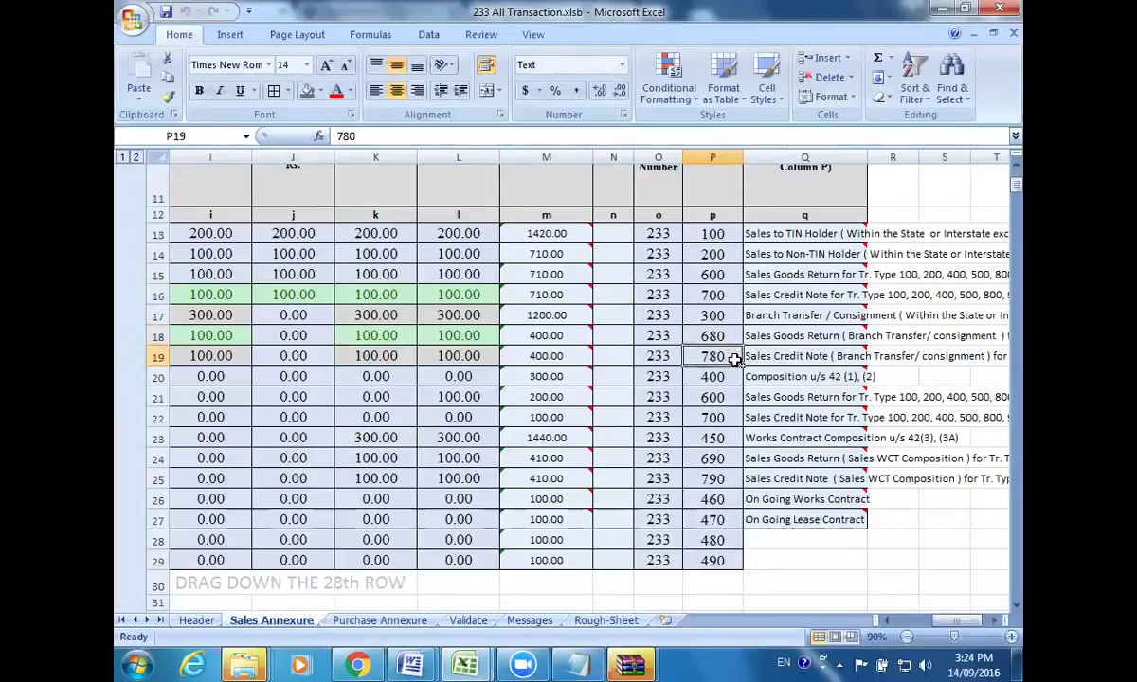
# Step: Examine the Sales Annexure transaction codes in P20:P25 for composition and works contract composition, with their goods returns and credit notes
pyautogui.click(727, 377)
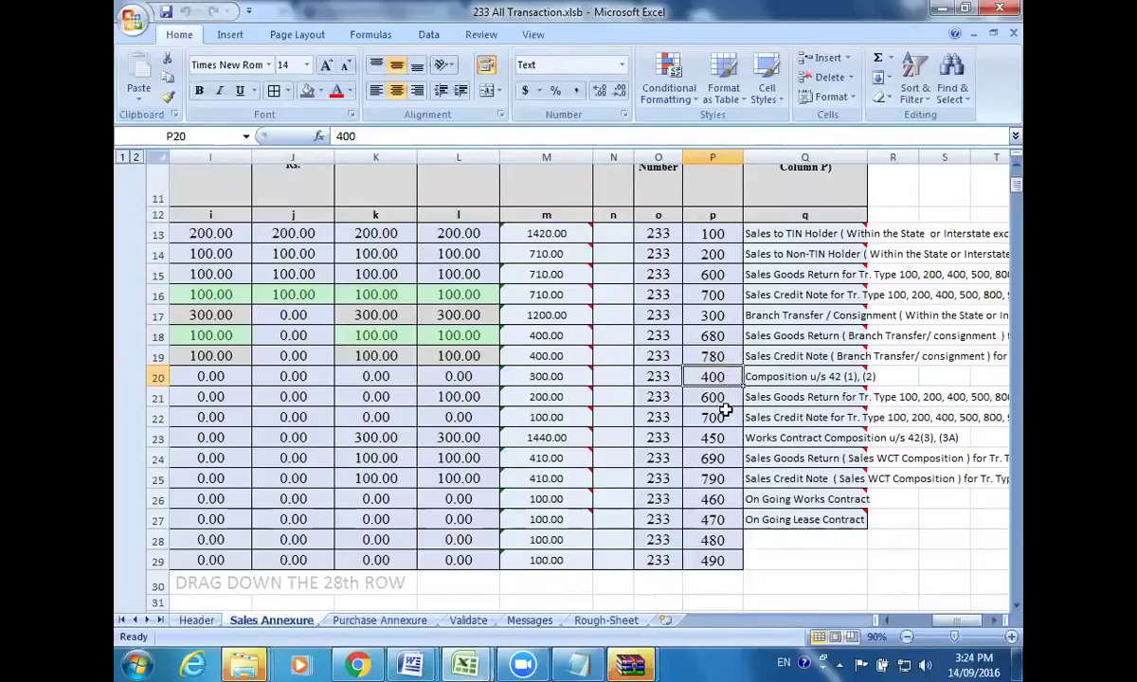
pyautogui.click(726, 398)
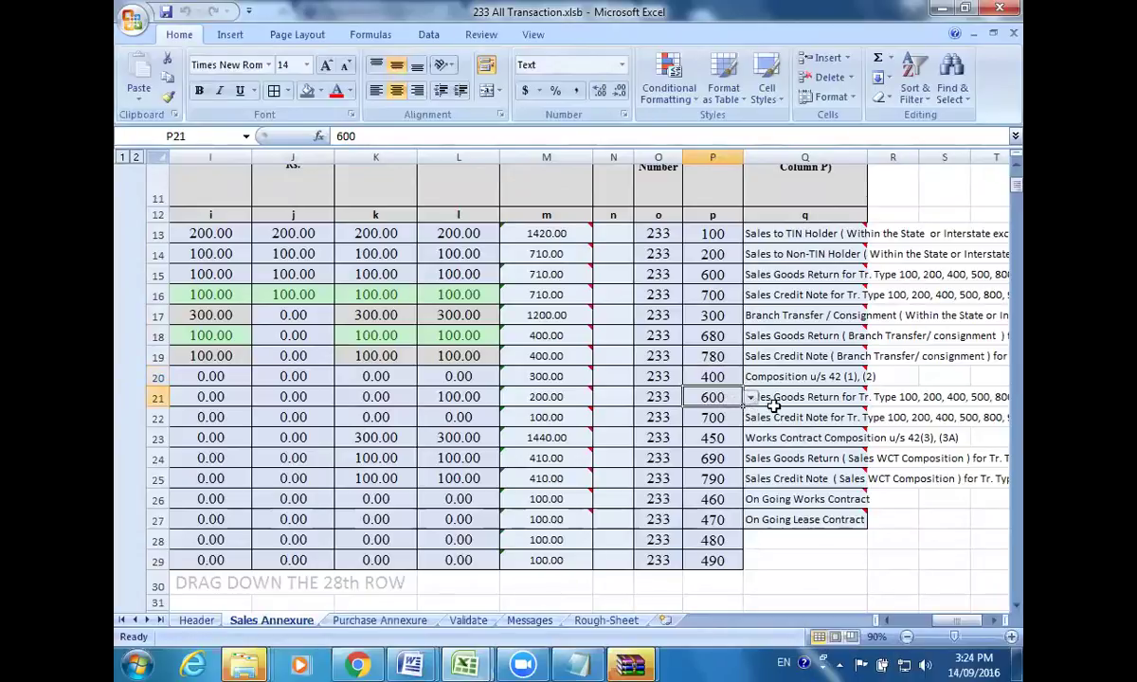
pyautogui.moveTo(801, 412)
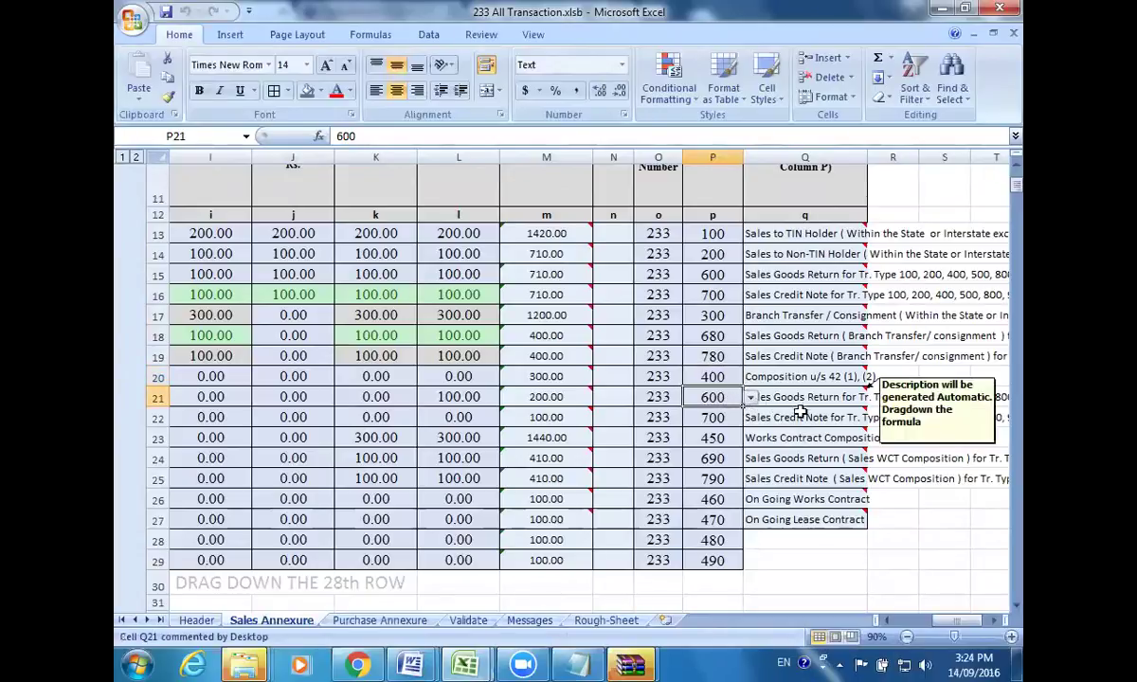
pyautogui.click(720, 420)
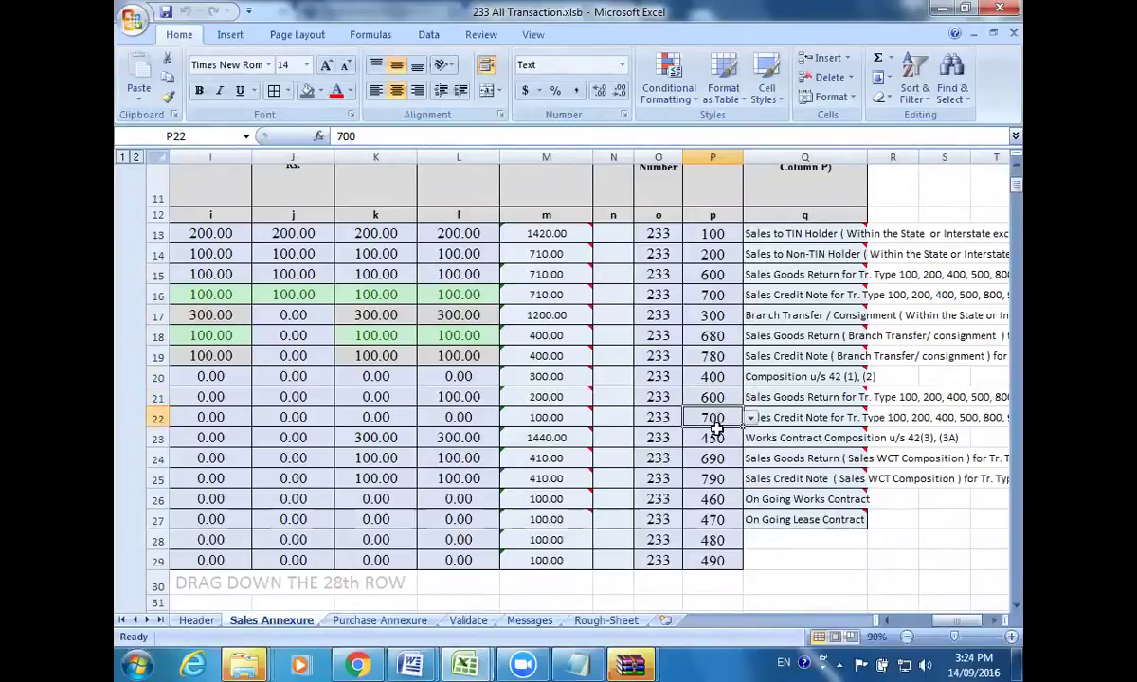
pyautogui.click(710, 439)
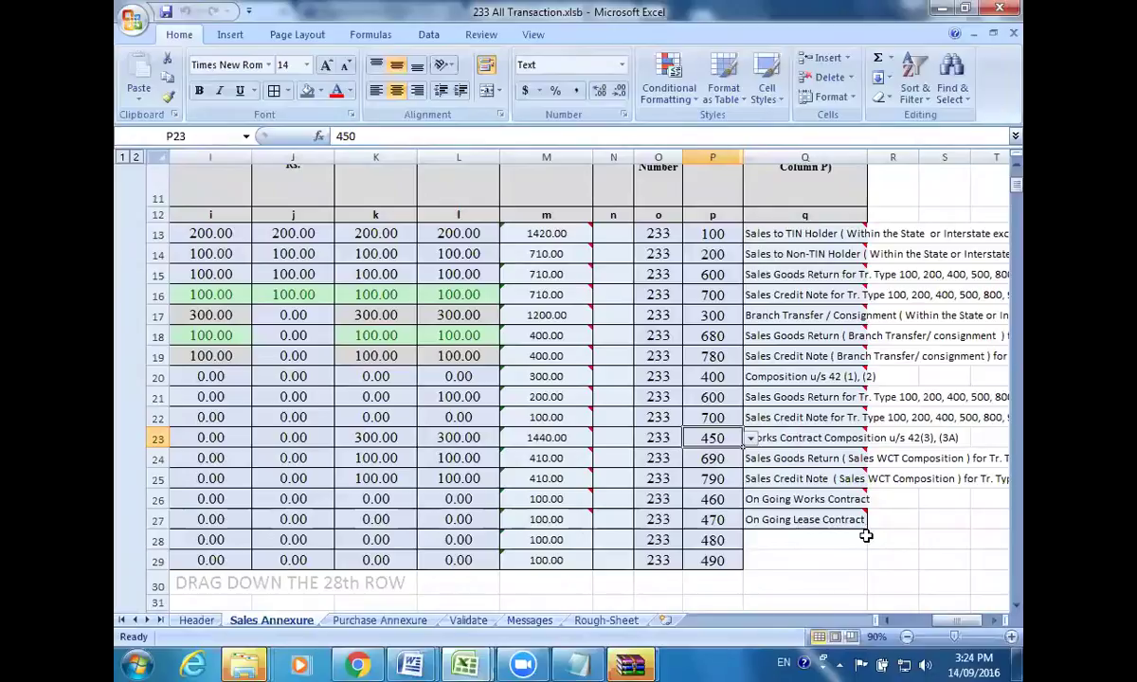
pyautogui.click(719, 457)
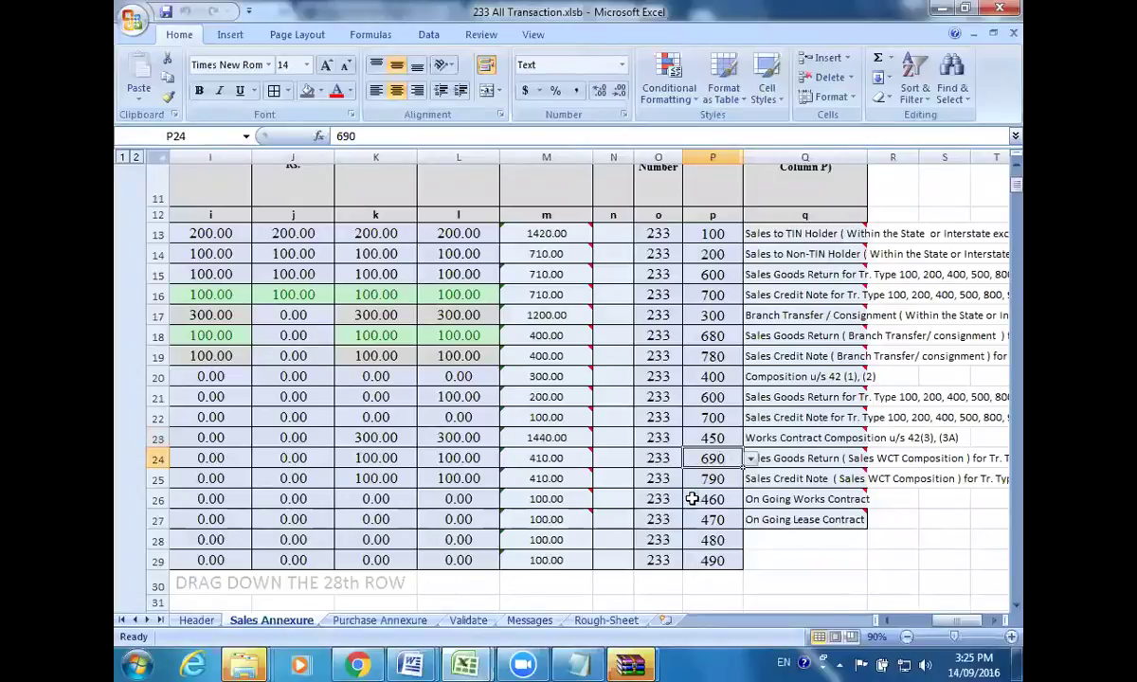
pyautogui.click(711, 482)
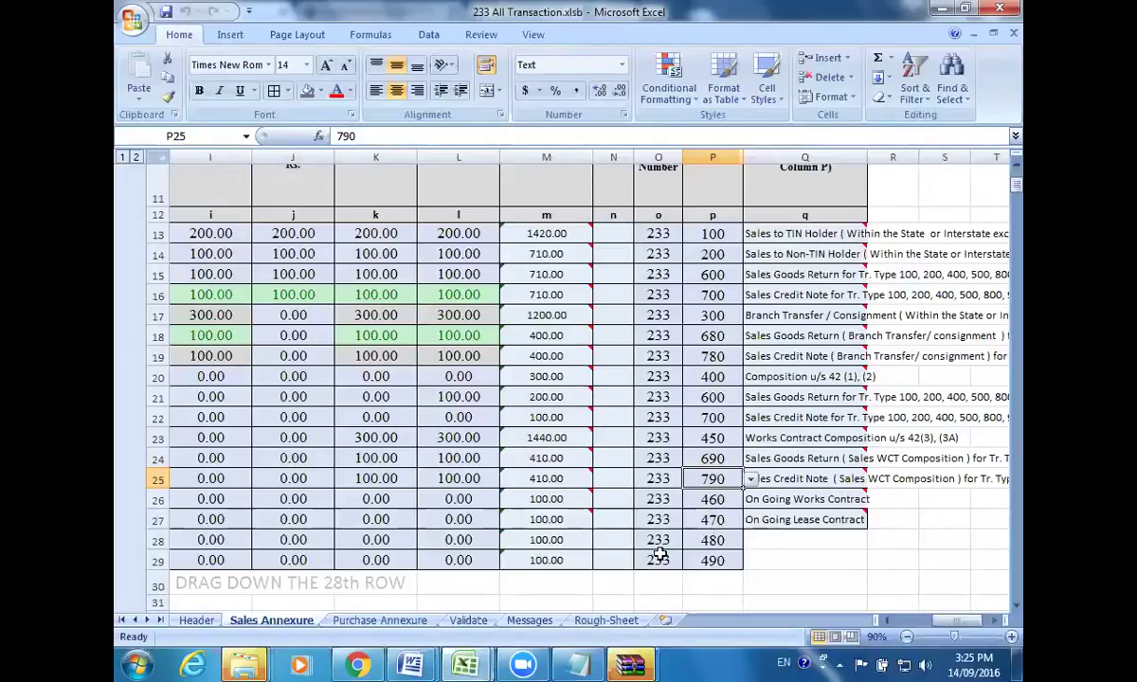
# Step: Generate the form 233 Sales Annexure transaction code help from the Rough-Sheet and review the code list
pyautogui.click(605, 621)
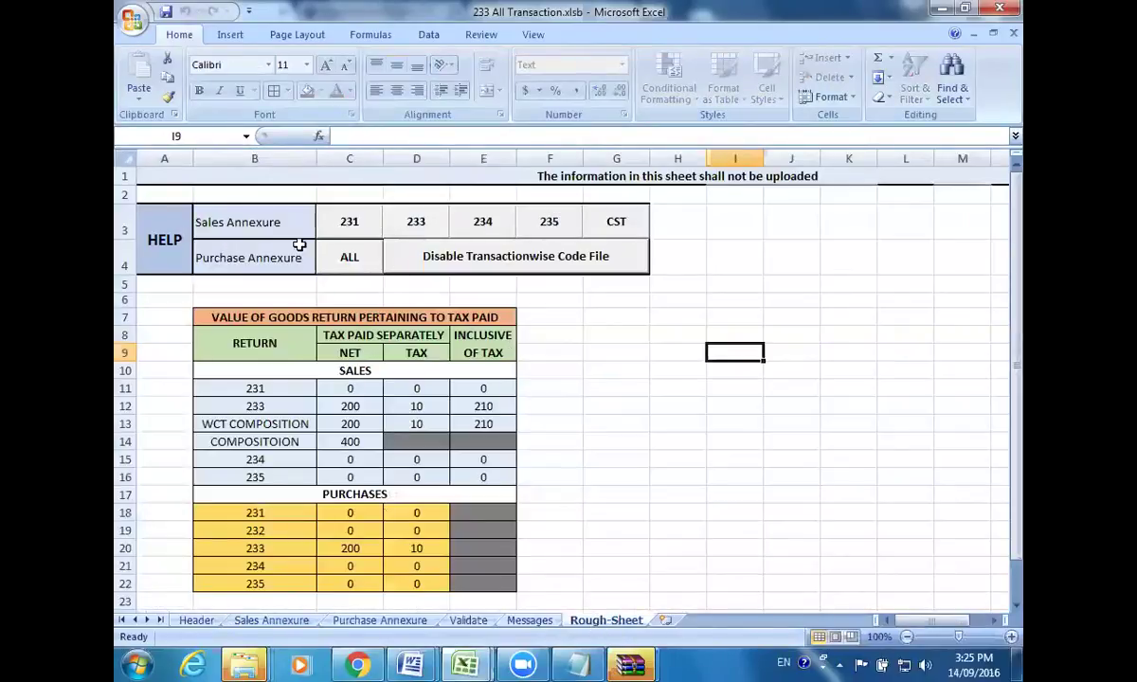
pyautogui.click(415, 221)
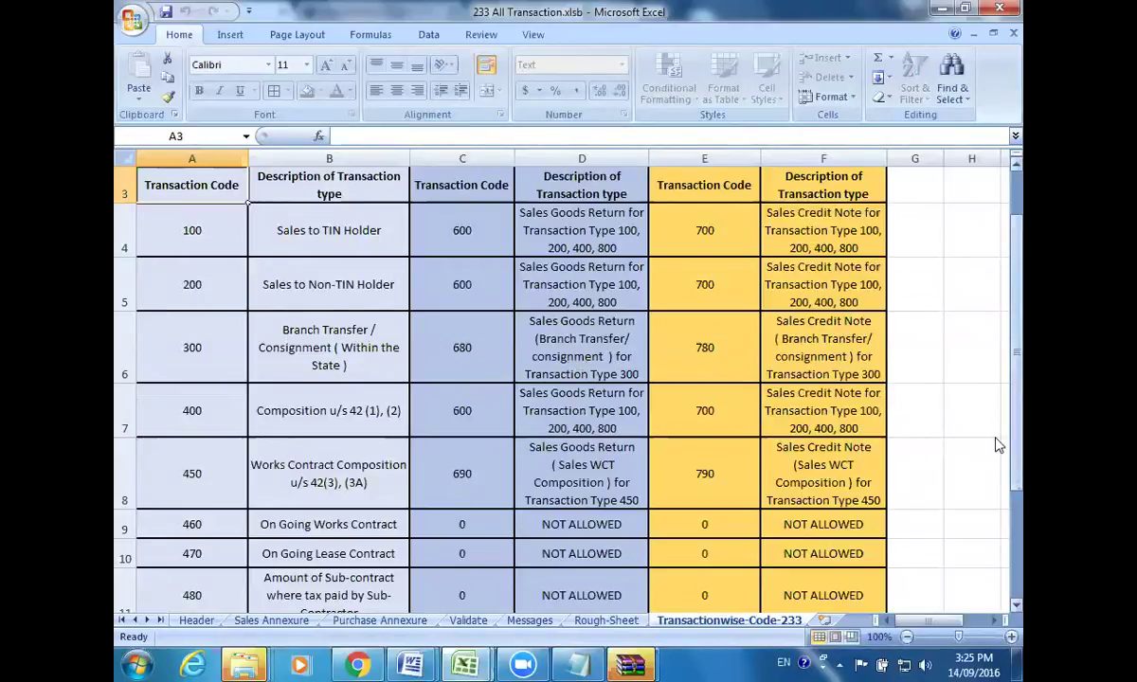
pyautogui.moveTo(998, 445); pyautogui.dragTo(998, 496)
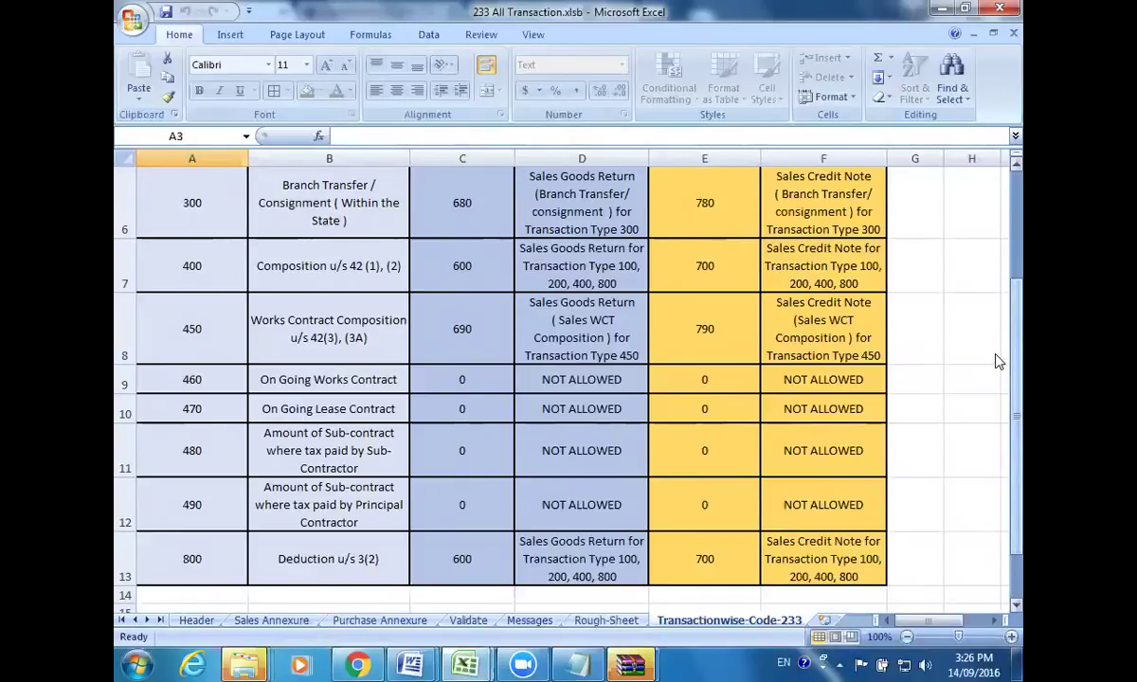
pyautogui.scroll(1, 998, 360)
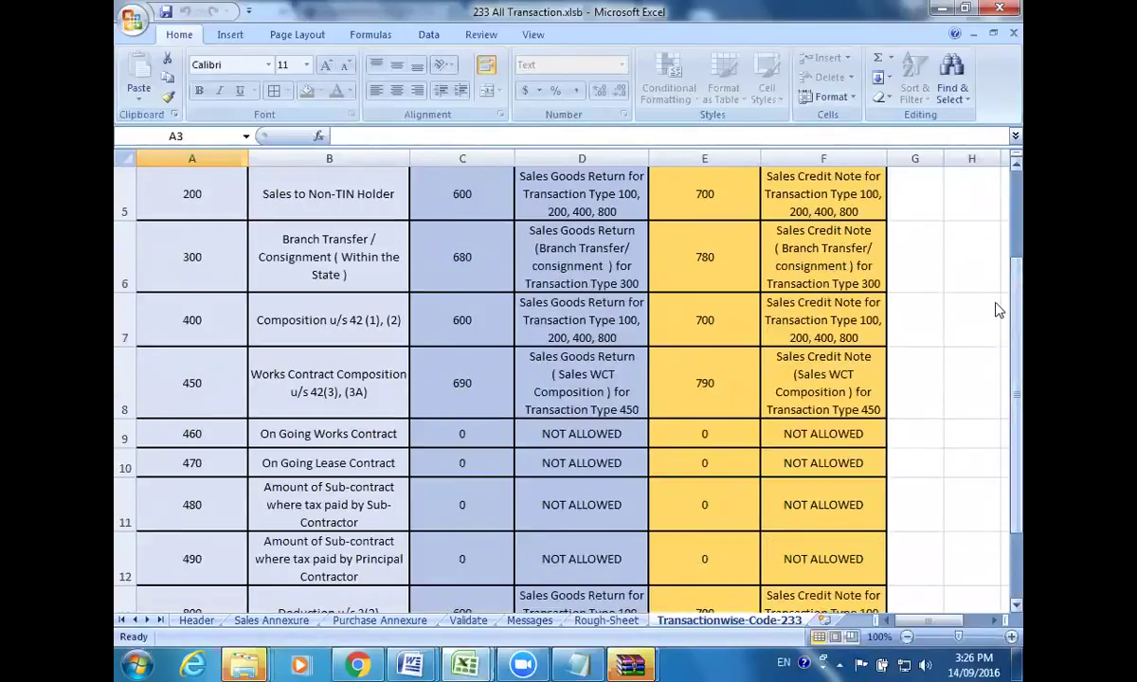
pyautogui.scroll(3, 997, 284)
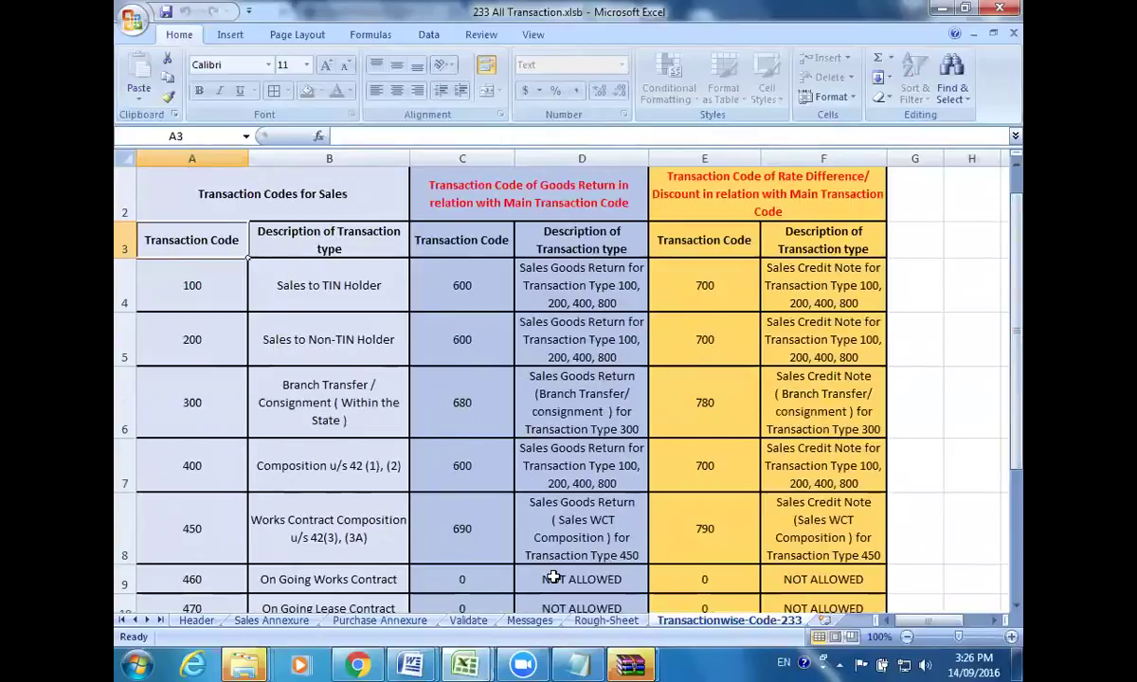
# Step: Examine the Sales Annexure value columns, from taxable value and tax through gross total, together with their headings
pyautogui.click(296, 624)
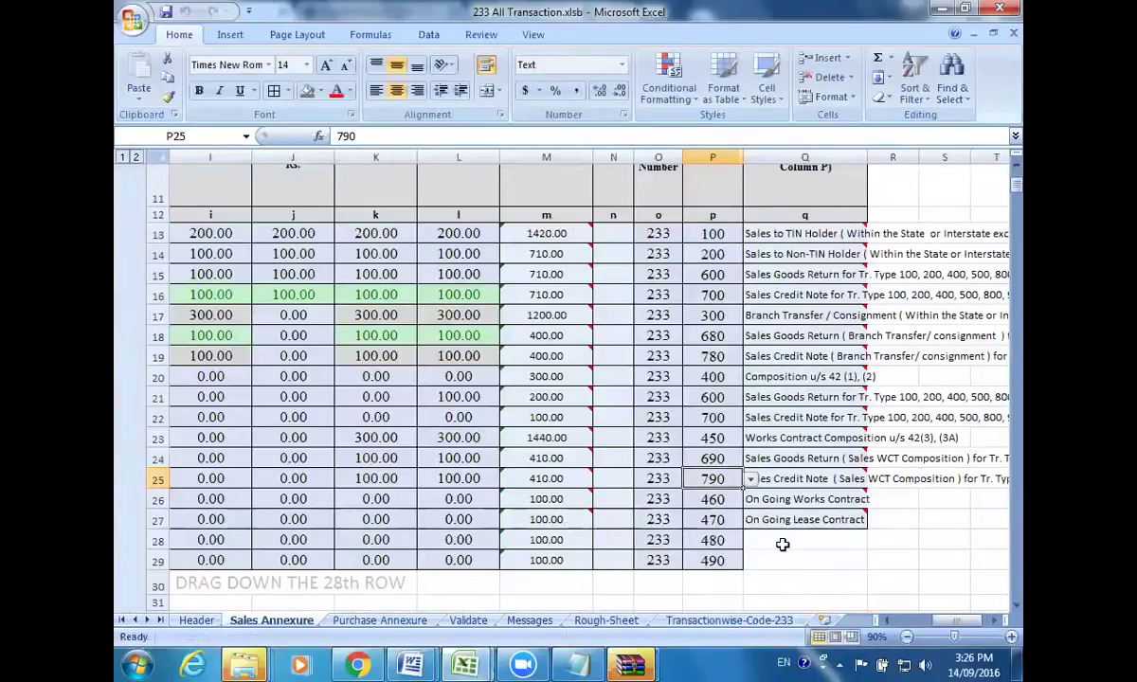
pyautogui.moveTo(931, 621); pyautogui.dragTo(916, 624)
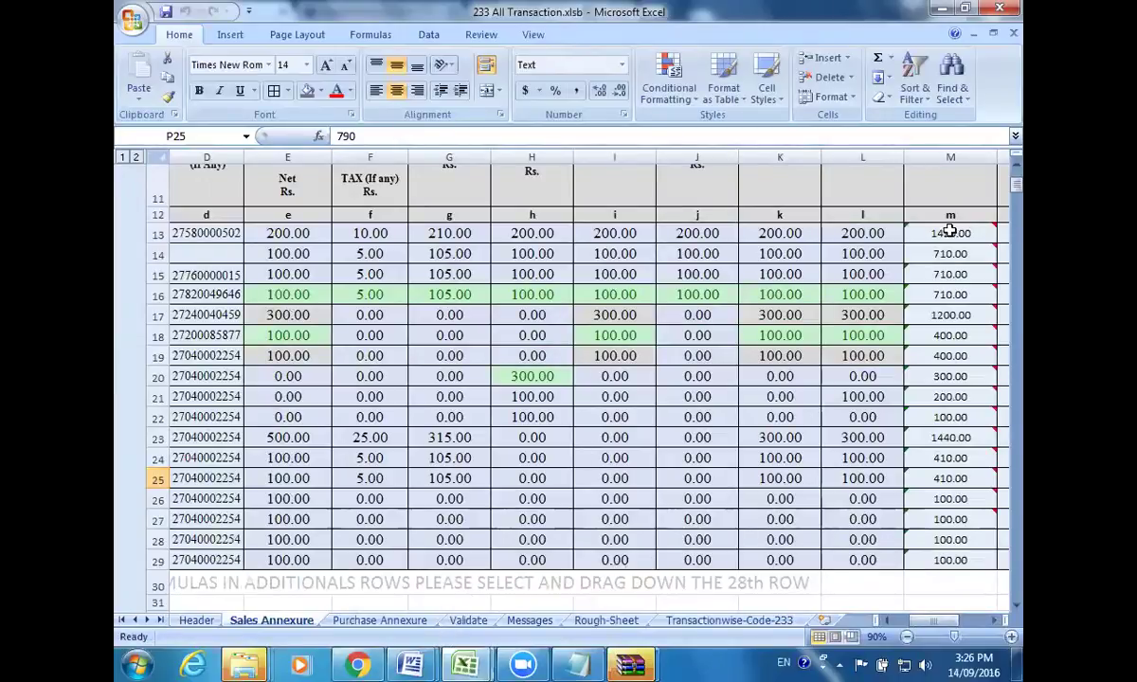
pyautogui.moveTo(1015, 186); pyautogui.dragTo(1000, 178)
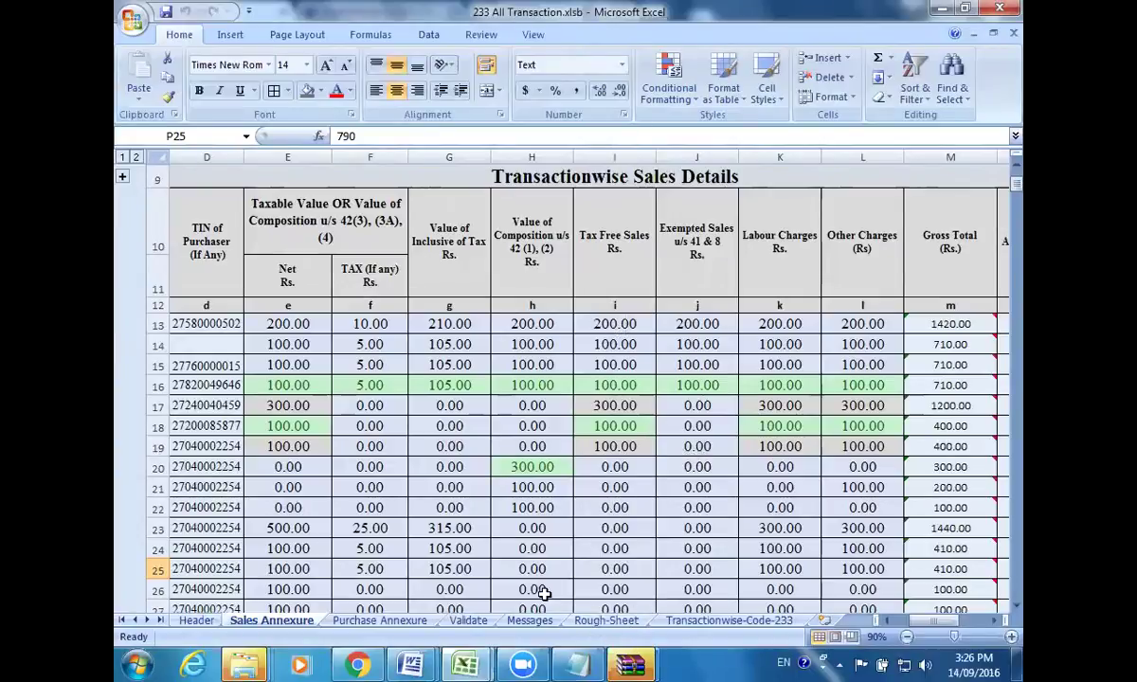
# Step: Examine the transaction codes and descriptions in columns P and Q of the Purchase Annexure
pyautogui.click(420, 625)
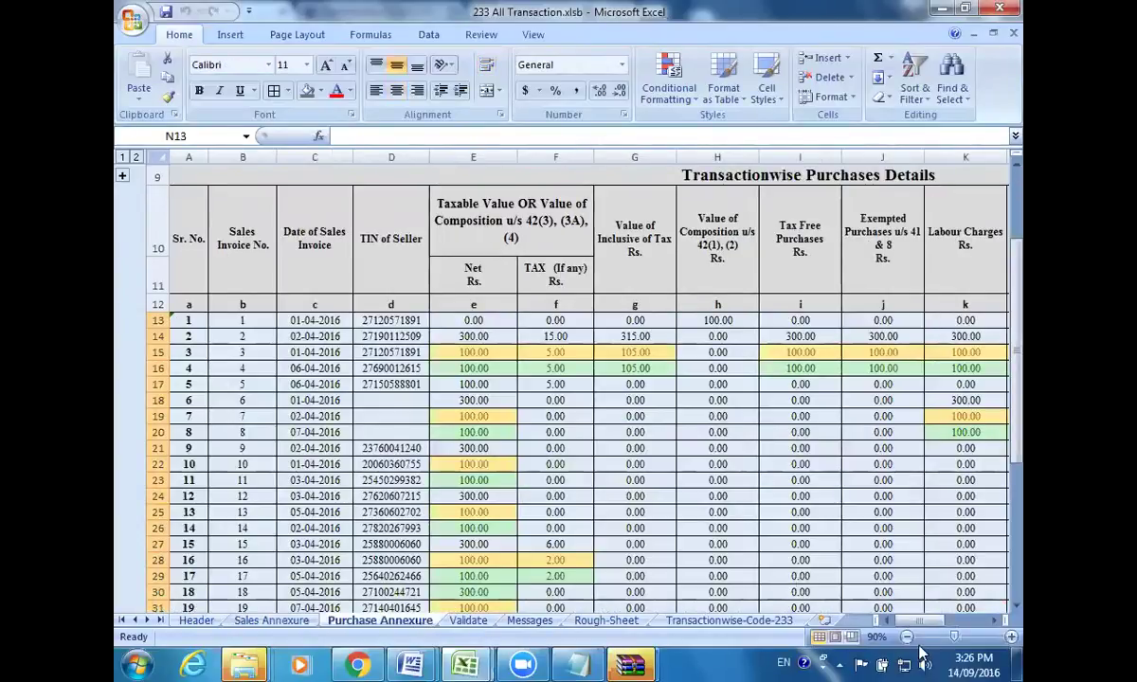
pyautogui.moveTo(915, 623); pyautogui.dragTo(970, 627)
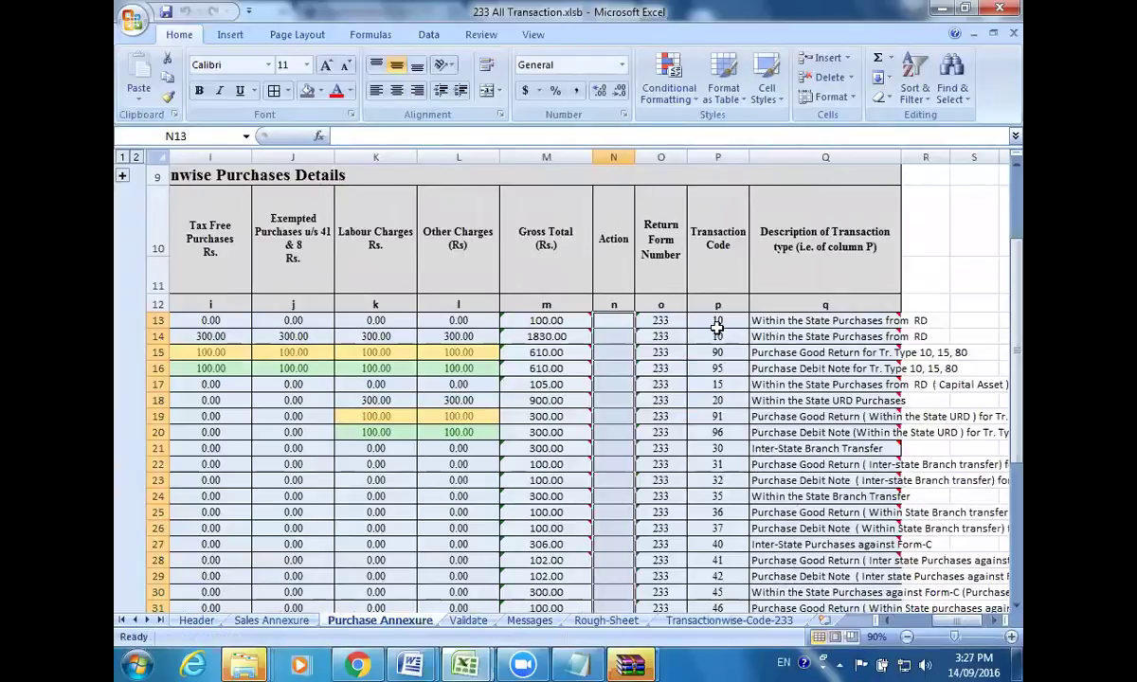
pyautogui.click(727, 465)
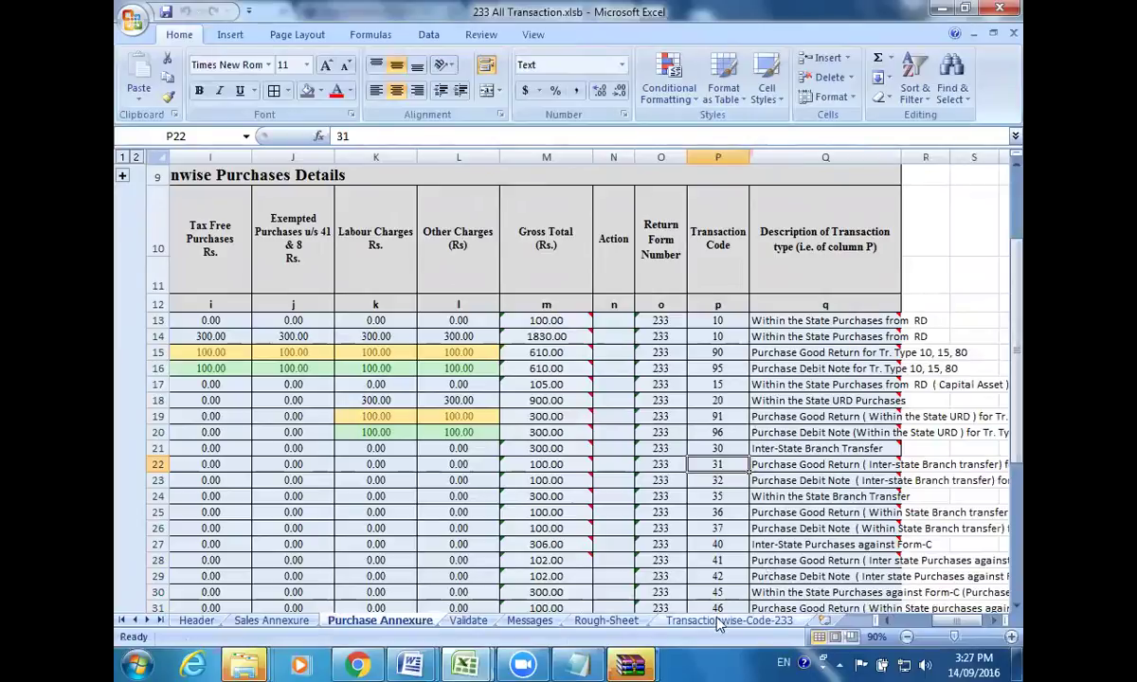
# Step: Generate the Purchase Annexure transaction code help for ALL from the Rough-Sheet, review it and return to the Purchase Annexure
pyautogui.click(629, 624)
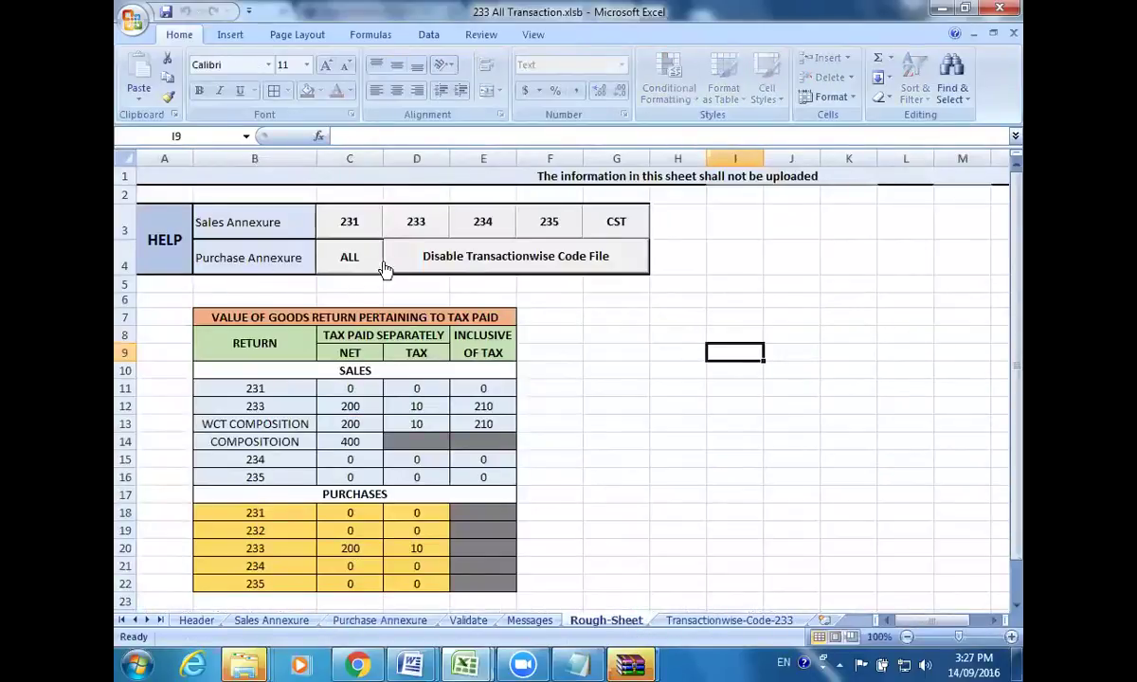
pyautogui.click(350, 256)
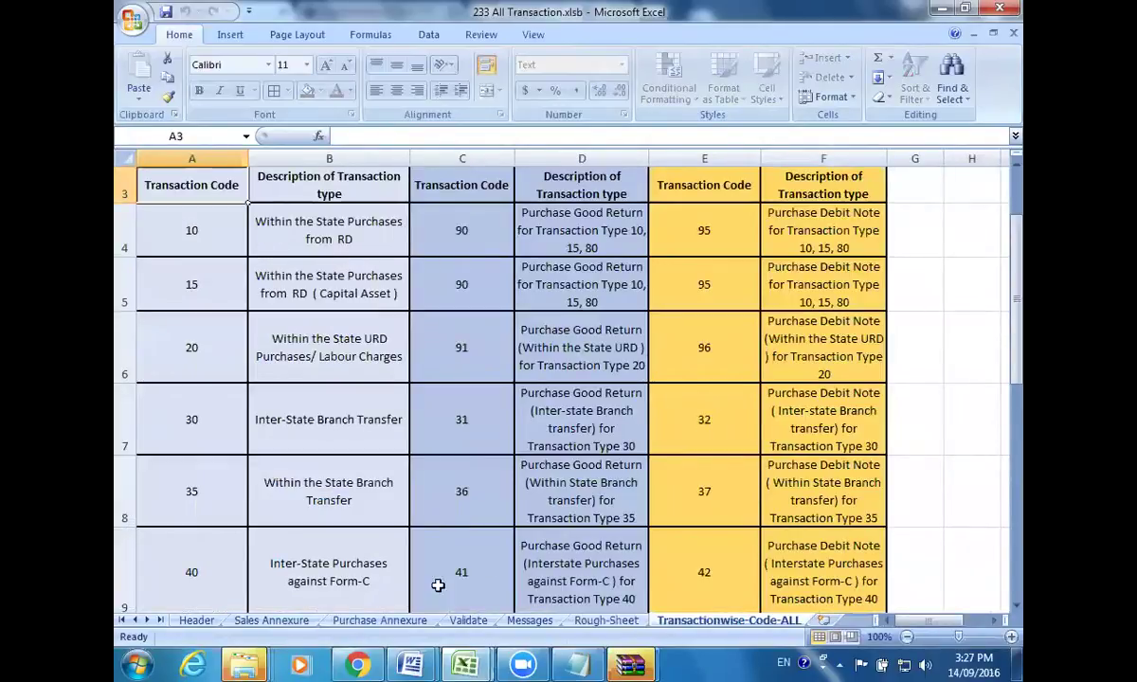
pyautogui.click(387, 623)
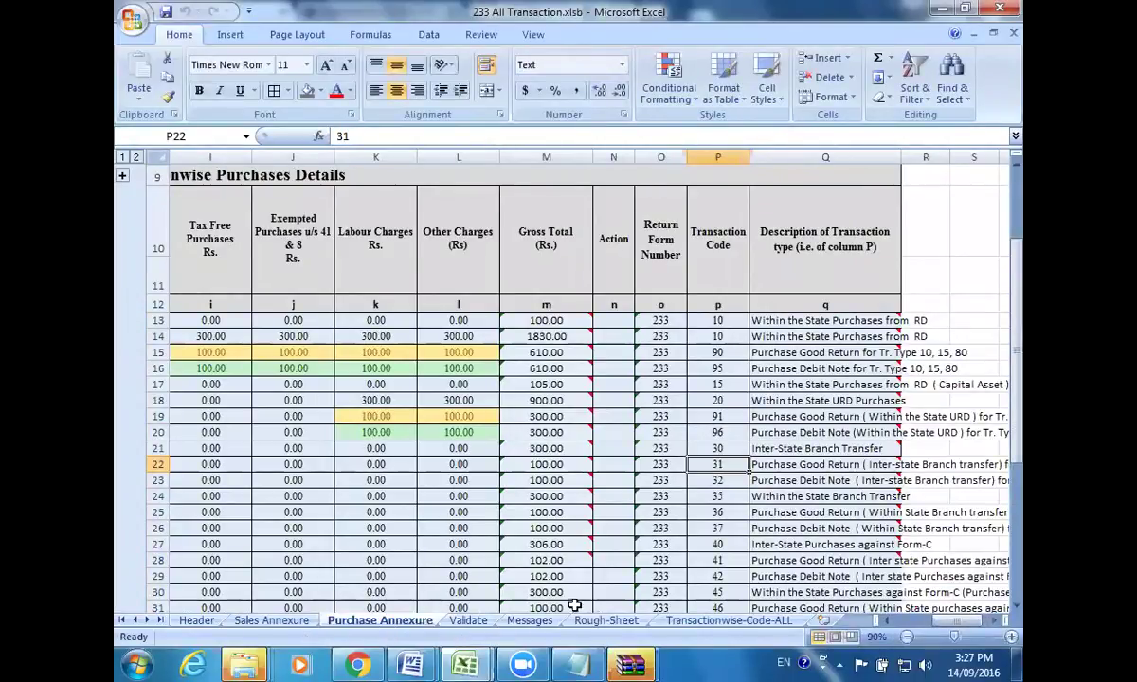
# Step: Validate the annexures and generate the form 233 preview return, acknowledging the data transfer
pyautogui.click(474, 621)
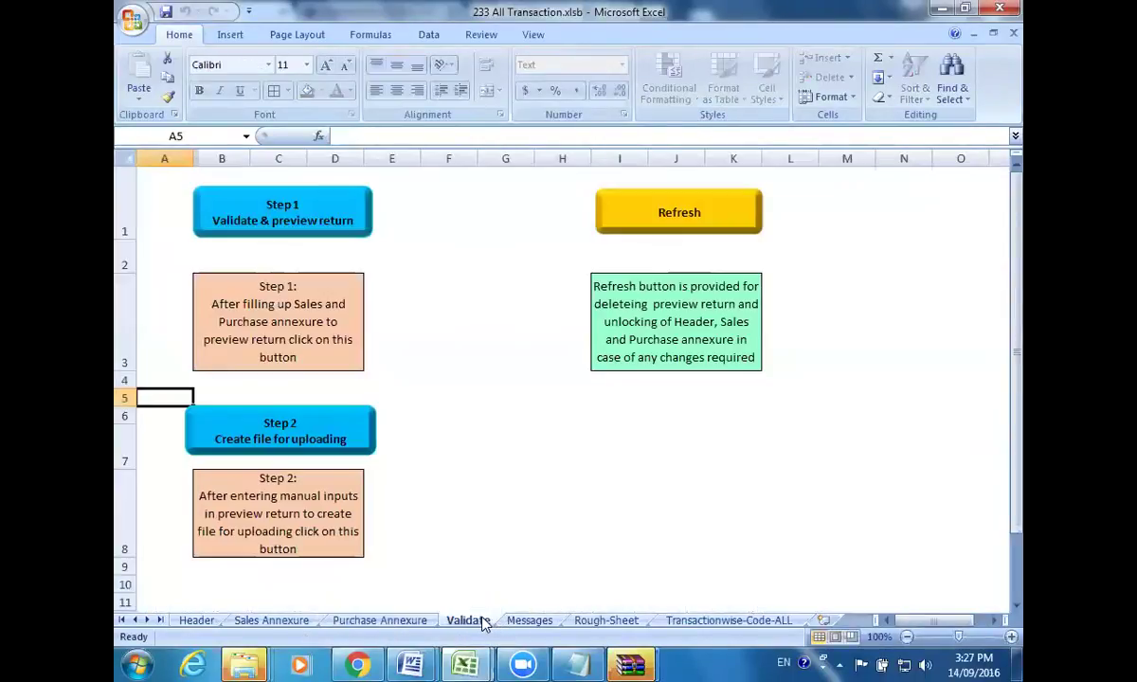
pyautogui.click(302, 226)
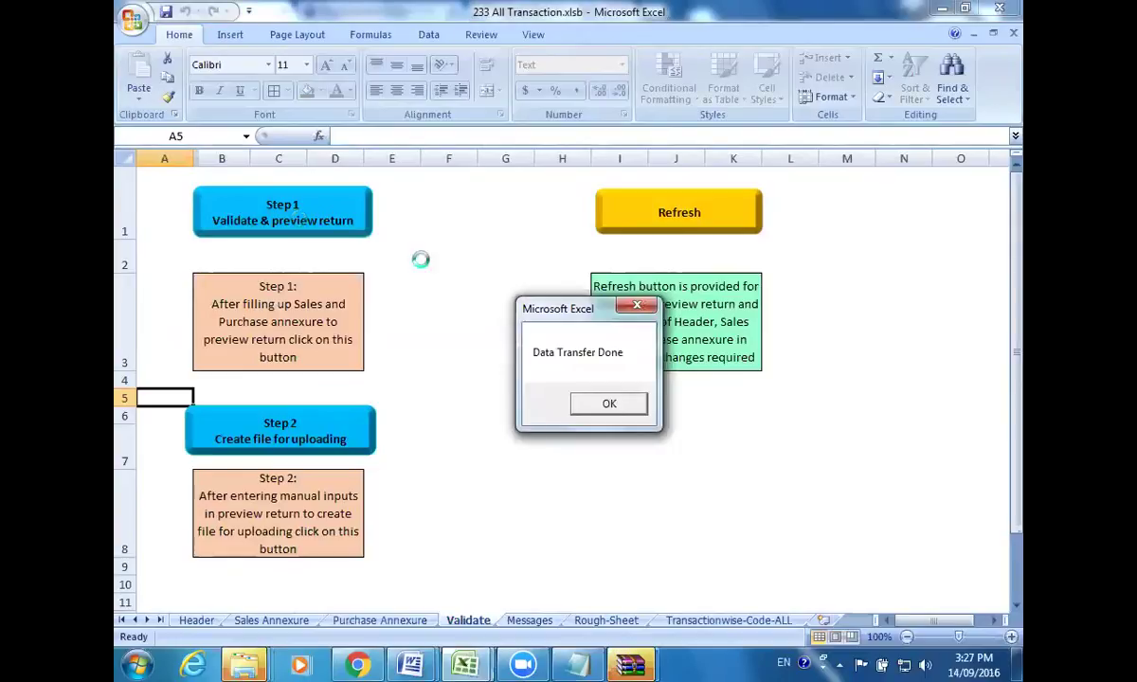
pyautogui.click(604, 406)
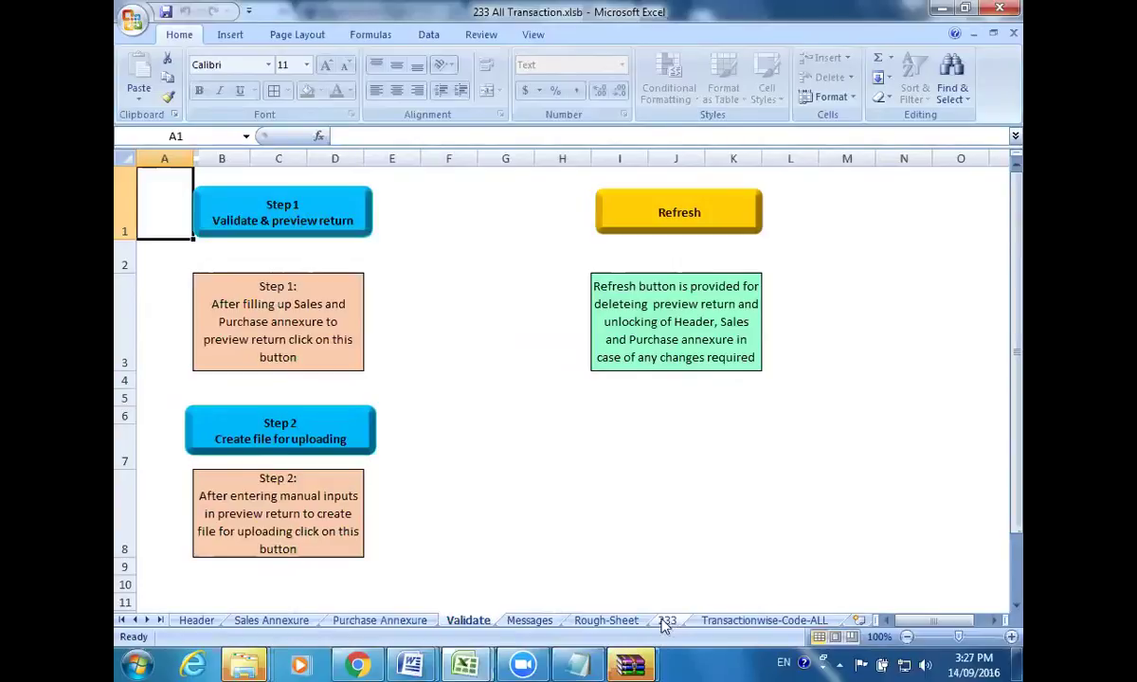
# Step: Examine the Rough-Sheet goods return values for 233, WCT composition and composition sales, and for 233 purchases
pyautogui.click(606, 620)
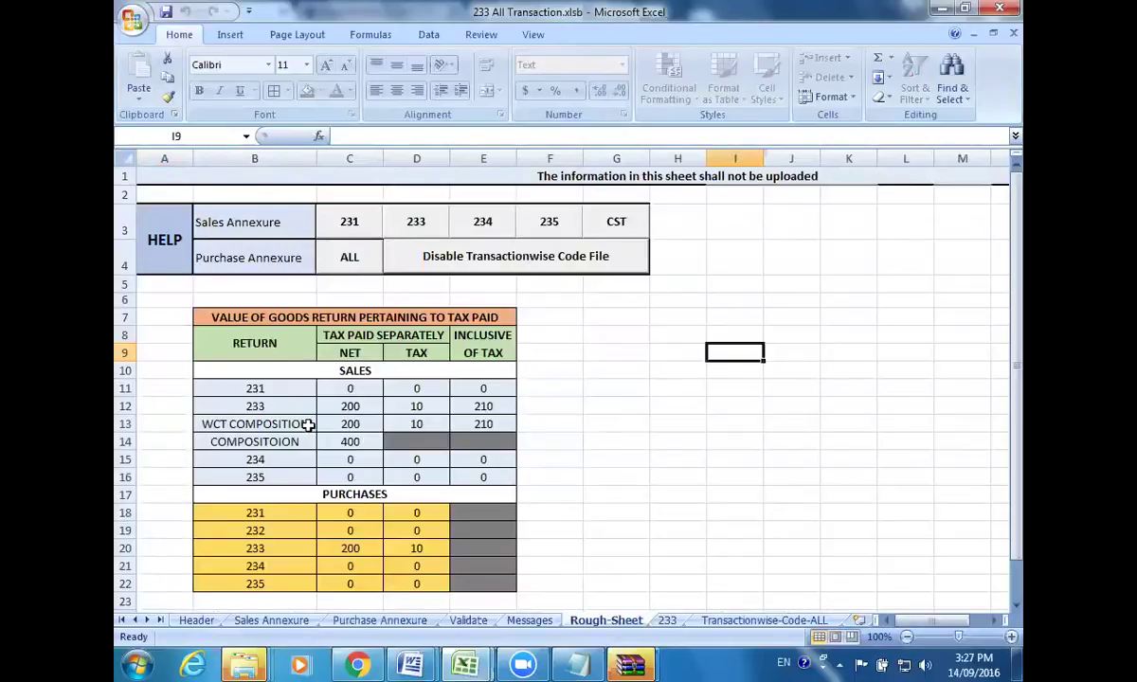
pyautogui.click(356, 428)
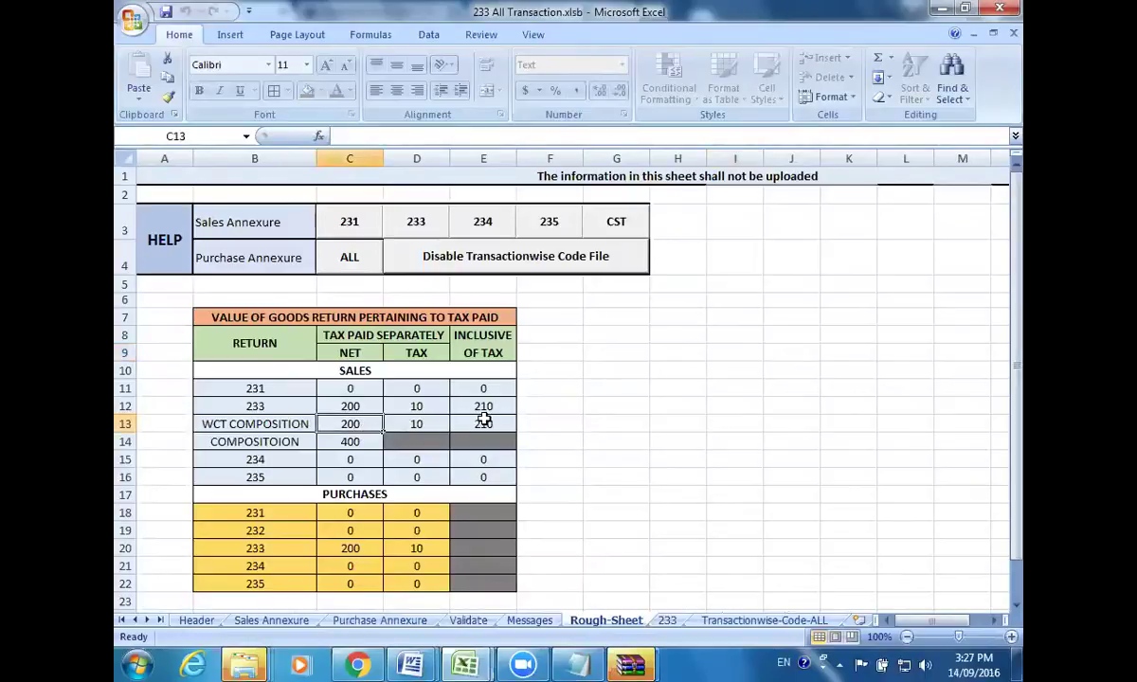
pyautogui.click(436, 426)
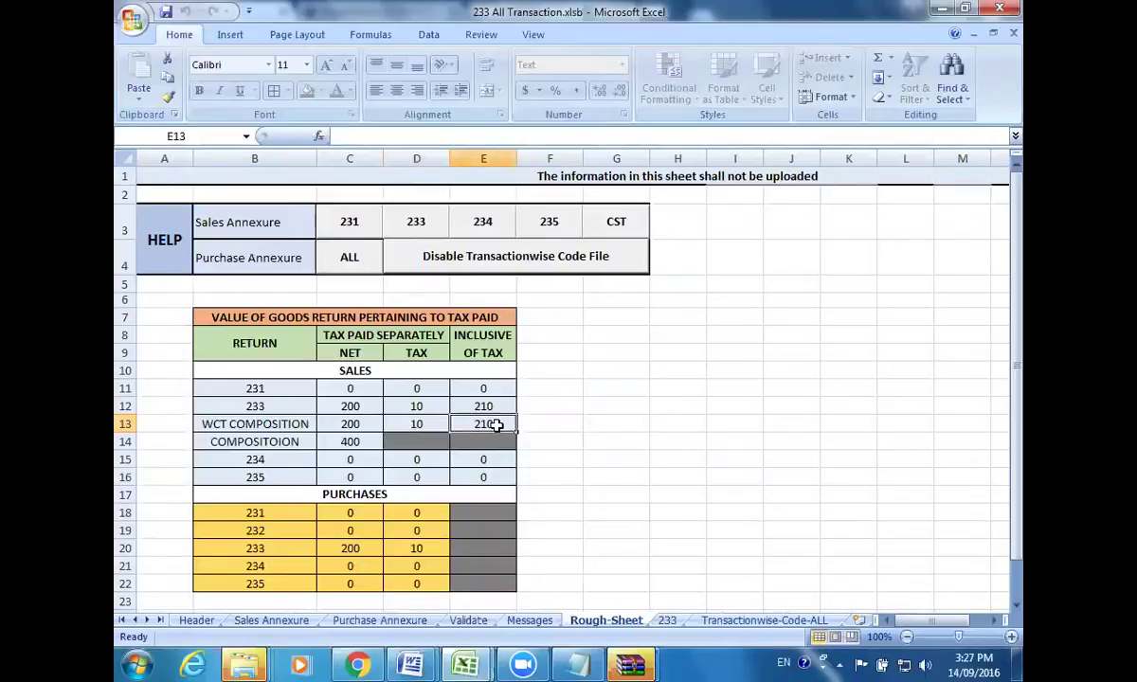
pyautogui.click(344, 406)
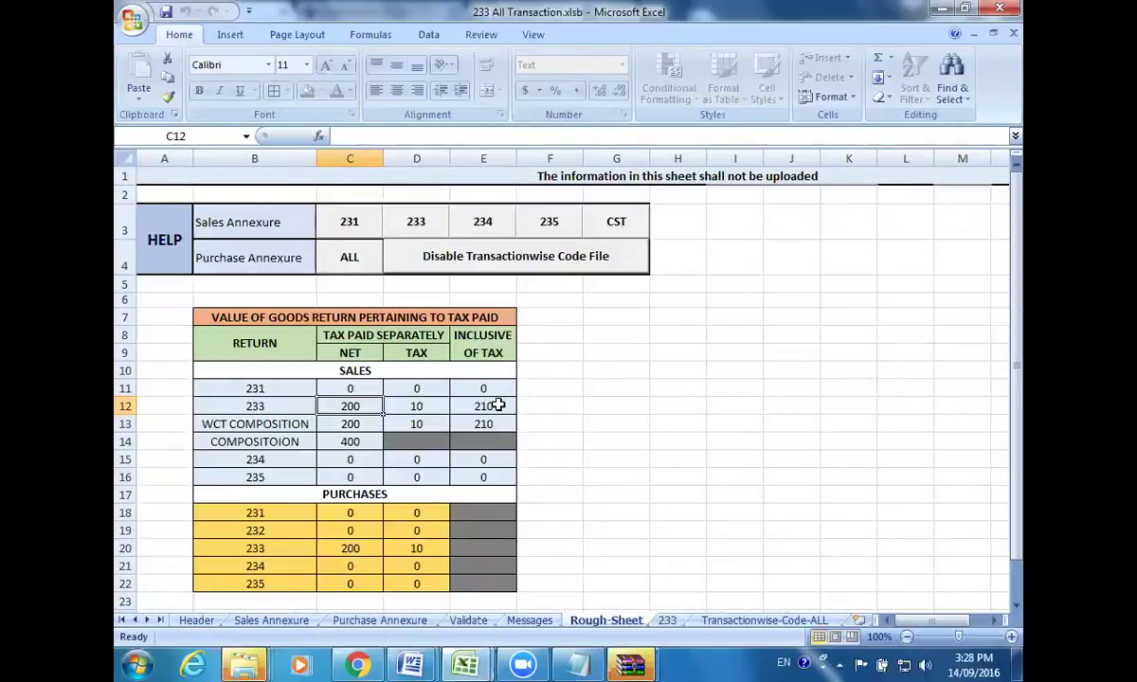
pyautogui.click(410, 403)
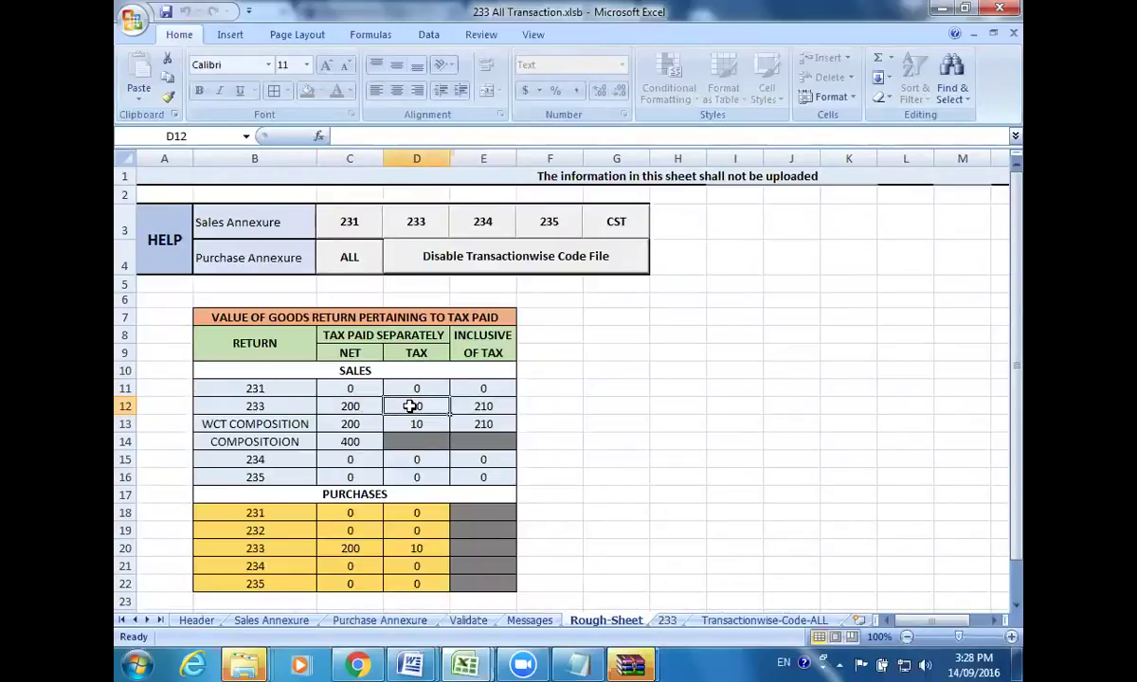
pyautogui.click(344, 443)
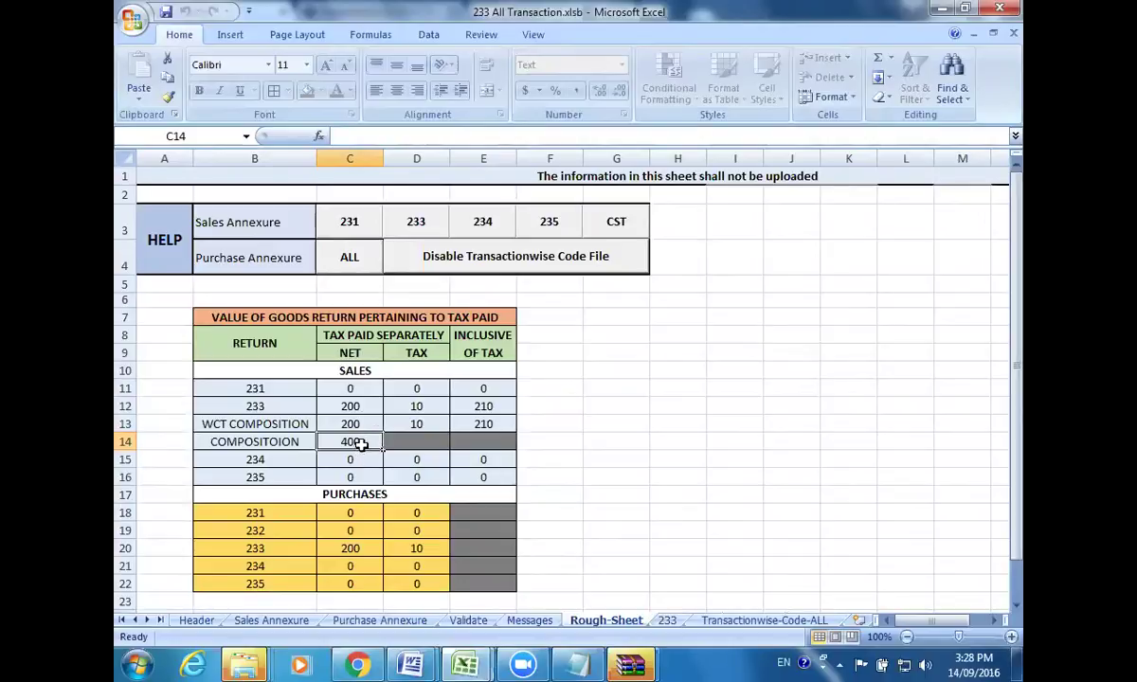
pyautogui.click(363, 549)
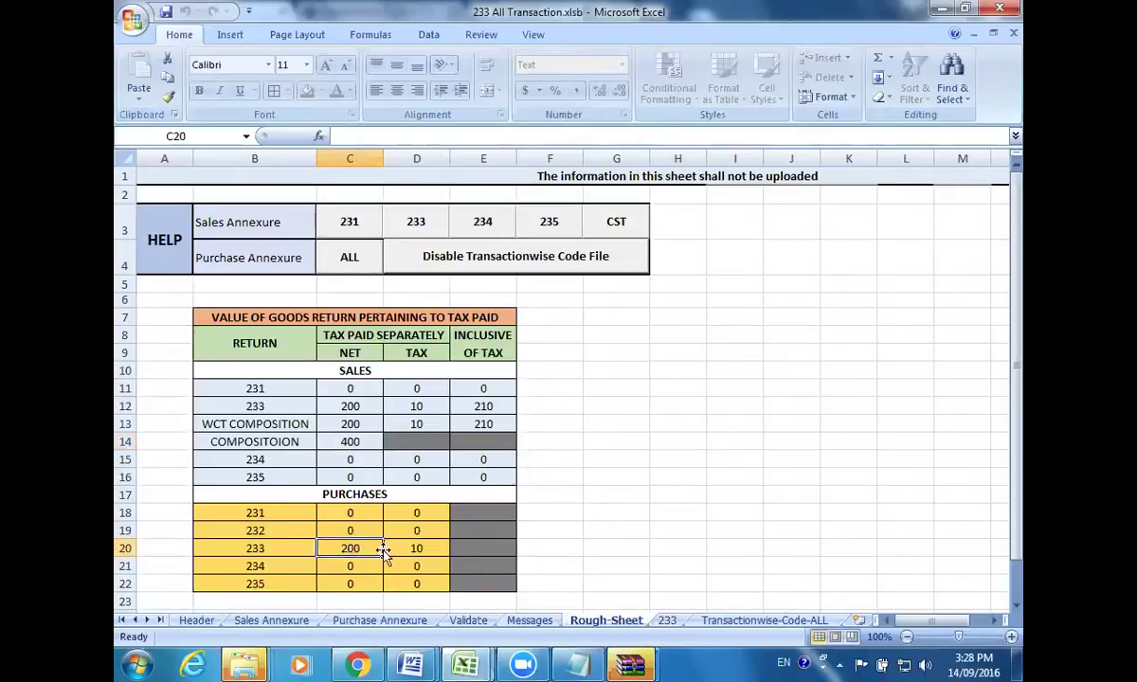
pyautogui.click(356, 407)
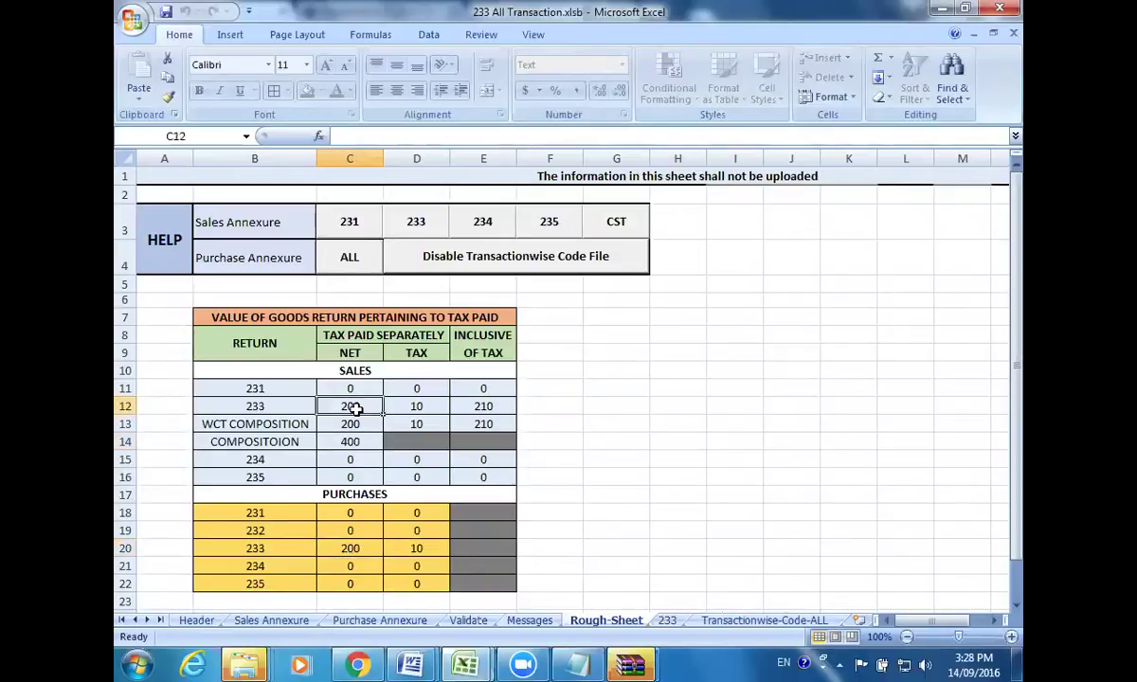
pyautogui.click(355, 420)
pyautogui.click(353, 442)
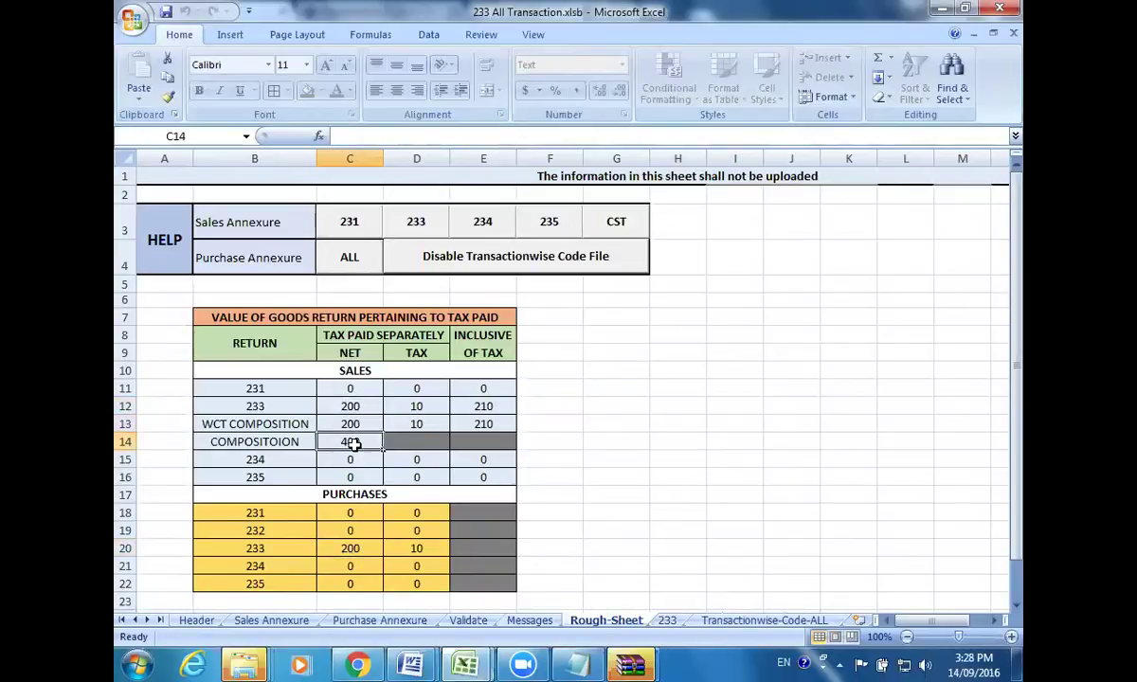
pyautogui.click(369, 406)
pyautogui.click(363, 423)
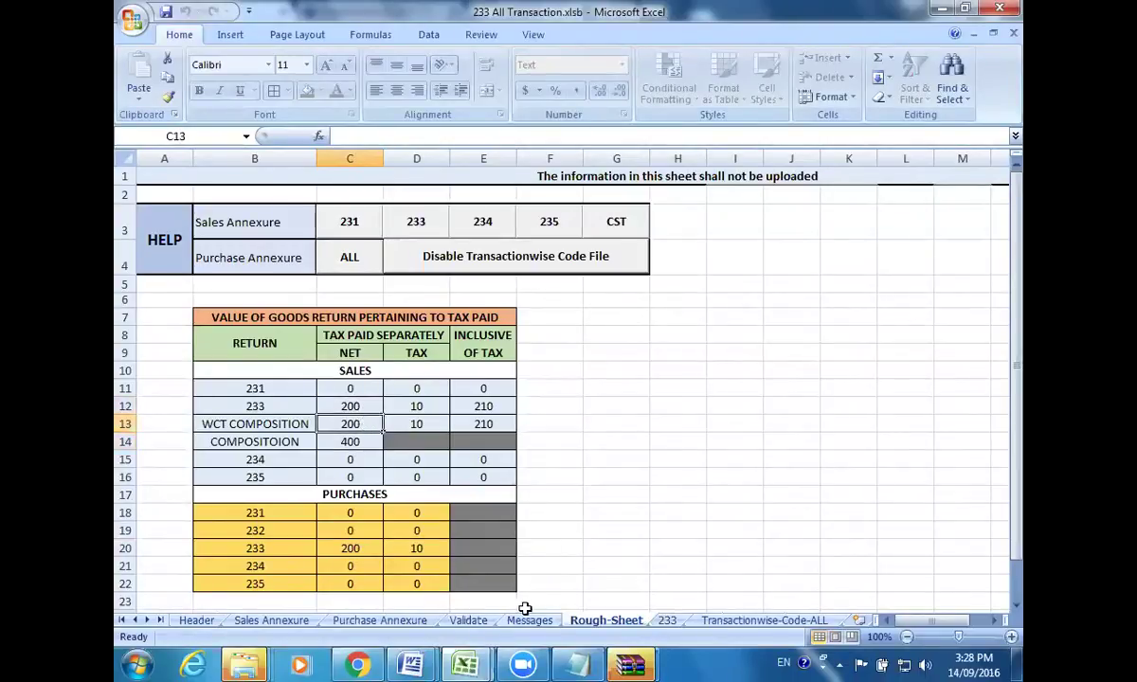
# Step: Review the net turnover computation in section 6 of the 233 preview return alongside the Sales Annexure
pyautogui.click(667, 621)
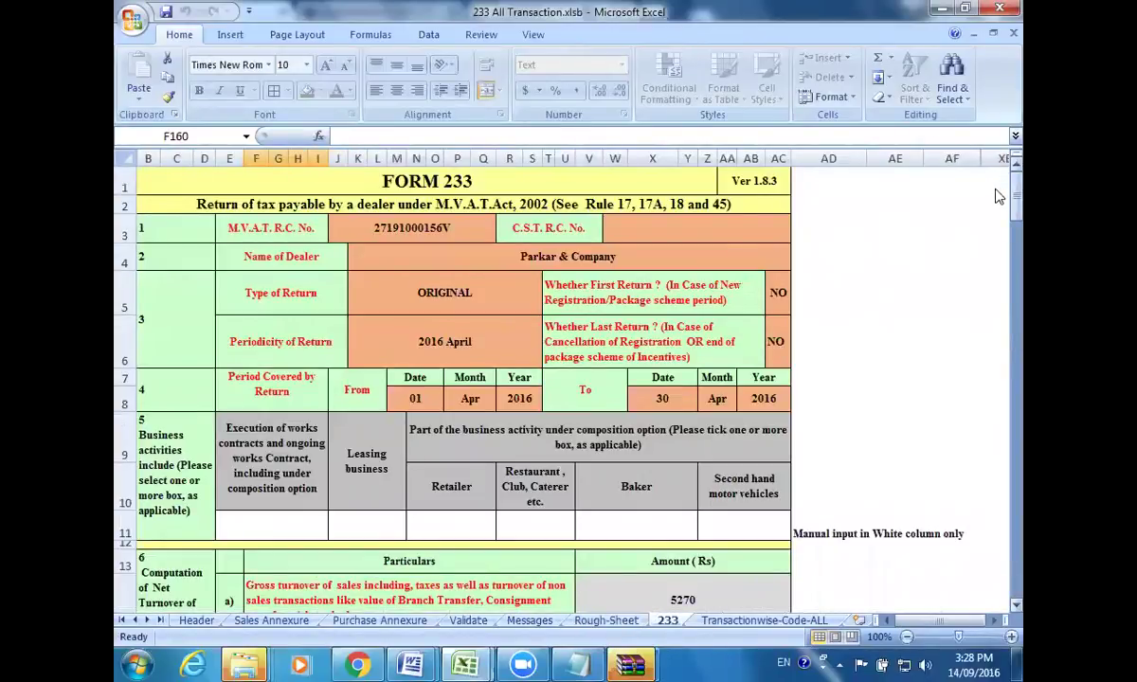
pyautogui.moveTo(995, 213); pyautogui.dragTo(997, 258)
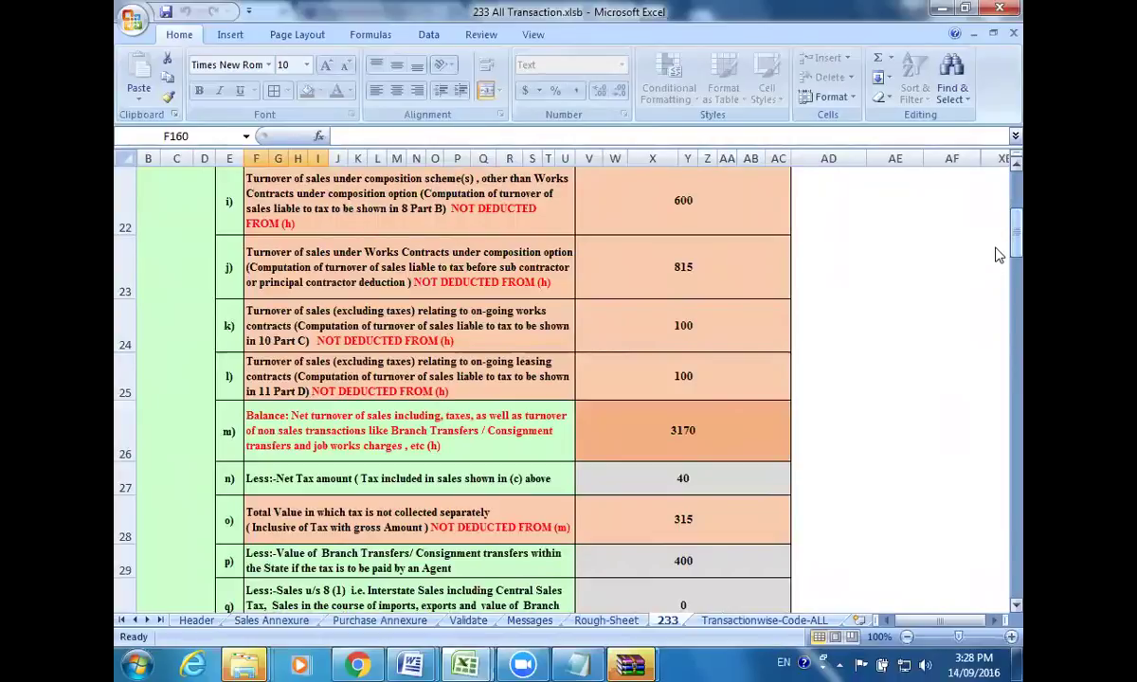
pyautogui.scroll(-1, 997, 254)
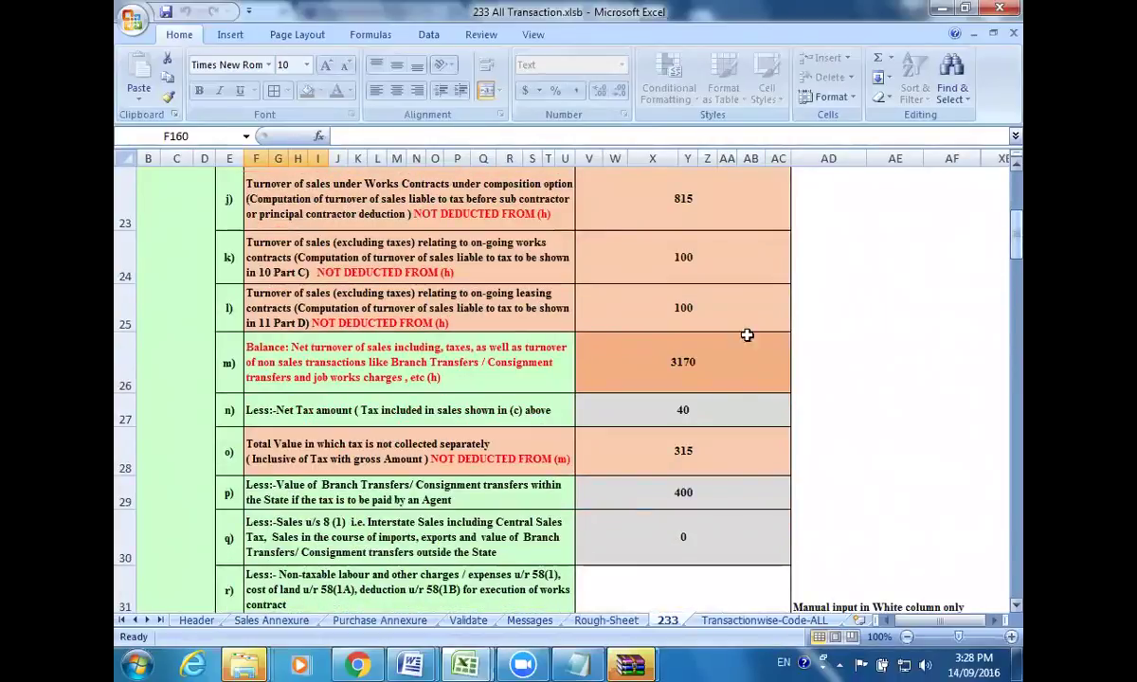
pyautogui.click(268, 620)
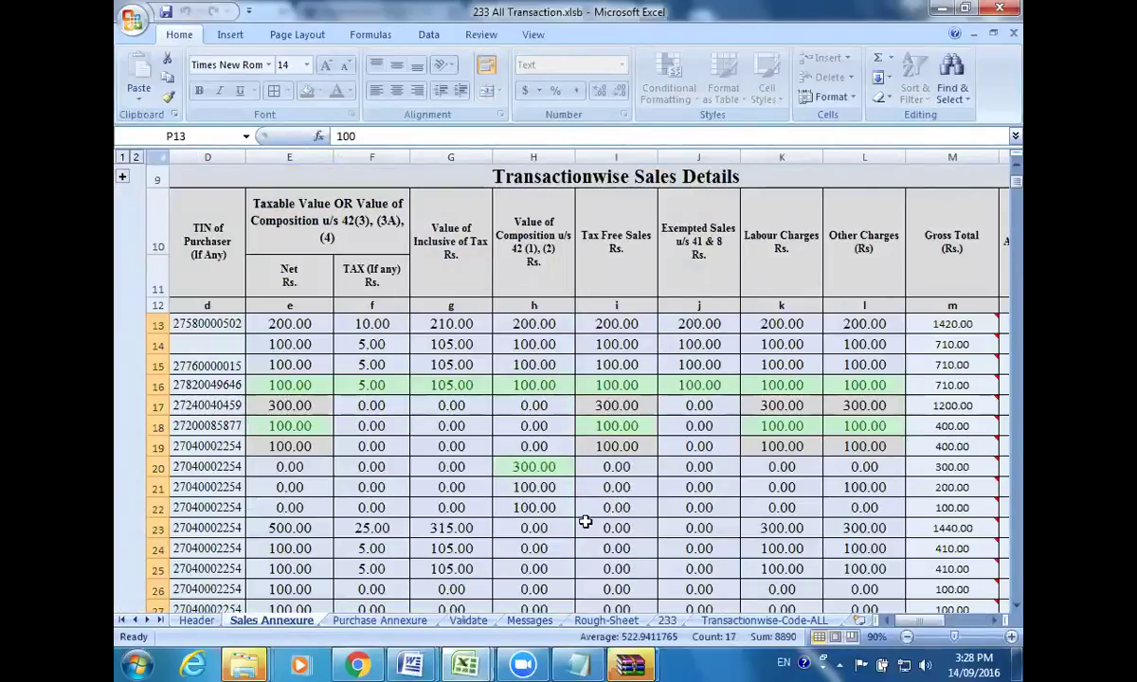
pyautogui.click(668, 620)
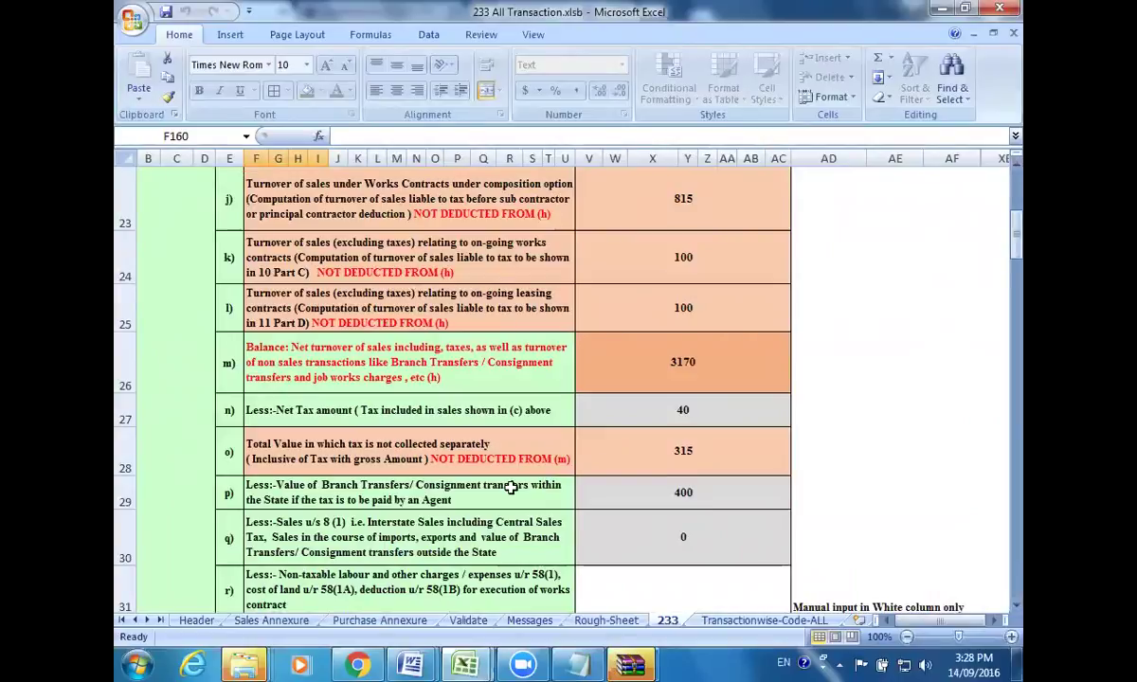
# Step: Check the net, tax and tax-inclusive values in row 14 of the Sales Annexure against the Rough-Sheet goods return table
pyautogui.click(275, 620)
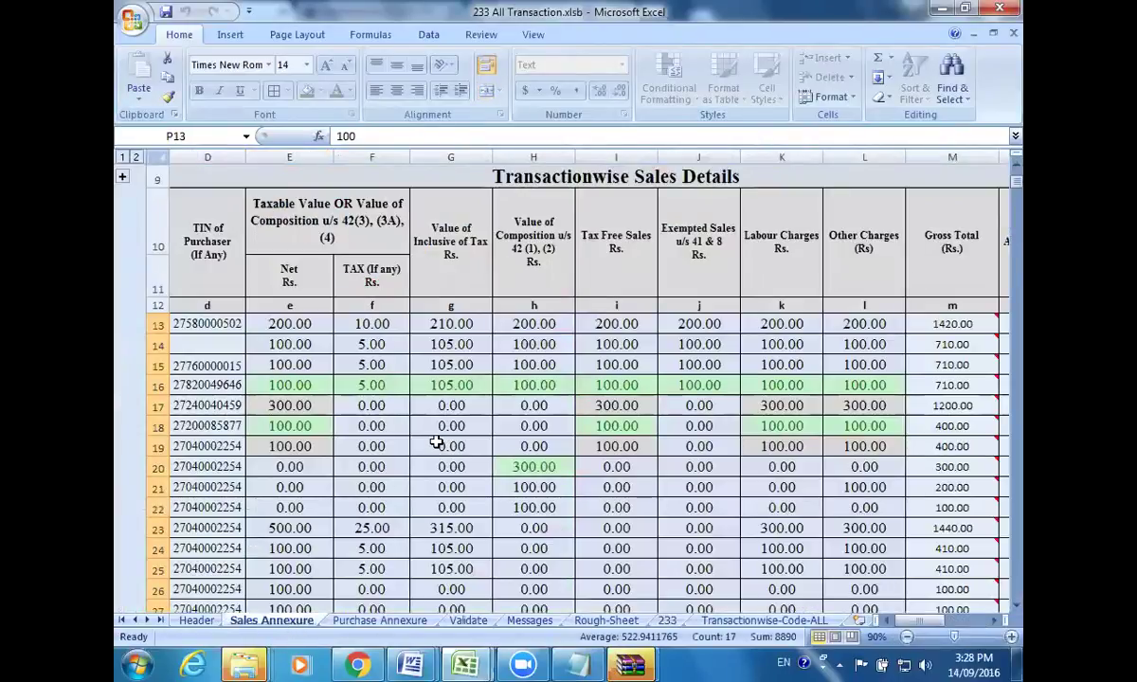
pyautogui.click(288, 350)
pyautogui.click(364, 343)
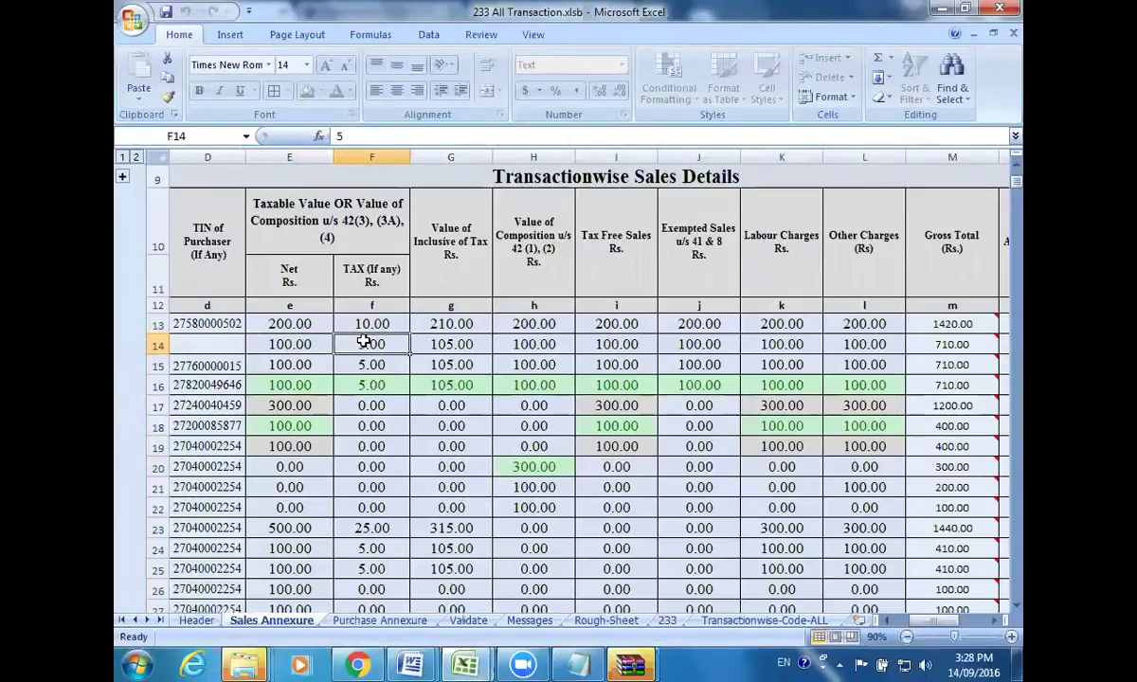
pyautogui.click(429, 340)
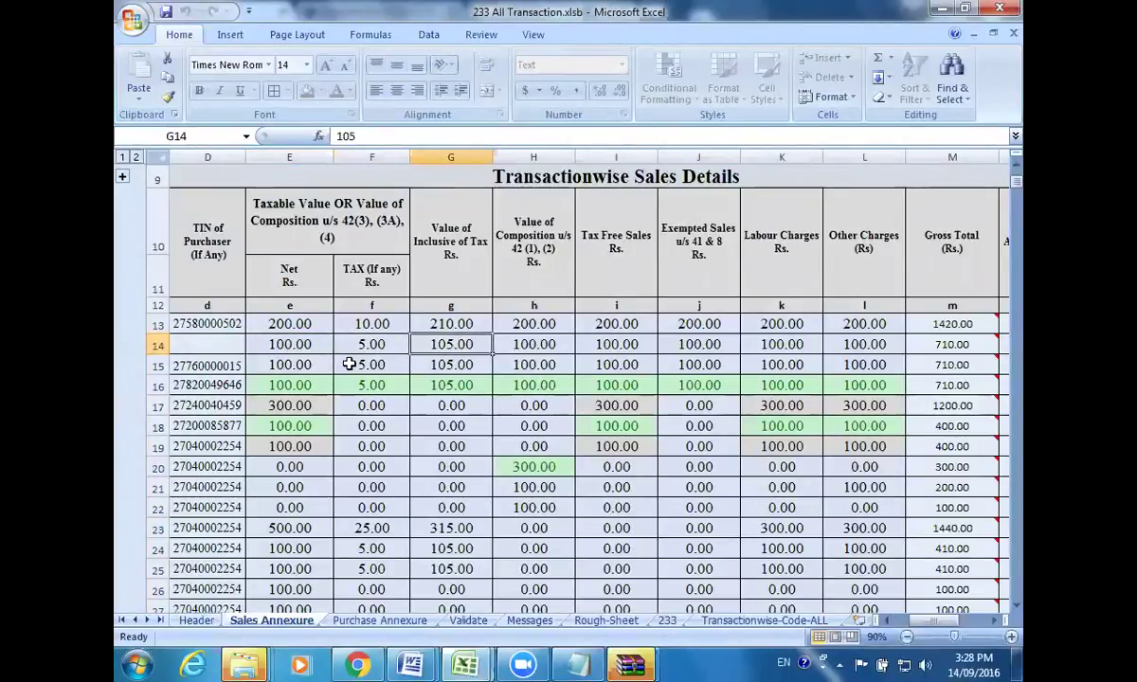
pyautogui.click(603, 620)
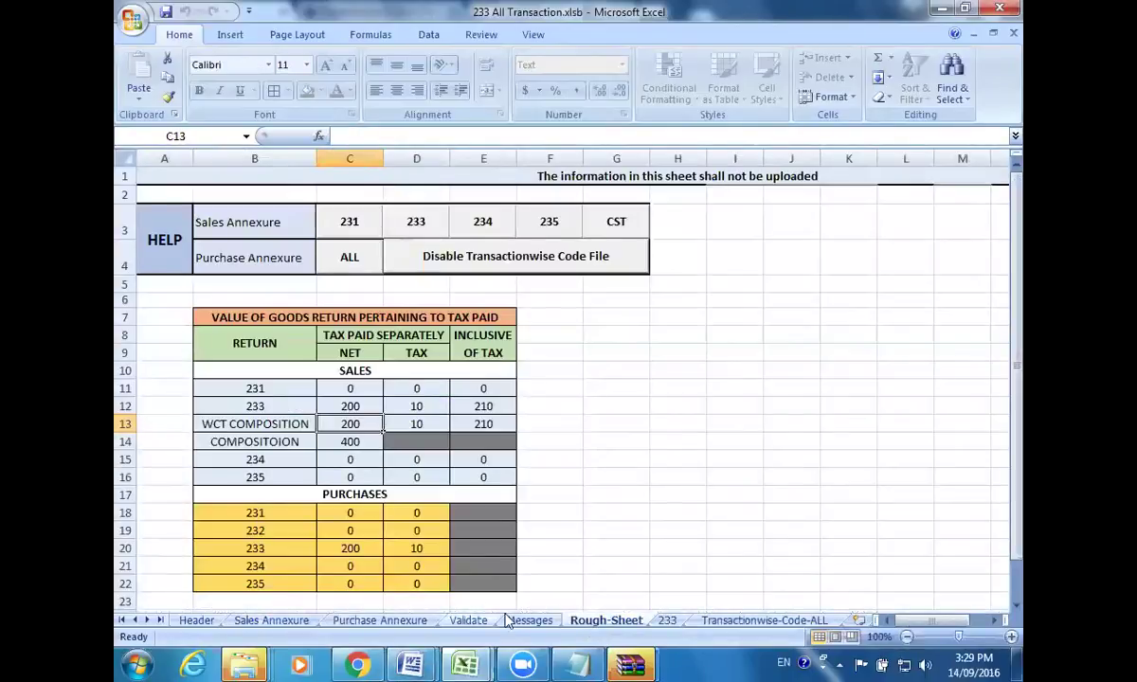
# Step: Examine the negative turnover entries in J43 and J44 of the 233 return's section 7 on works contract composition
pyautogui.click(667, 620)
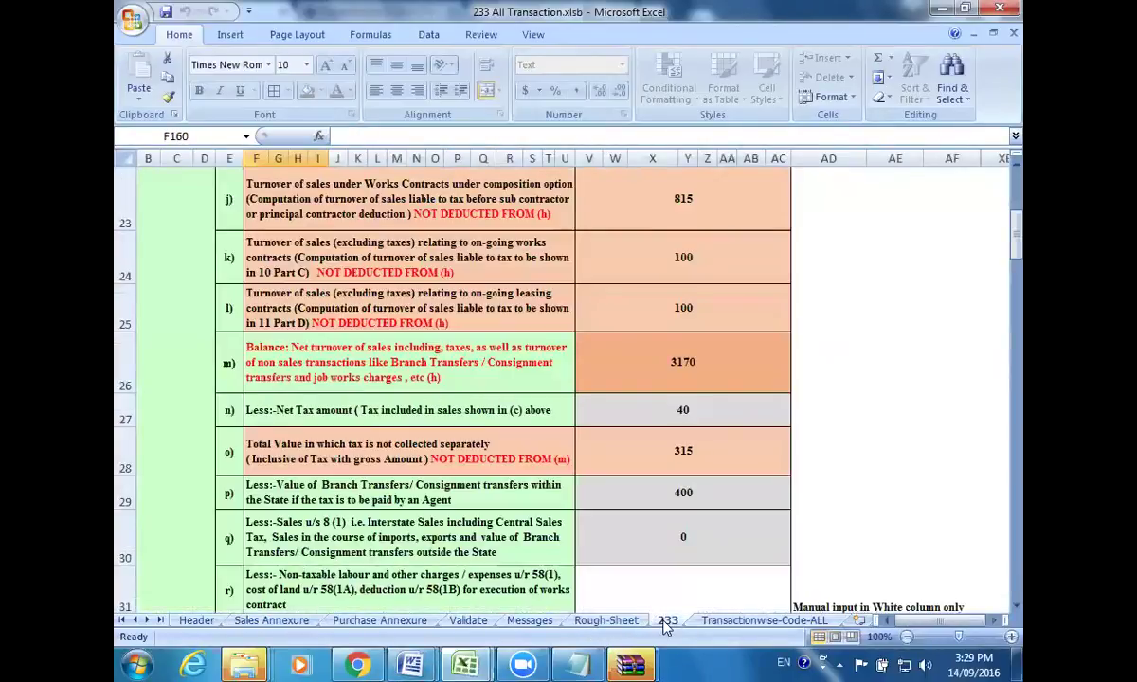
pyautogui.moveTo(998, 254); pyautogui.dragTo(998, 280)
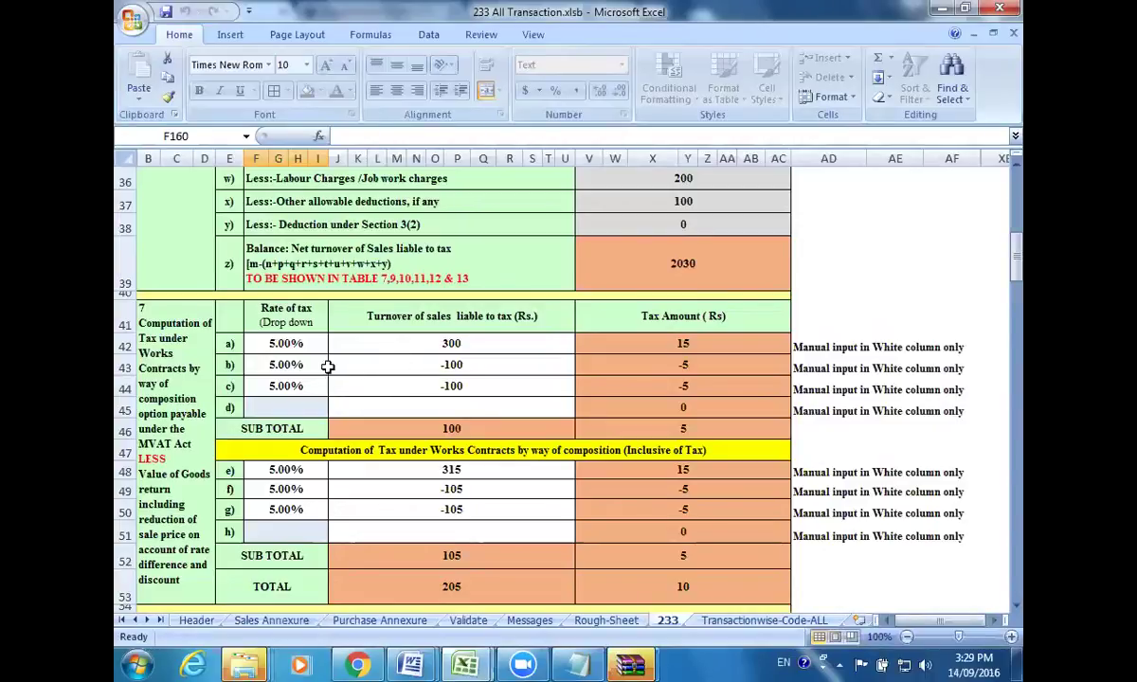
pyautogui.click(479, 366)
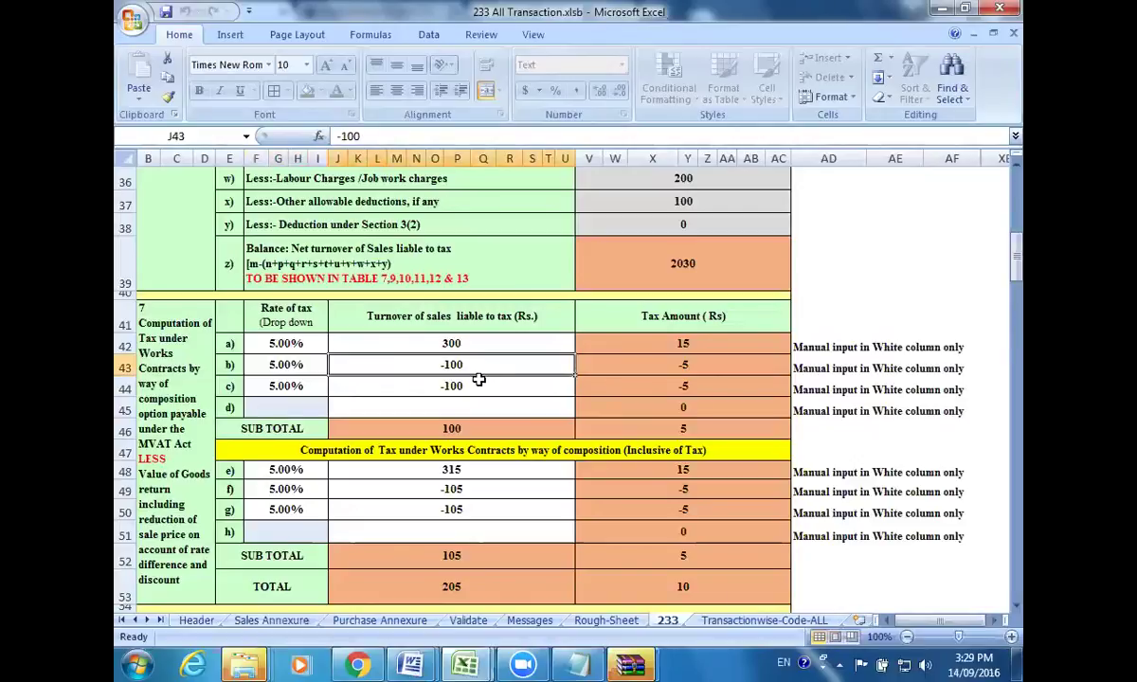
pyautogui.press('Down')
pyautogui.click(478, 361)
pyautogui.click(479, 386)
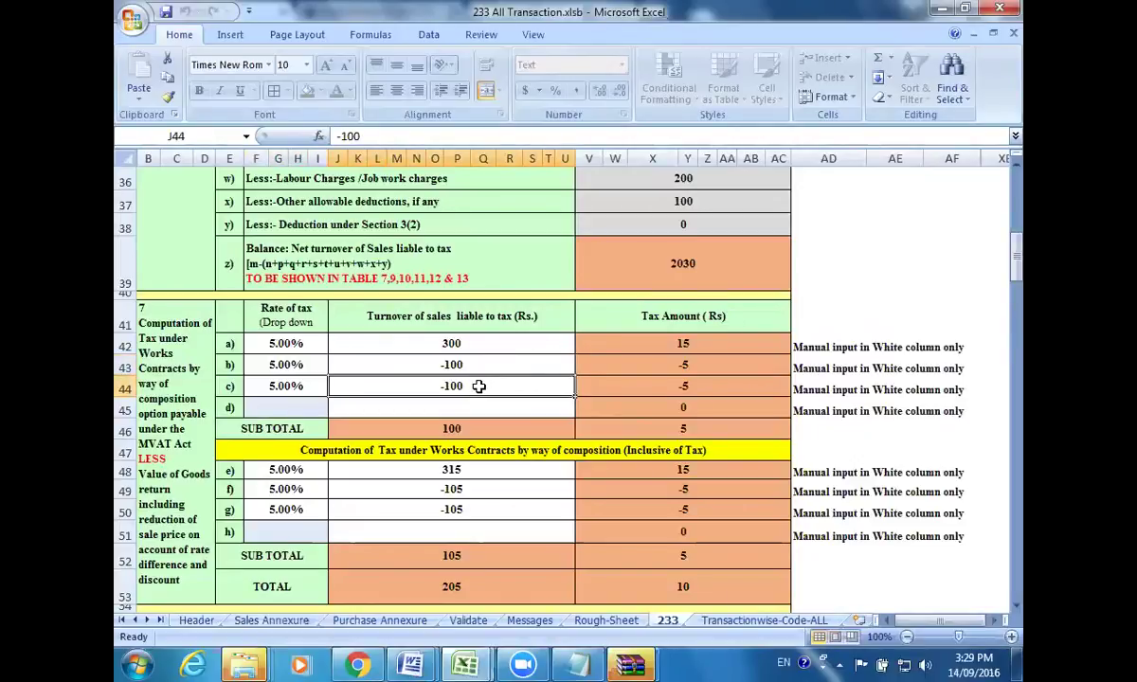
pyautogui.click(600, 621)
pyautogui.click(470, 368)
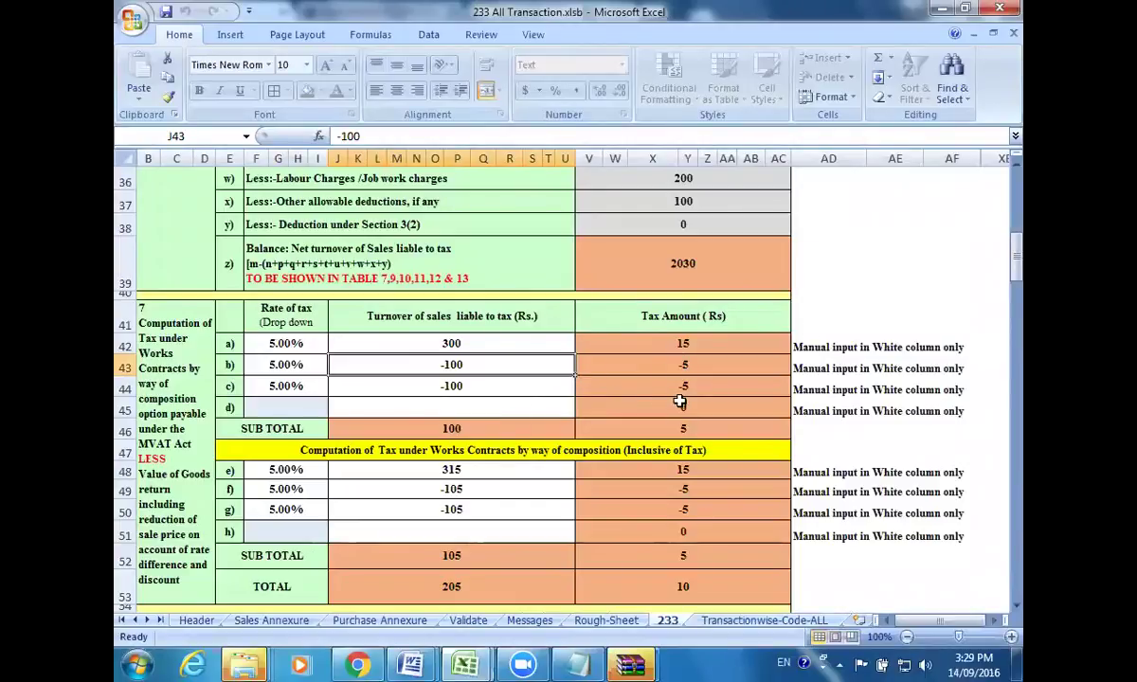
# Step: Examine the negative turnover entries in J49 and J50 of the tax-inclusive works contract composition table
pyautogui.click(481, 489)
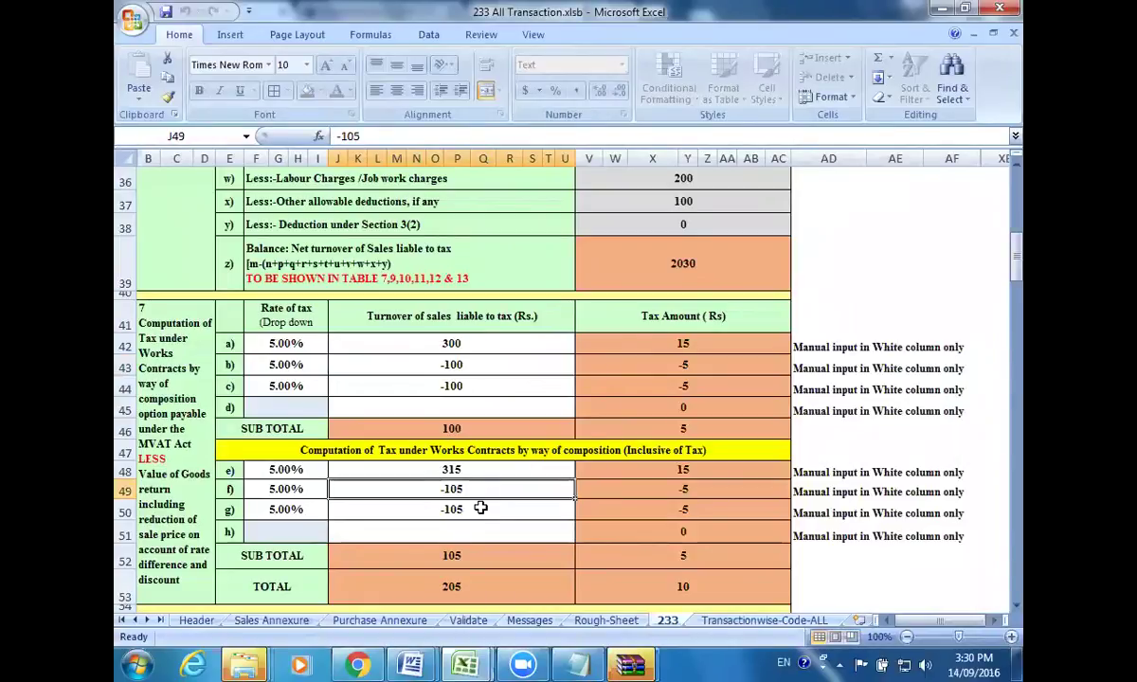
pyautogui.click(637, 494)
pyautogui.click(512, 497)
pyautogui.click(499, 508)
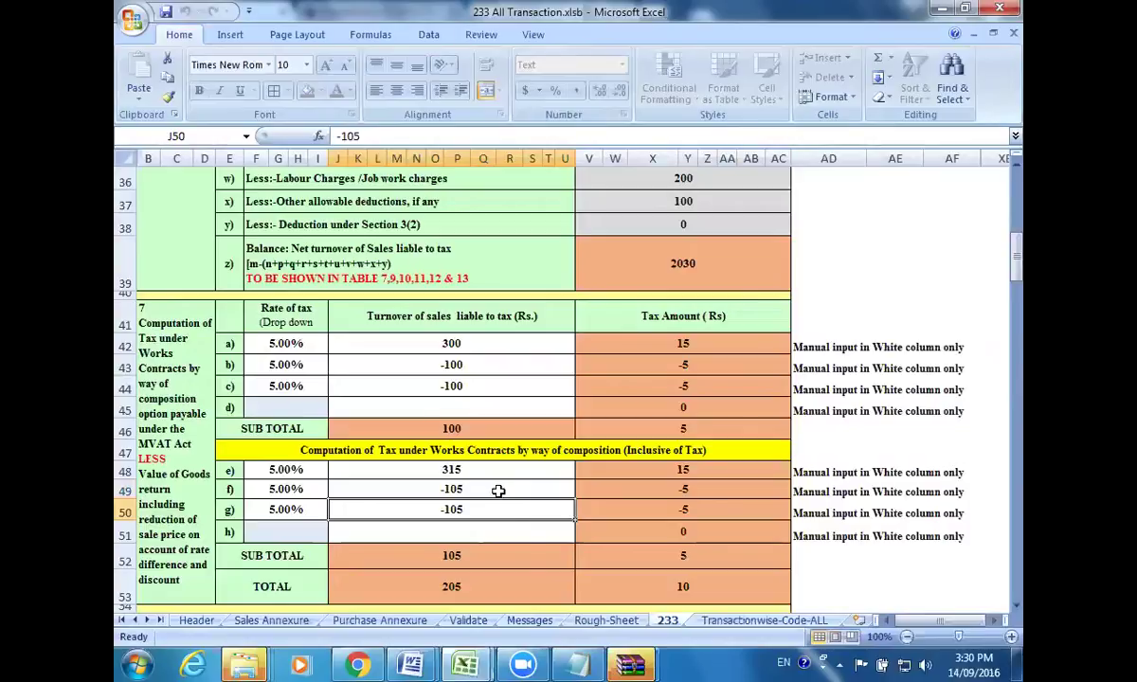
# Step: Compare the negative turnover entry in J78 of the 233 return's section 9 with the composition goods return value in Rough-Sheet C14
pyautogui.moveTo(997, 273); pyautogui.dragTo(996, 326)
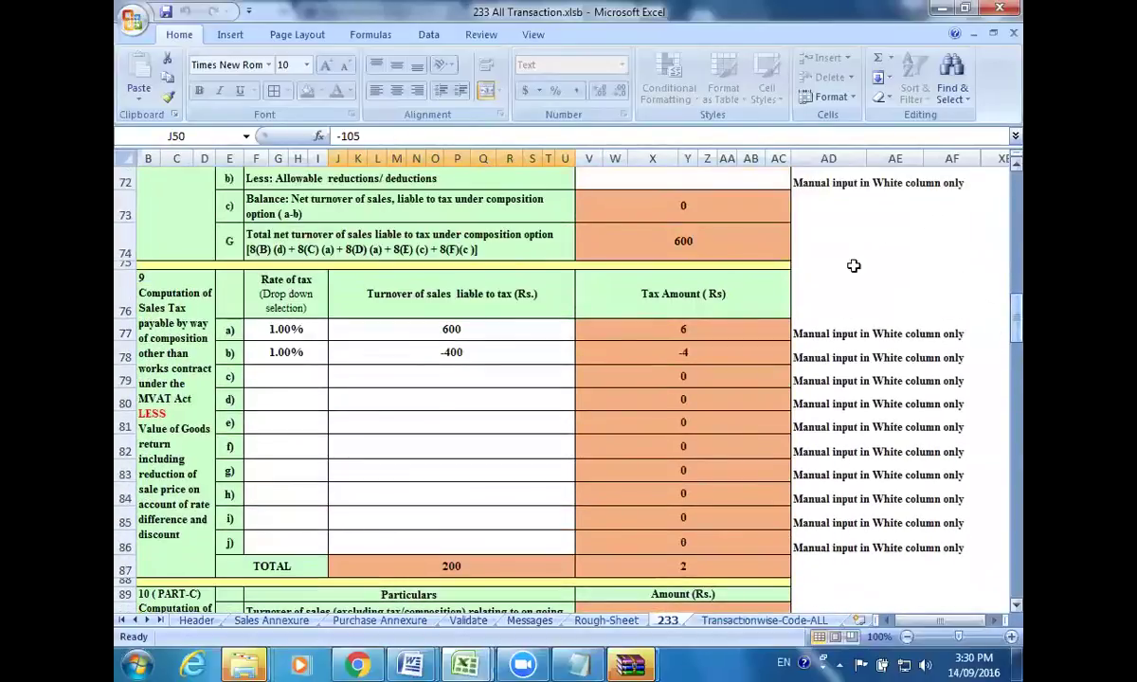
pyautogui.click(516, 356)
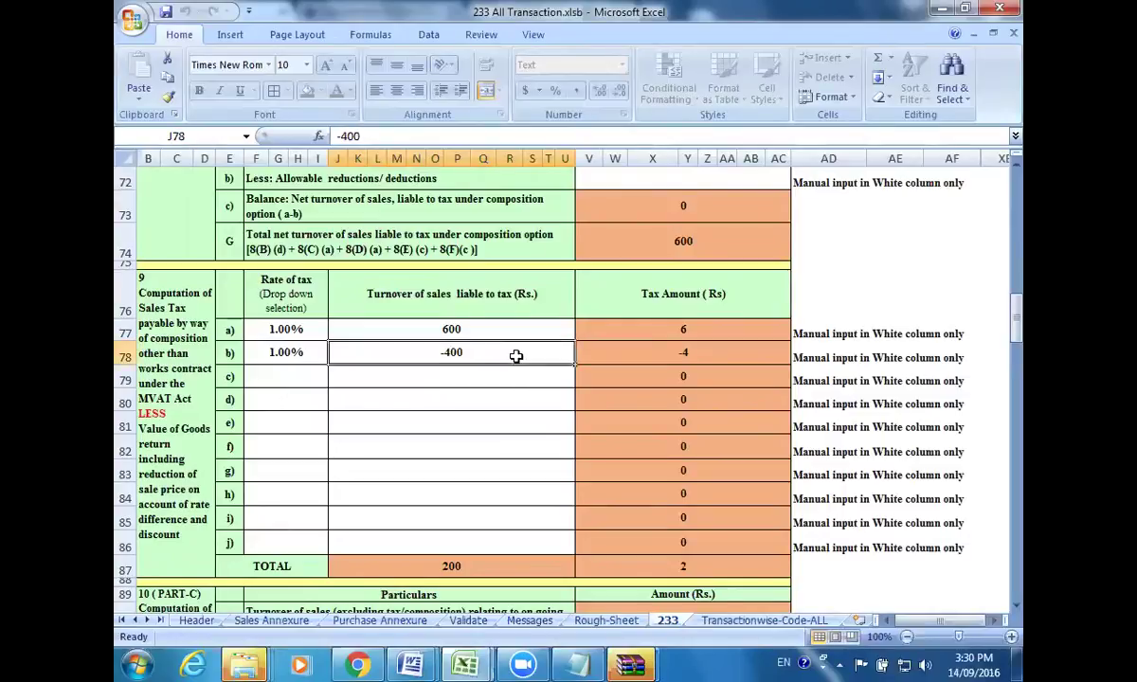
pyautogui.click(611, 626)
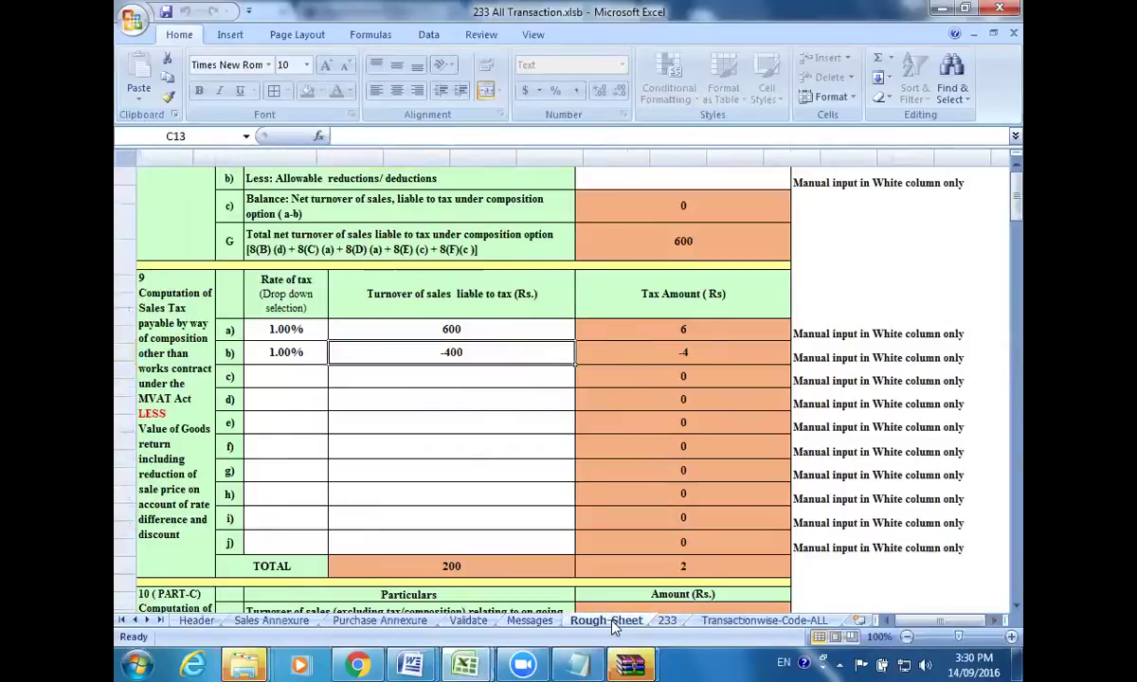
pyautogui.click(369, 442)
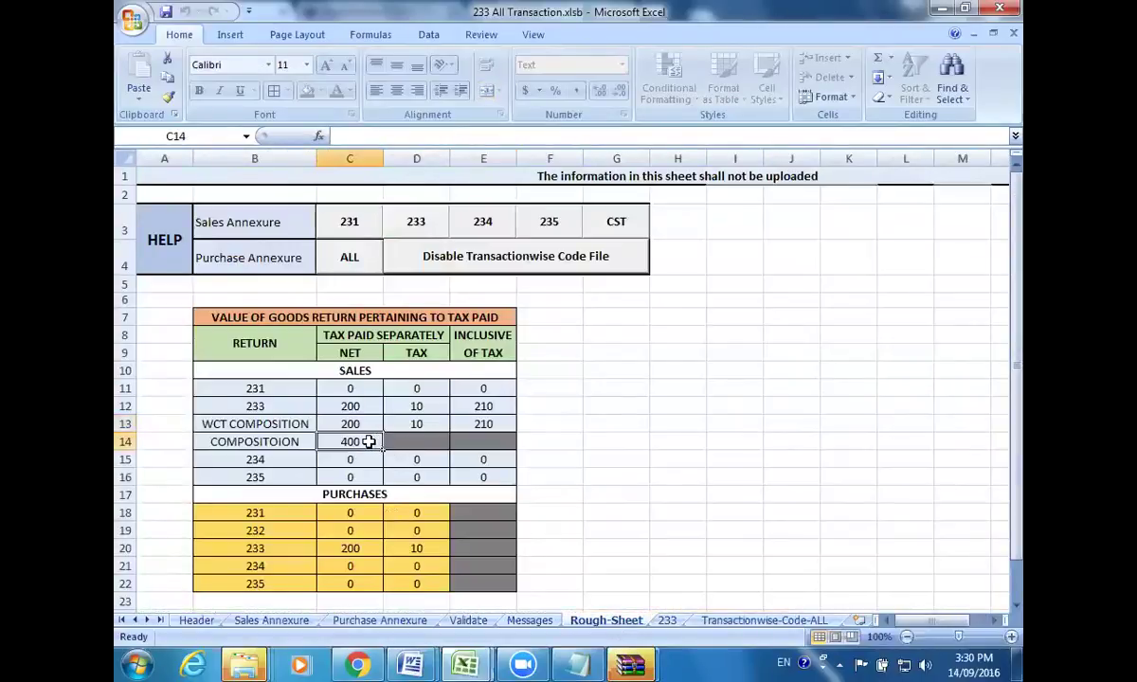
pyautogui.click(667, 622)
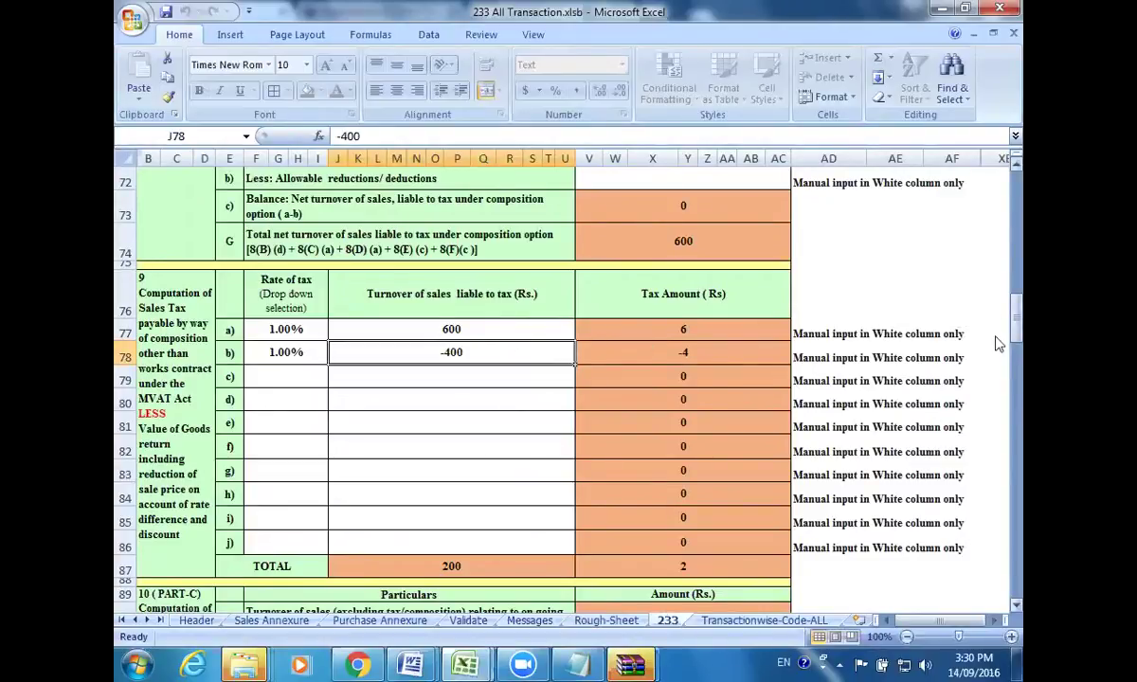
# Step: Check the negative turnover entry in J104 of section 12 against the 233 sales goods return values in Rough-Sheet row 12
pyautogui.moveTo(998, 346)
pyautogui.mouseDown()
pyautogui.moveTo(997, 391)
pyautogui.moveTo(1001, 362)
pyautogui.mouseUp()
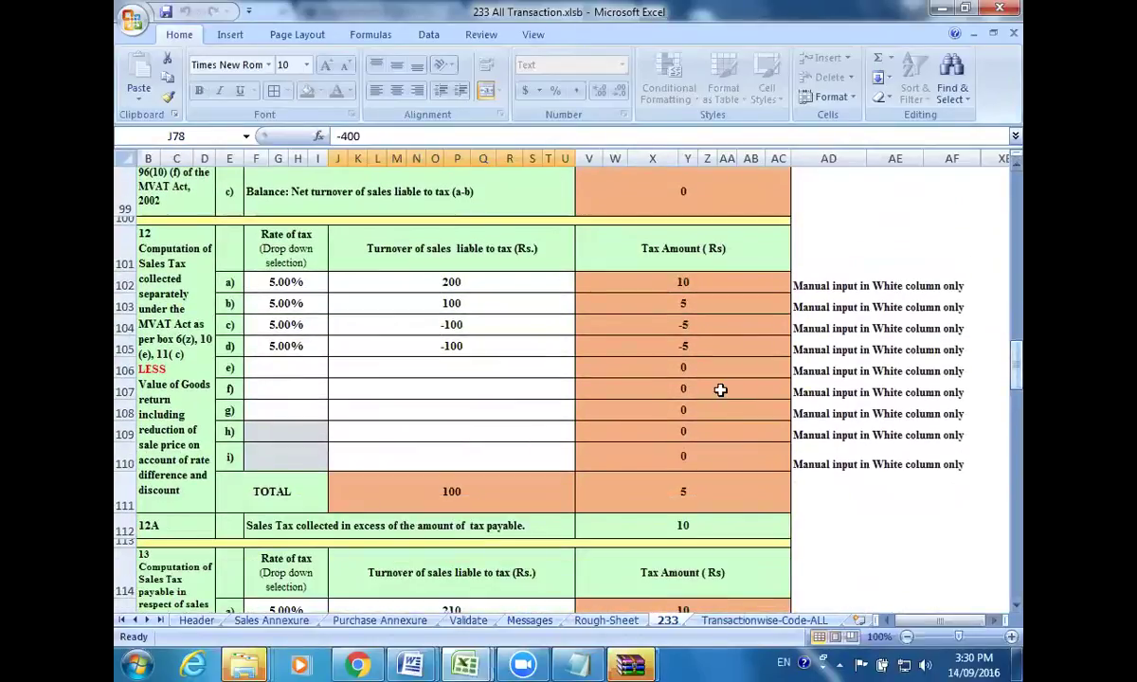
pyautogui.click(505, 327)
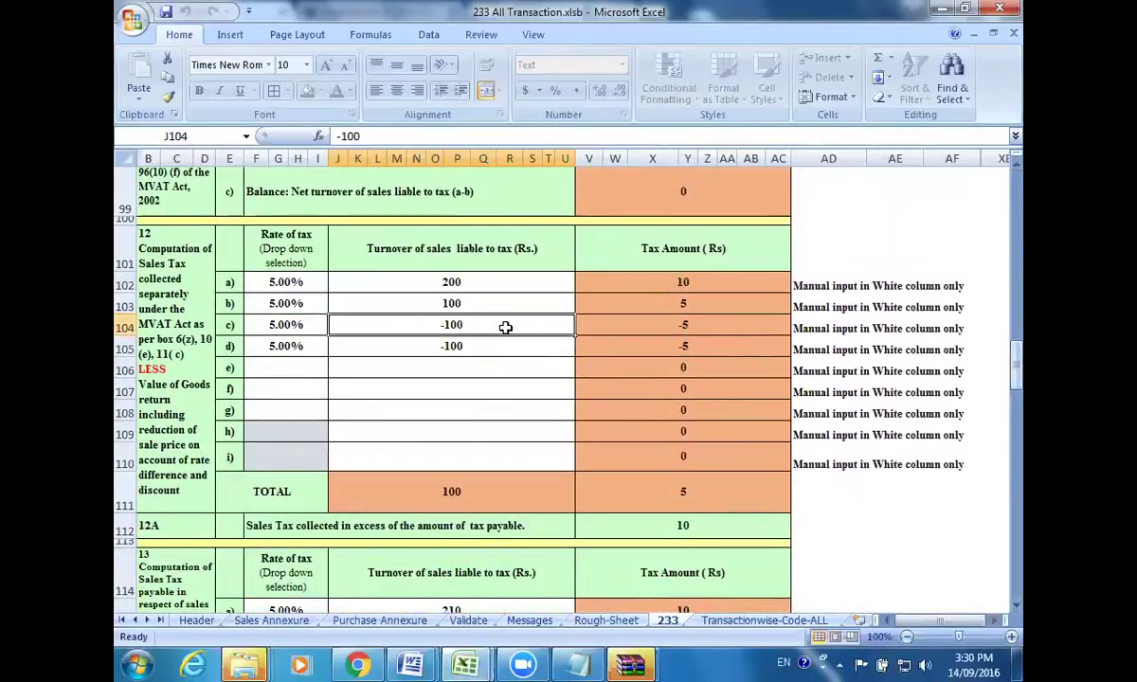
pyautogui.click(593, 626)
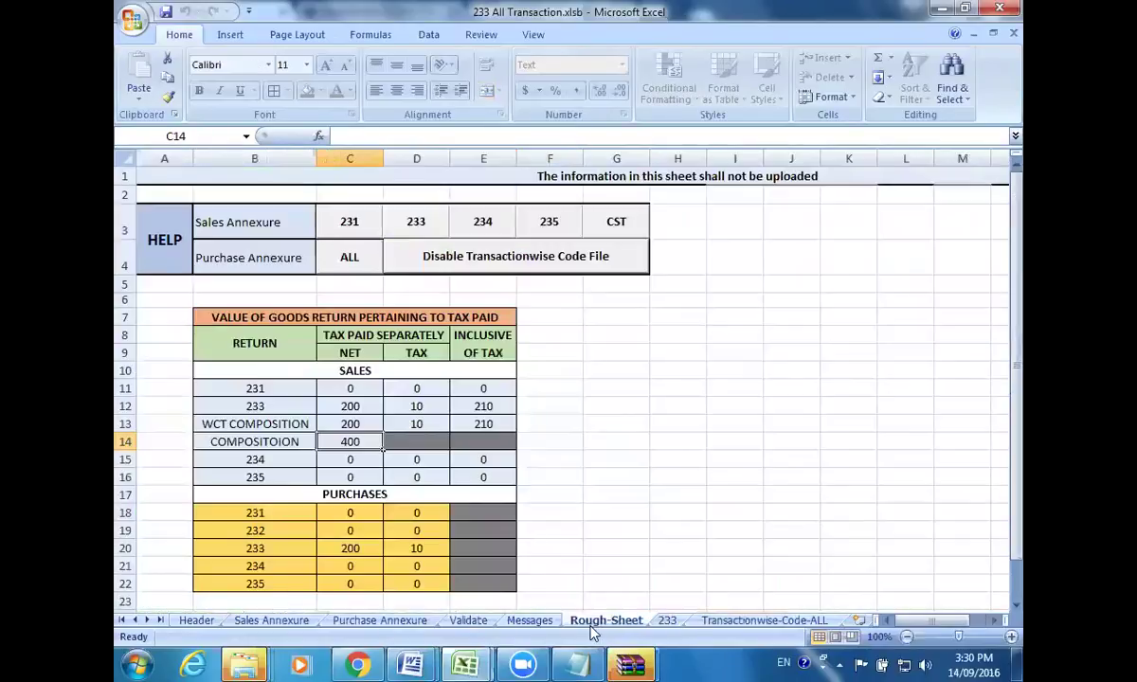
pyautogui.click(284, 401)
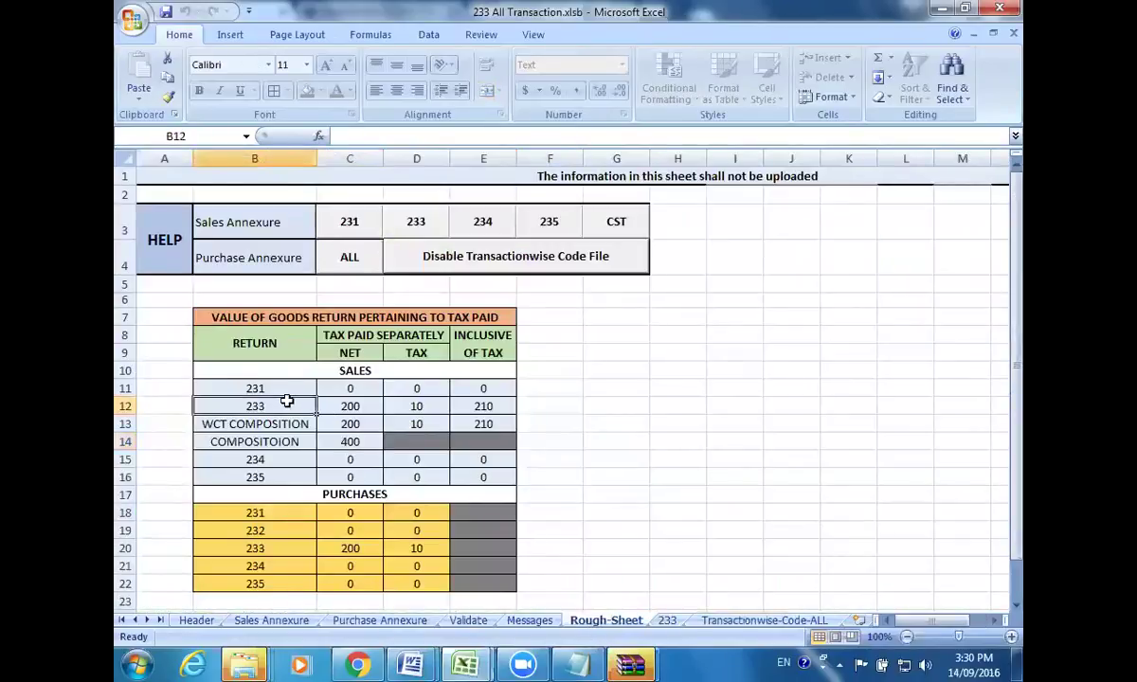
pyautogui.click(348, 399)
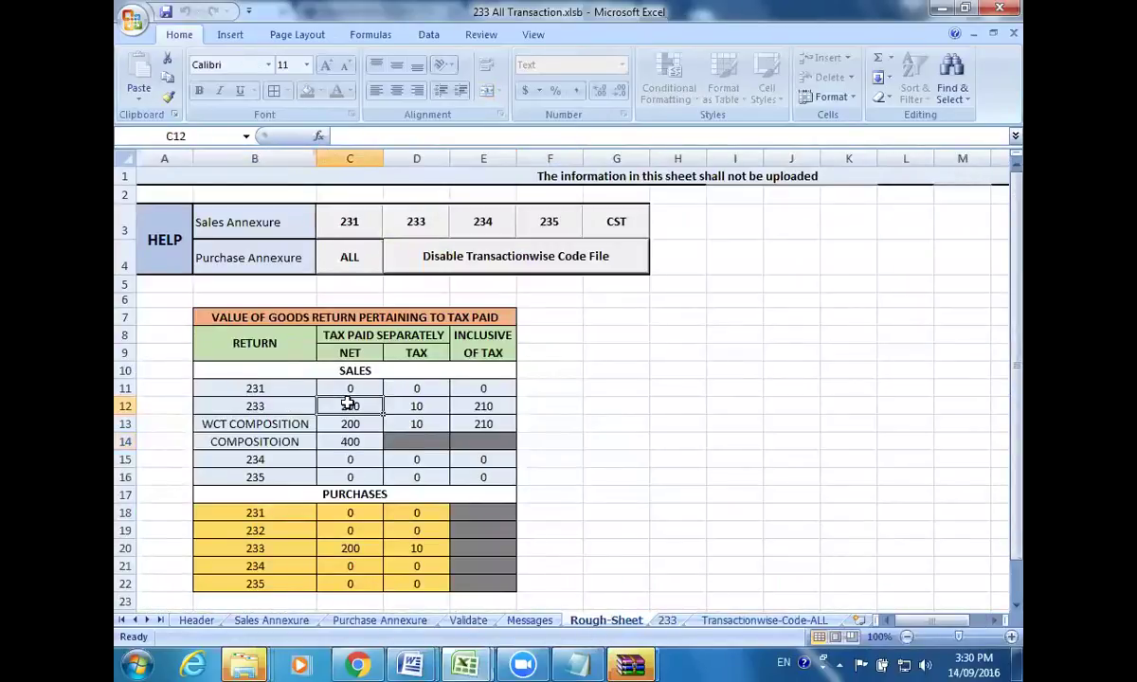
pyautogui.click(415, 400)
pyautogui.click(491, 400)
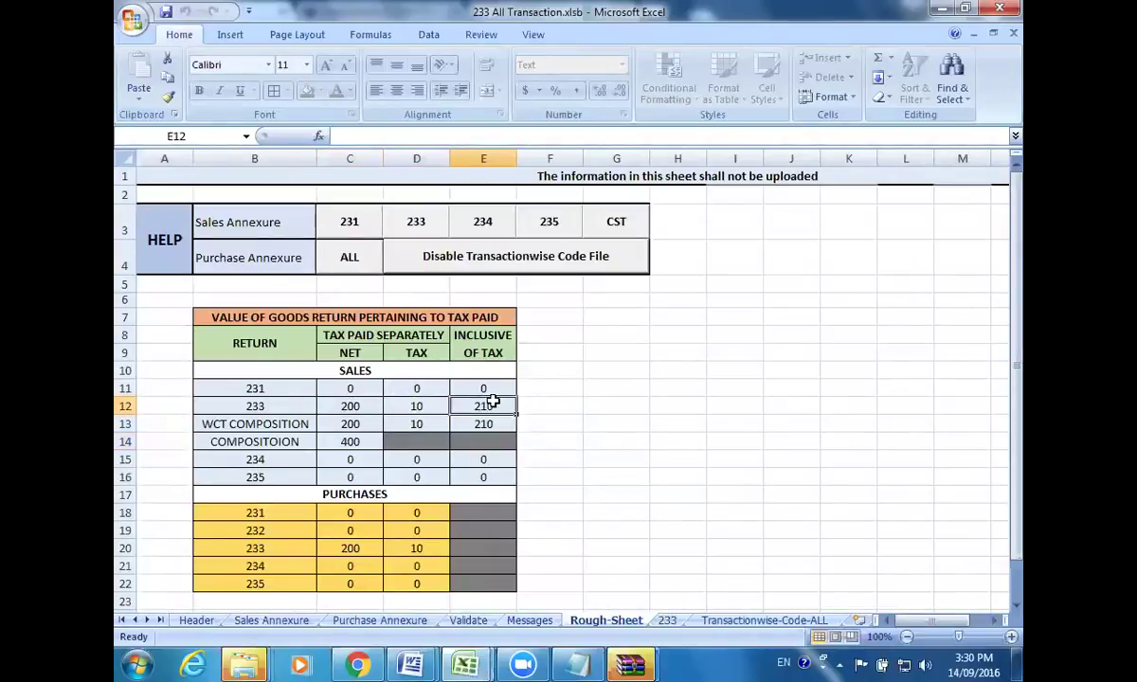
pyautogui.click(353, 404)
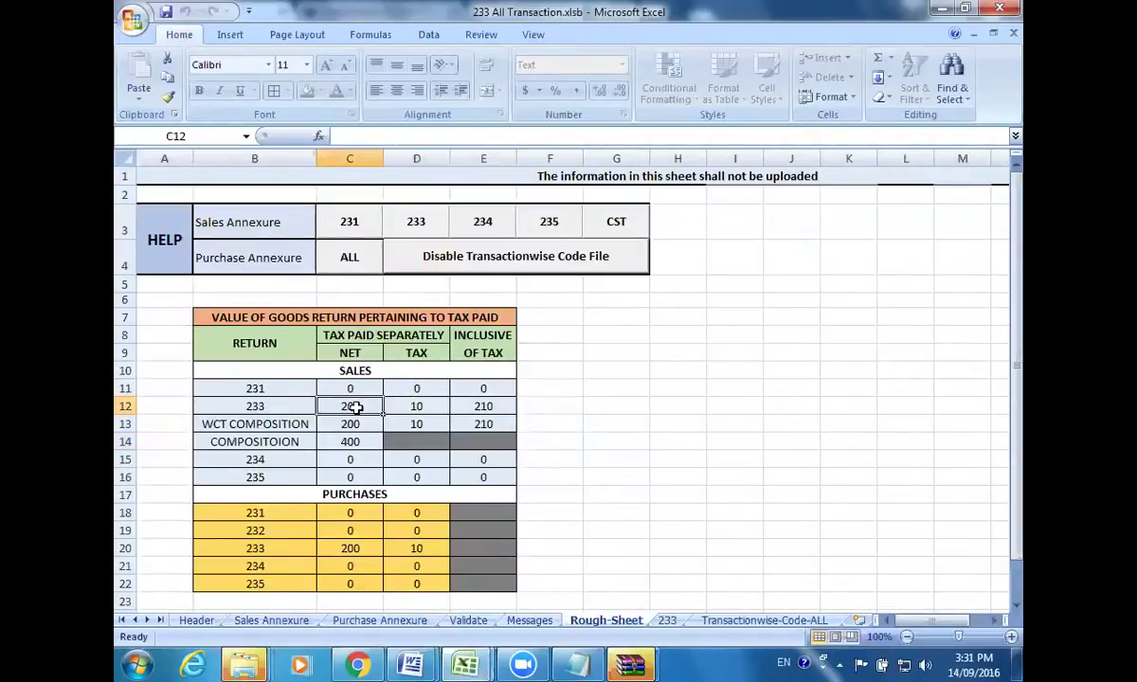
pyautogui.click(489, 407)
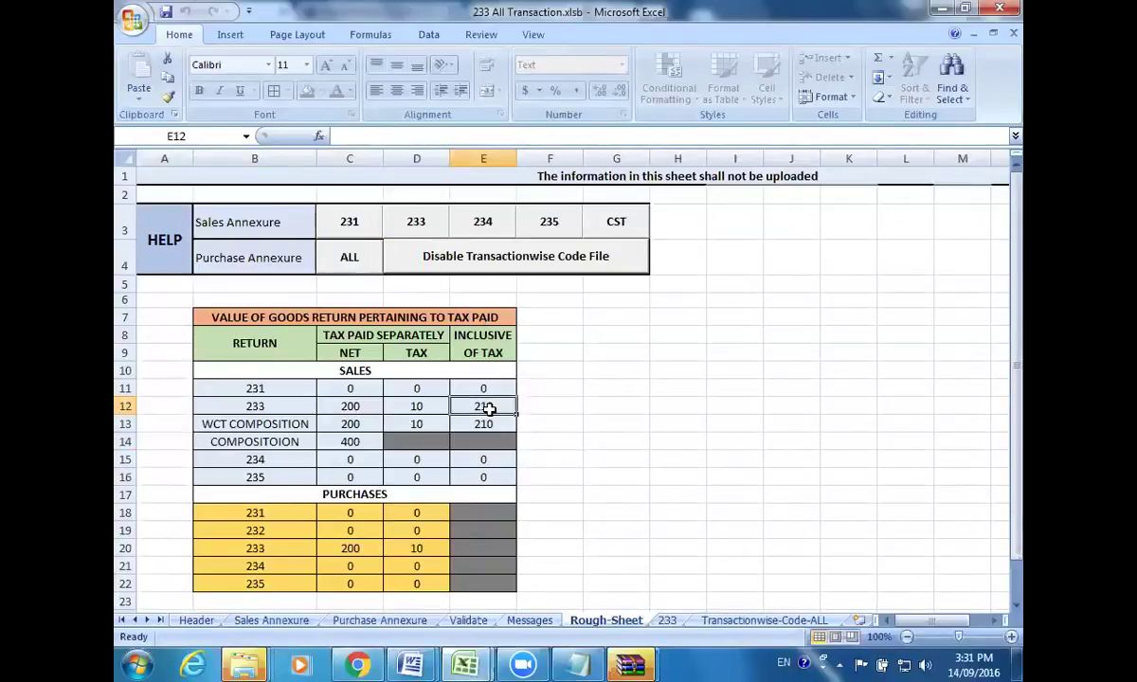
# Step: Examine the negative turnover entries in J104 and J105 of the 233 return's section 12 on tax collected separately
pyautogui.click(667, 621)
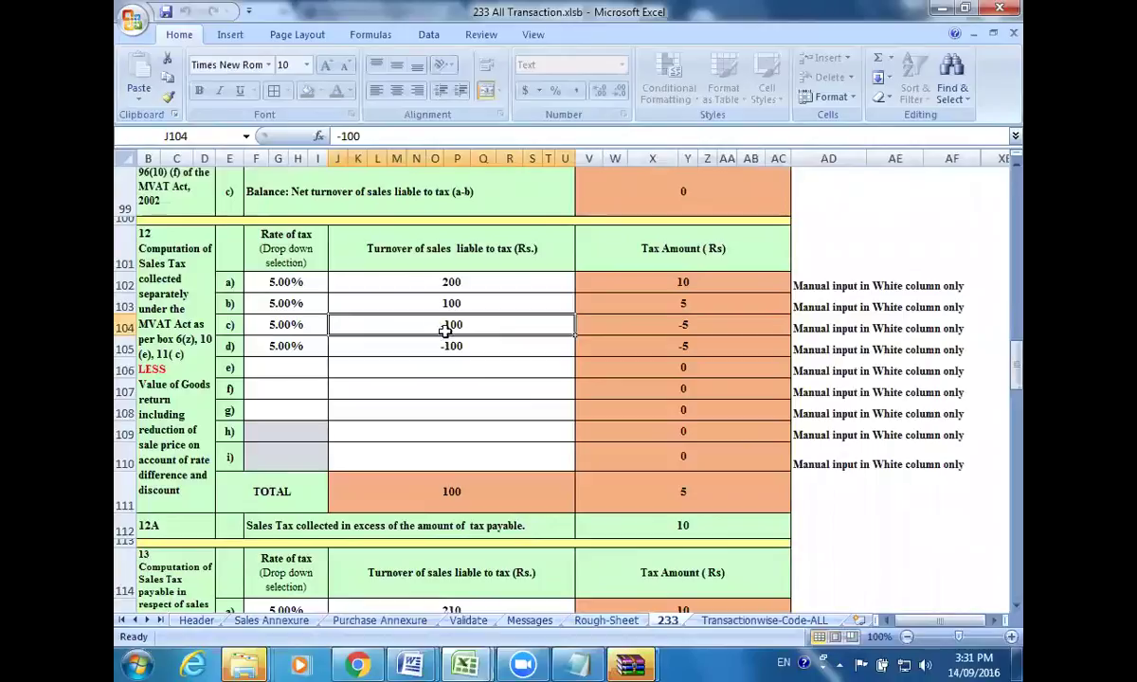
pyautogui.press('Down')
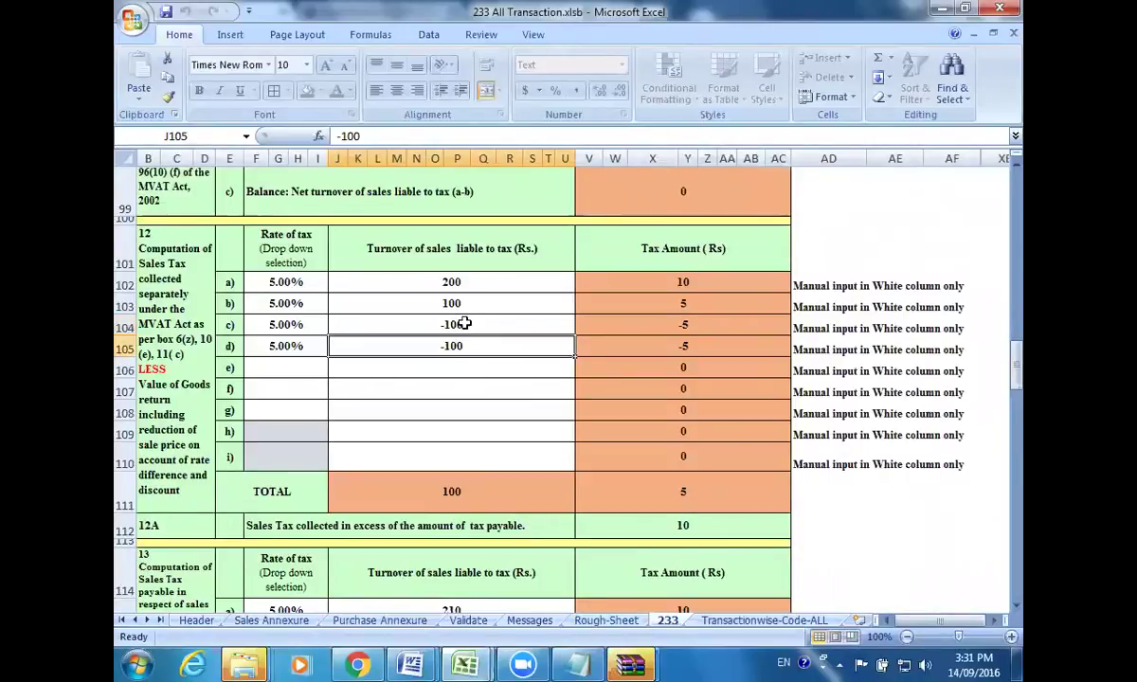
pyautogui.click(467, 324)
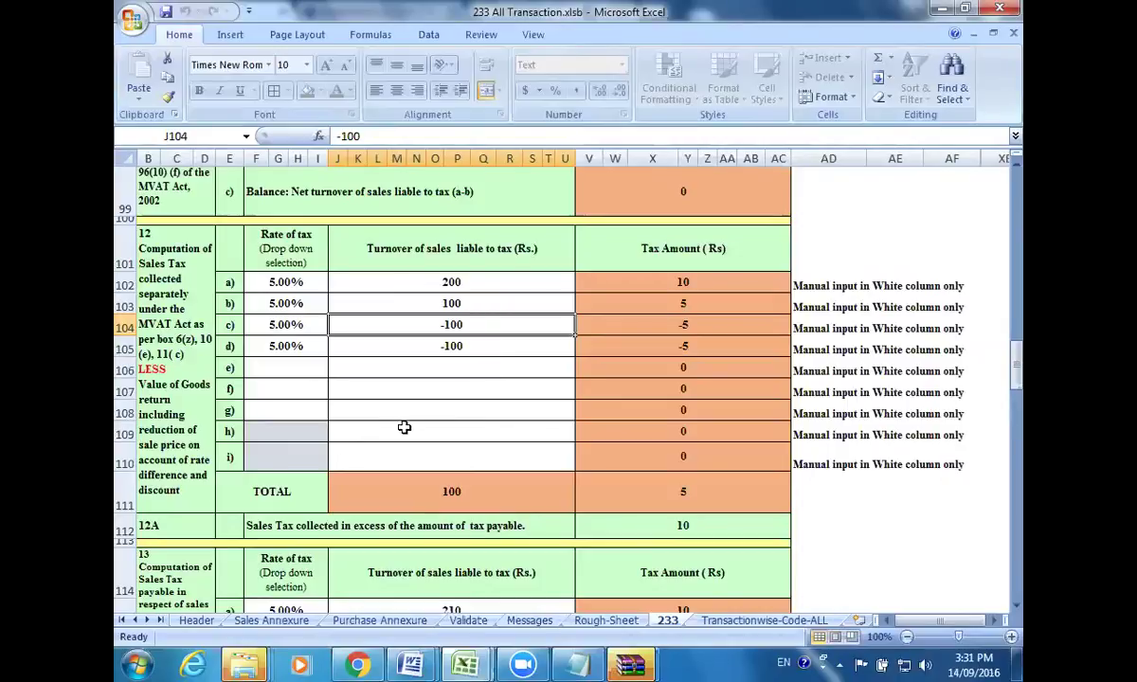
# Step: Examine the shaded rate rows 109 and 110 of section 12 and the list of tax rates available for F105
pyautogui.click(308, 438)
pyautogui.click(308, 457)
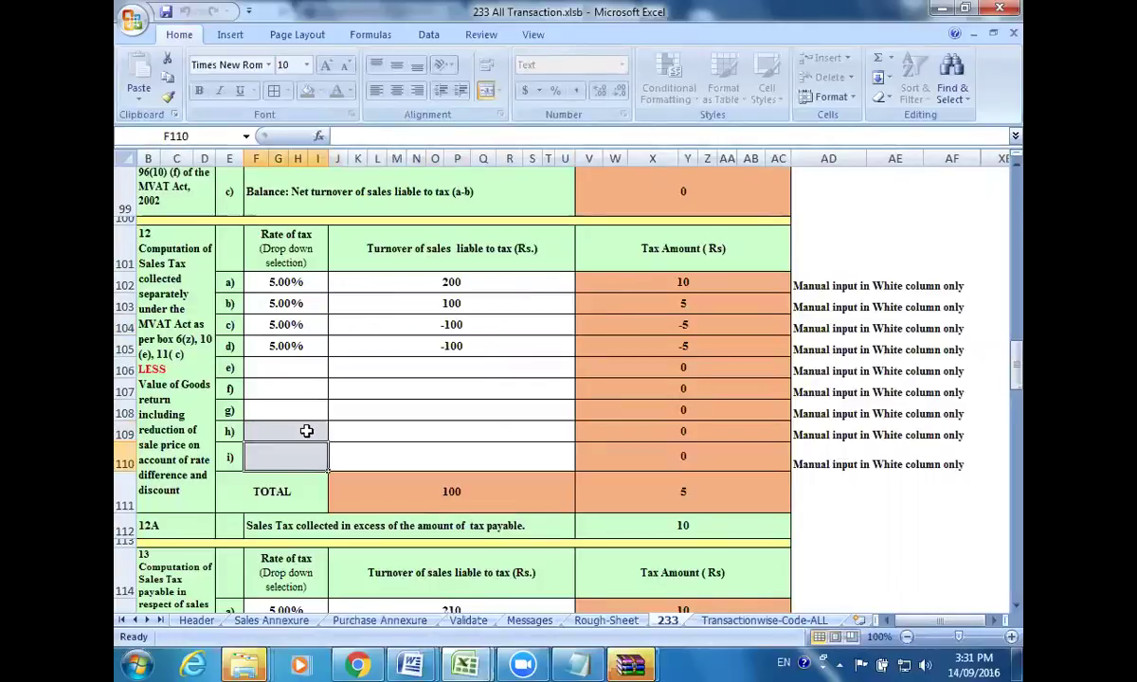
pyautogui.click(307, 431)
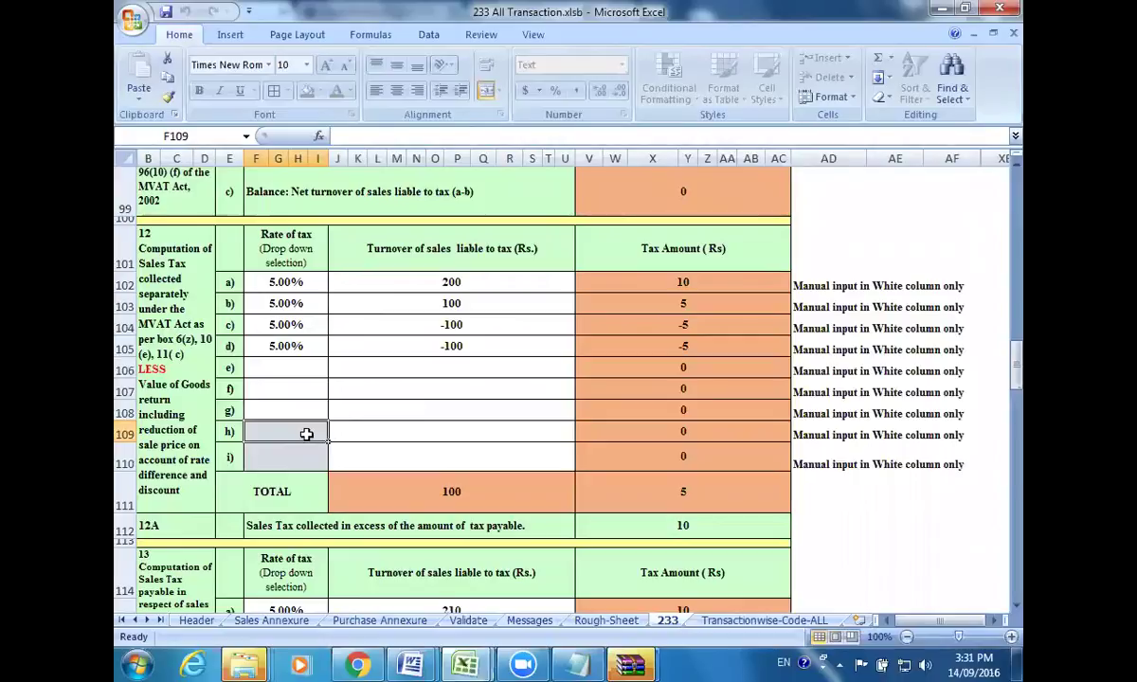
pyautogui.click(432, 438)
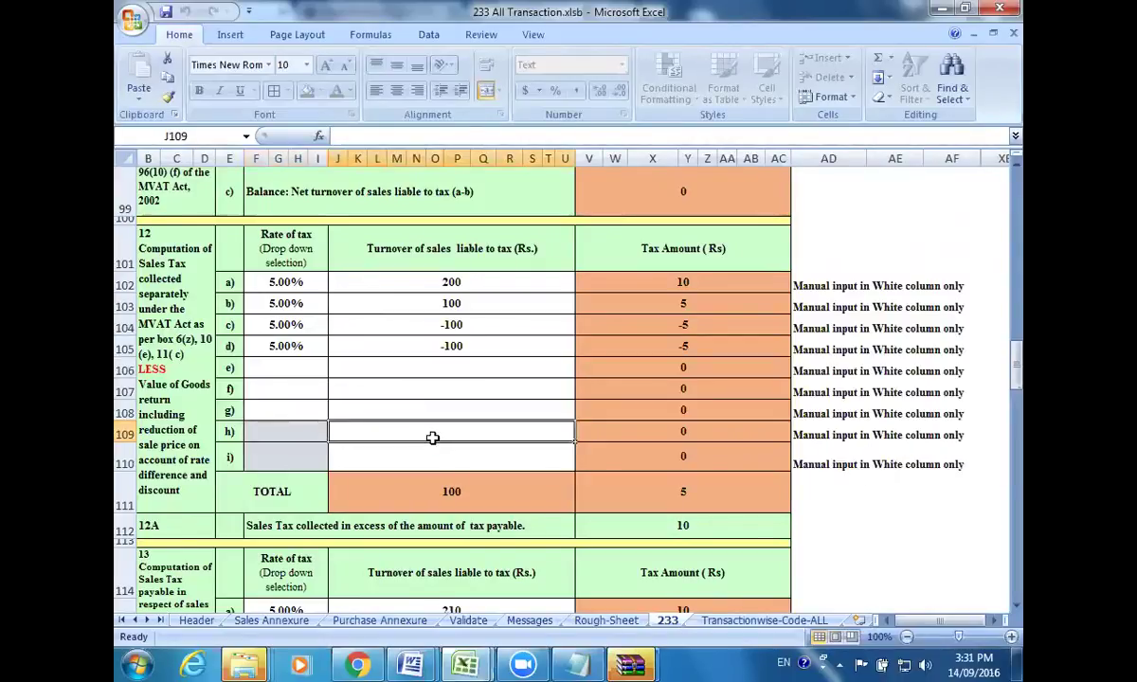
pyautogui.click(313, 349)
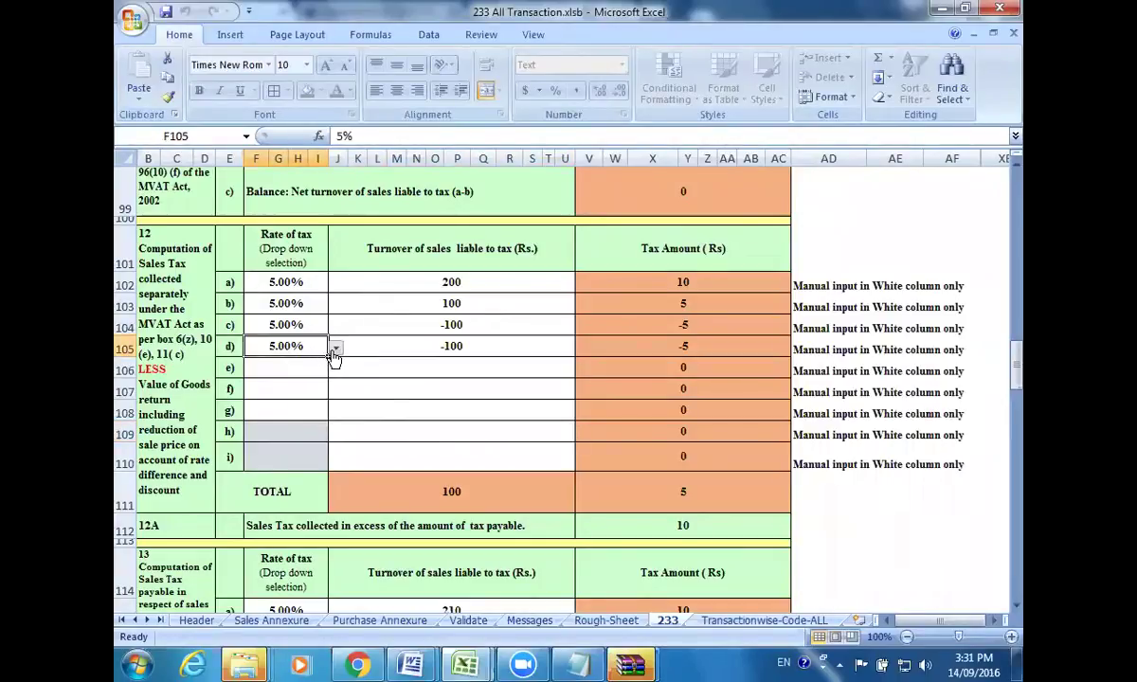
pyautogui.click(333, 352)
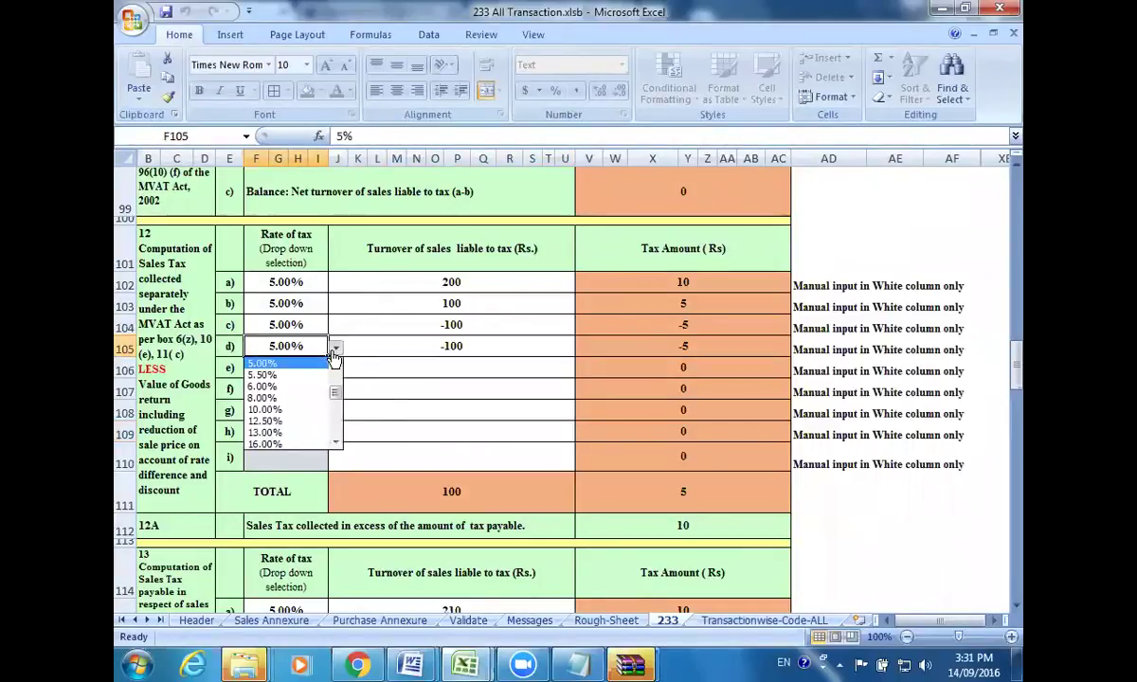
pyautogui.click(315, 463)
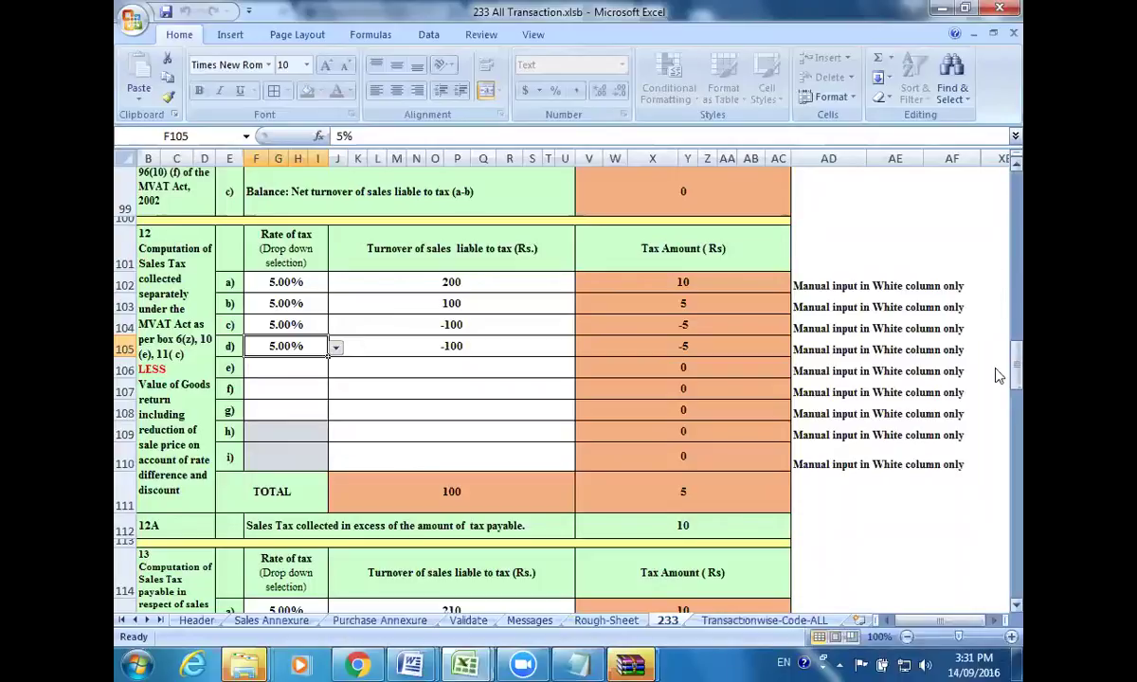
# Step: Compare the negative turnover entry in J117 of section 13 with the tax-inclusive goods return value for 233 in Rough-Sheet E12
pyautogui.moveTo(997, 375); pyautogui.dragTo(997, 386)
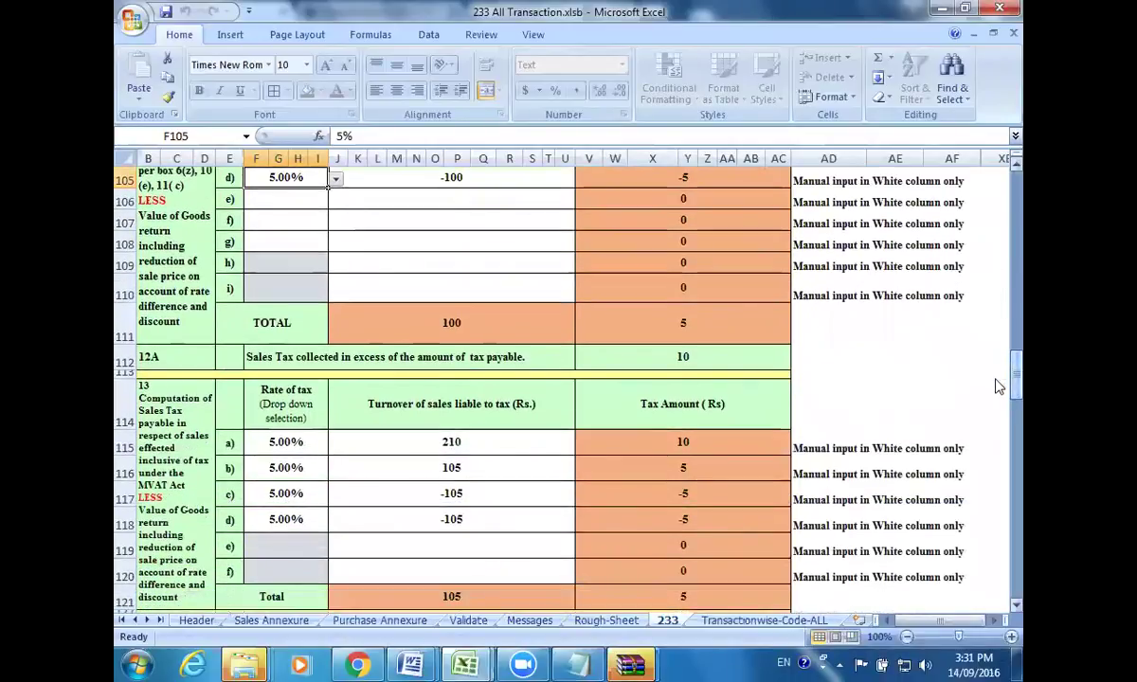
pyautogui.click(514, 494)
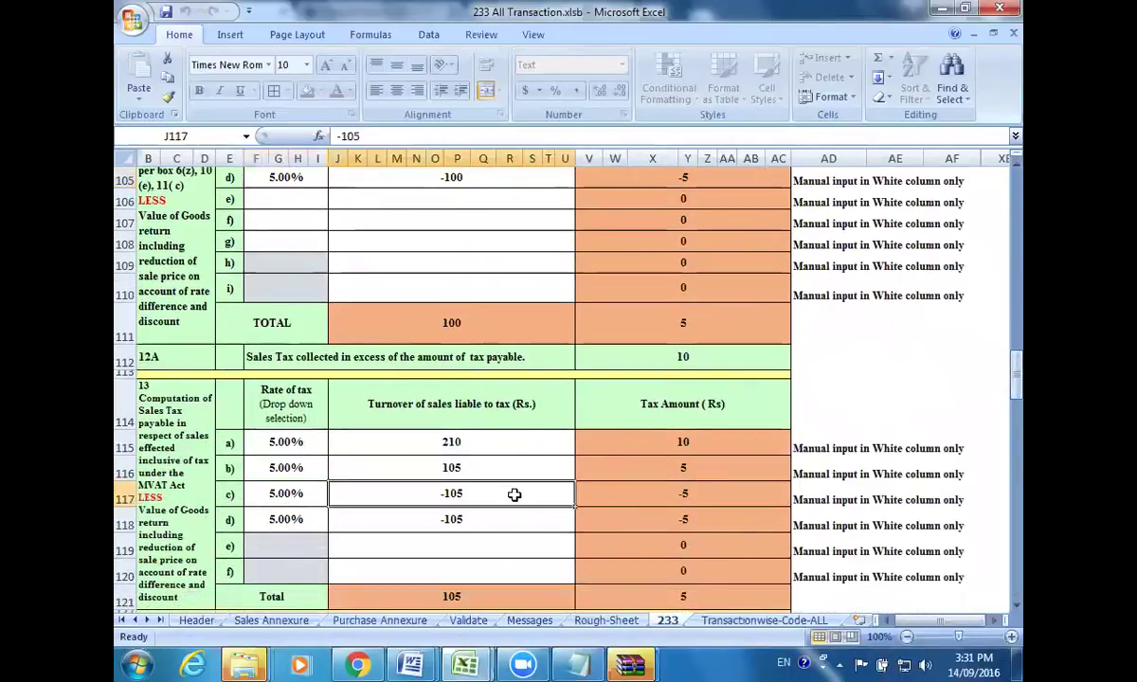
pyautogui.click(608, 621)
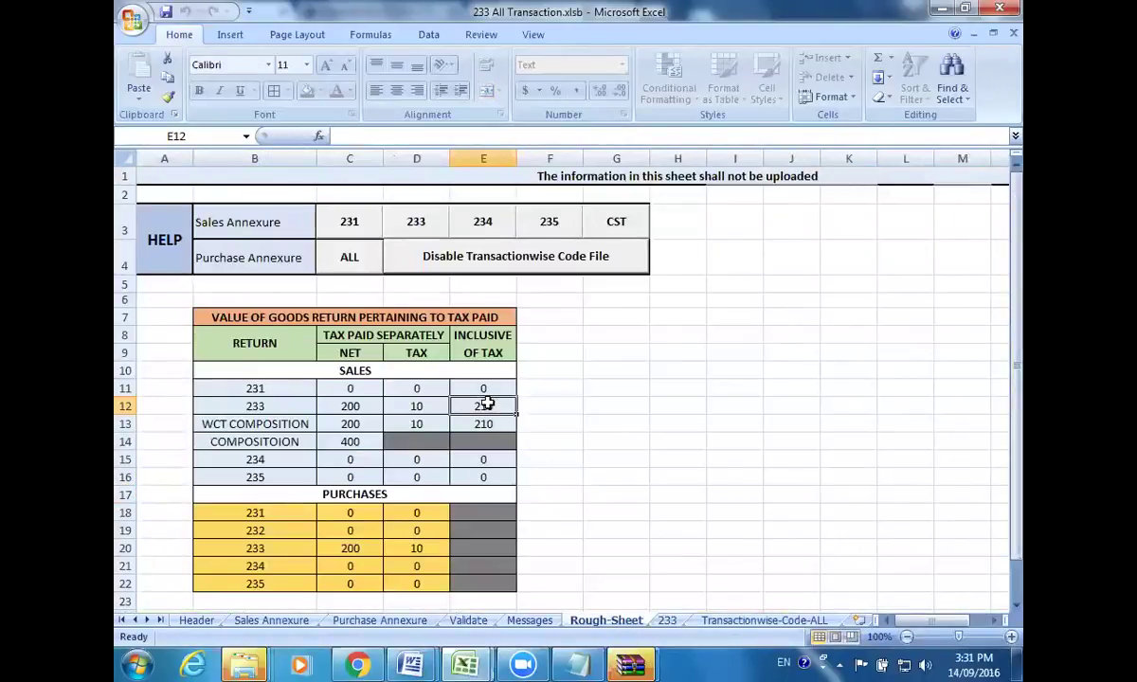
pyautogui.click(668, 622)
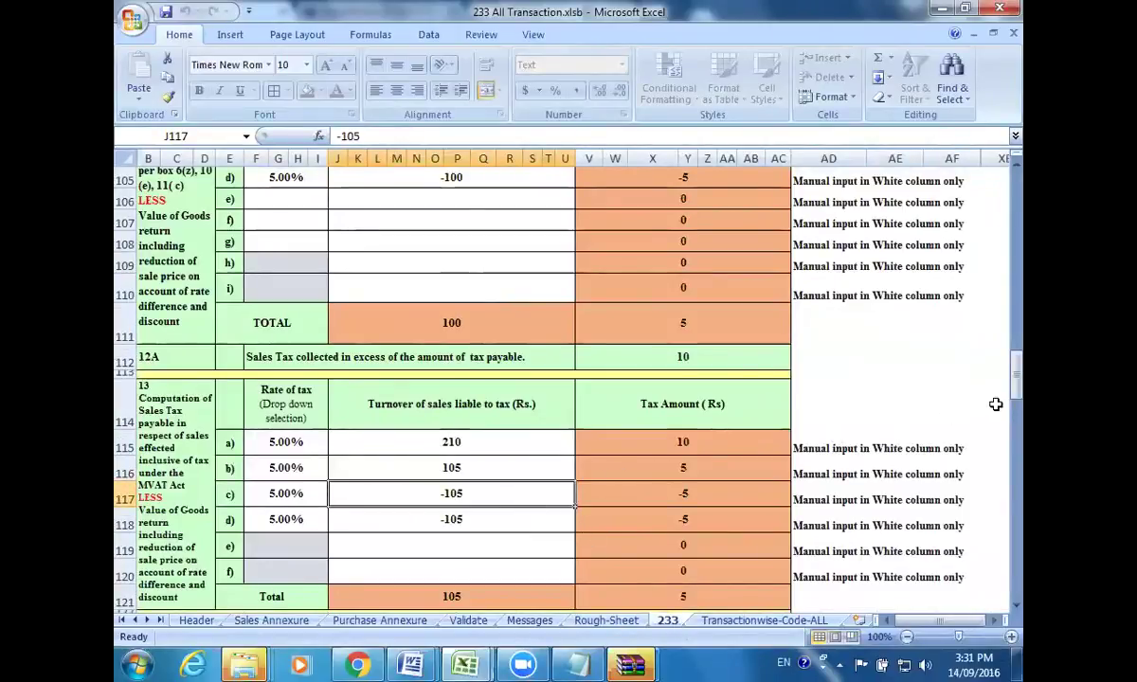
# Step: Examine the negative purchase turnover entry in J159 of the 233 return's section 16 on within-State purchases eligible for set-off
pyautogui.moveTo(998, 396); pyautogui.dragTo(997, 477)
pyautogui.click(554, 342)
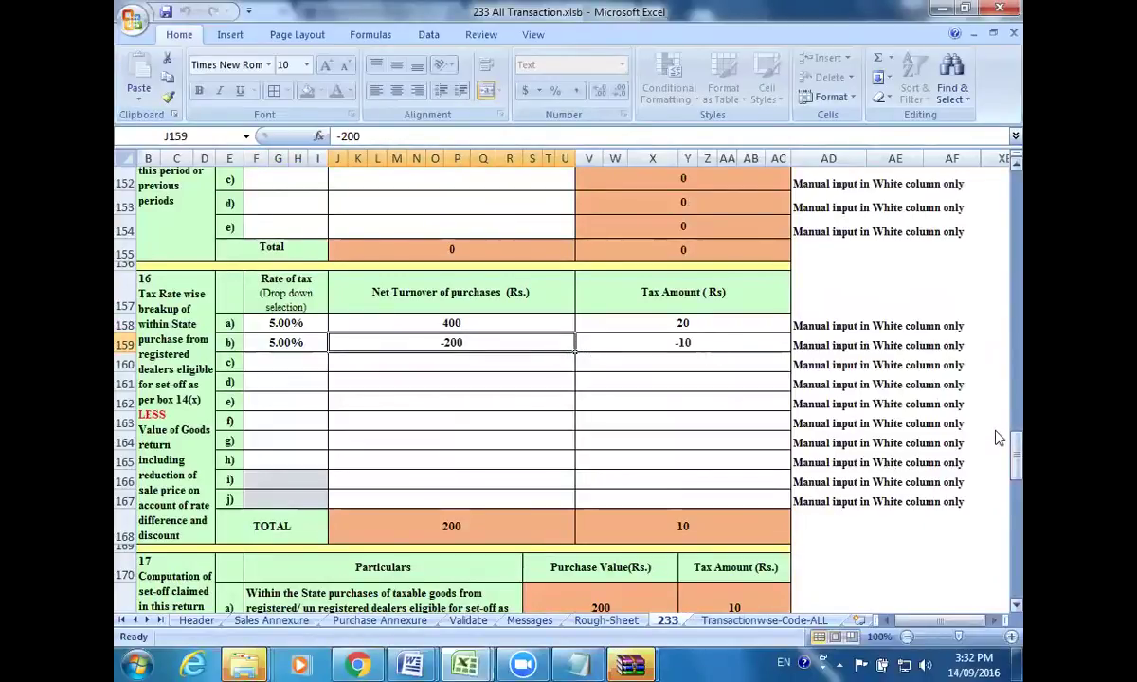
pyautogui.moveTo(997, 445)
pyautogui.mouseDown()
pyautogui.moveTo(997, 419)
pyautogui.moveTo(997, 465)
pyautogui.moveTo(997, 447)
pyautogui.mouseUp()
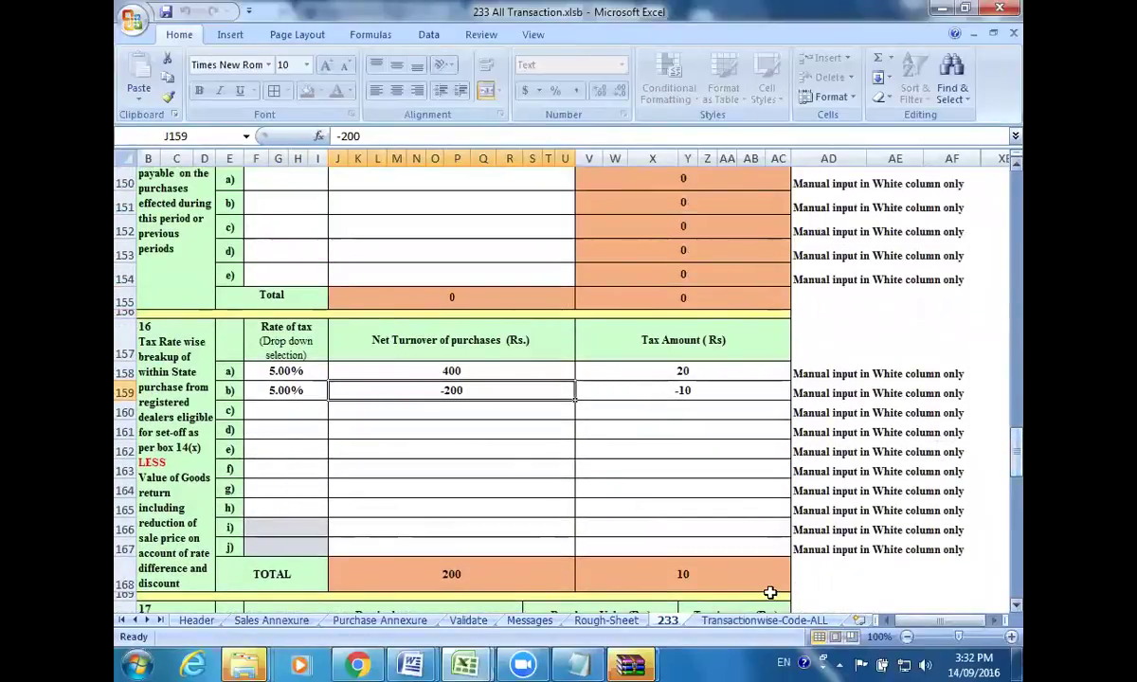
# Step: Create the return file for uploading from the Validate sheet and dismiss the resulting message
pyautogui.click(469, 621)
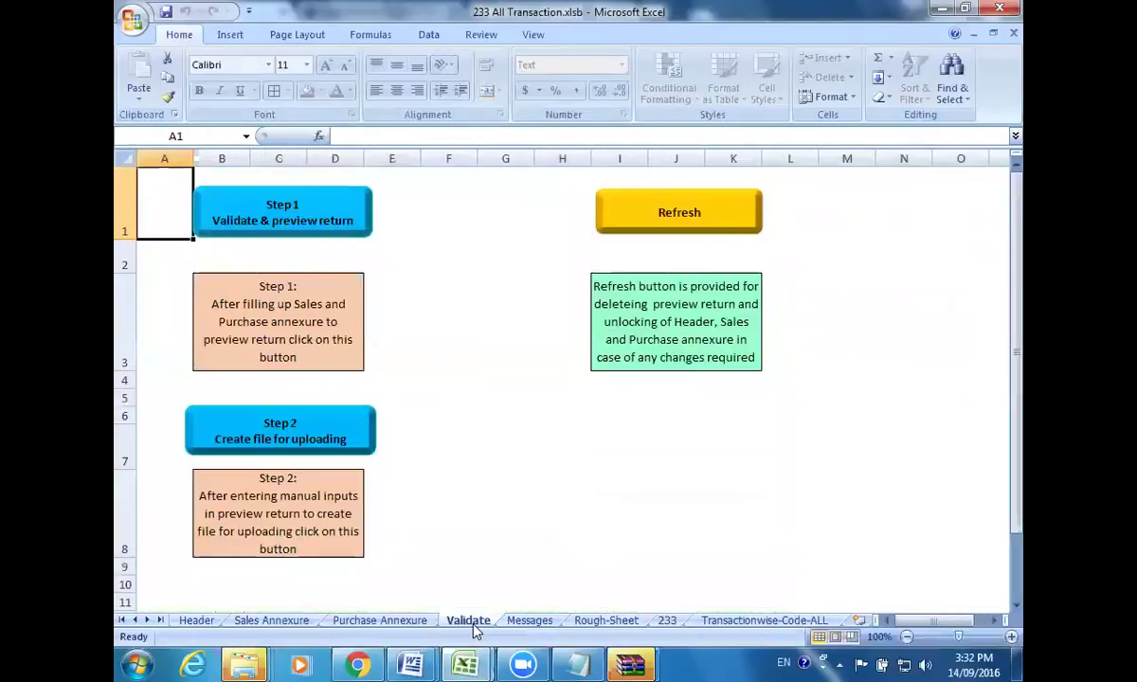
pyautogui.click(301, 446)
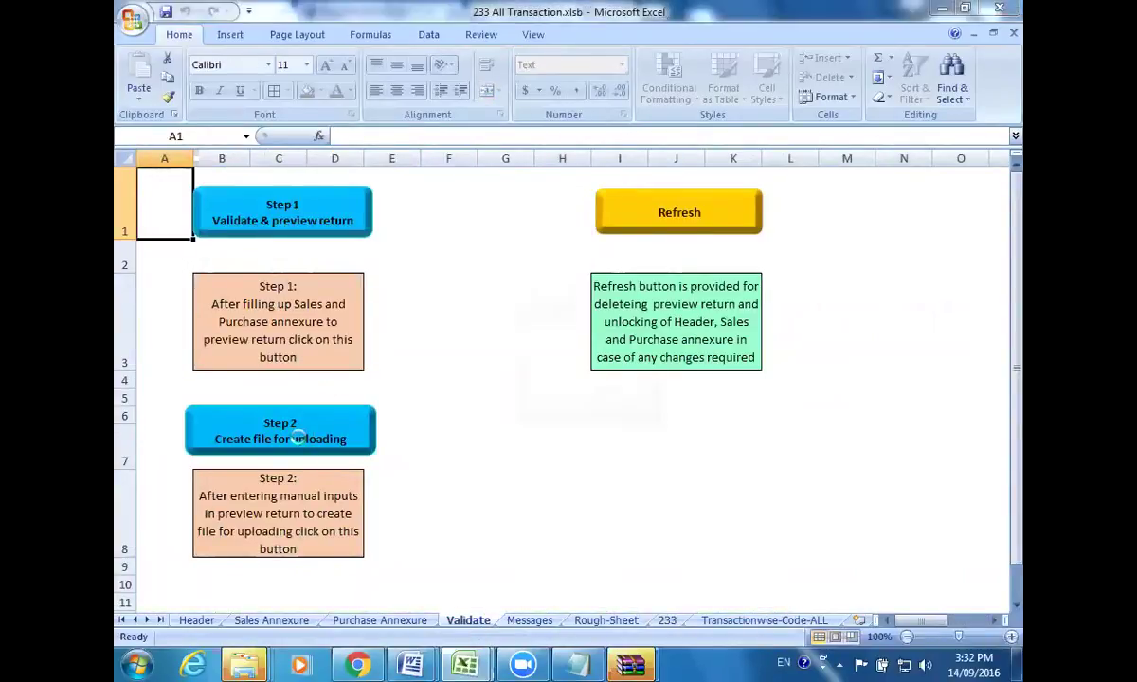
pyautogui.click(610, 405)
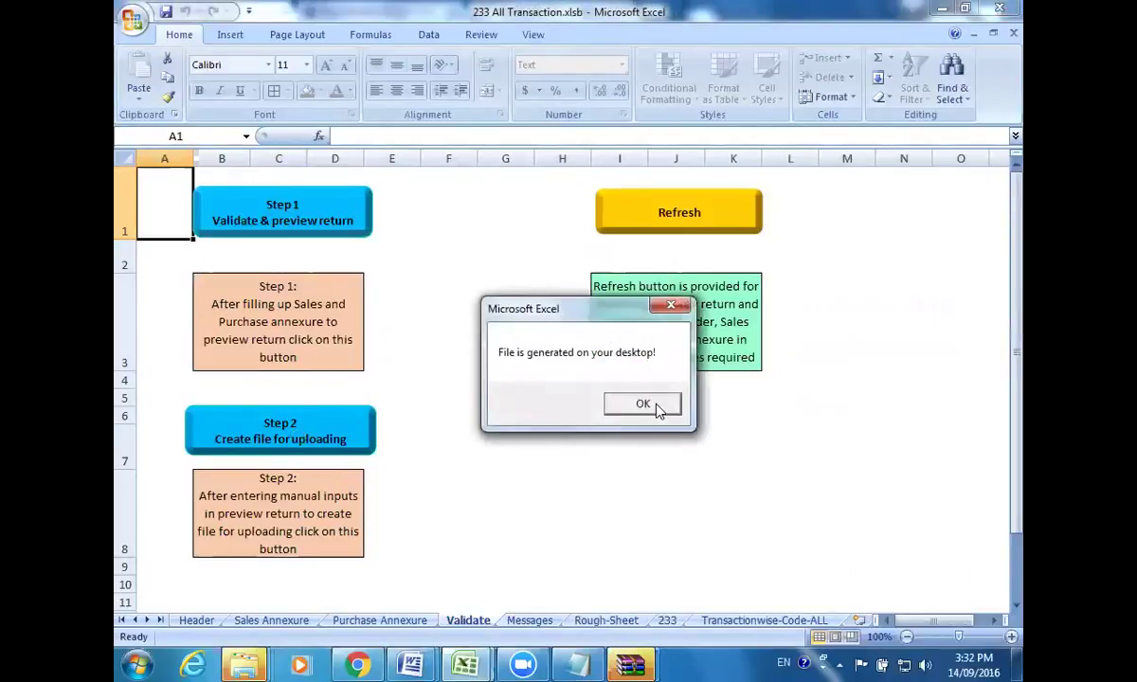
pyautogui.click(655, 406)
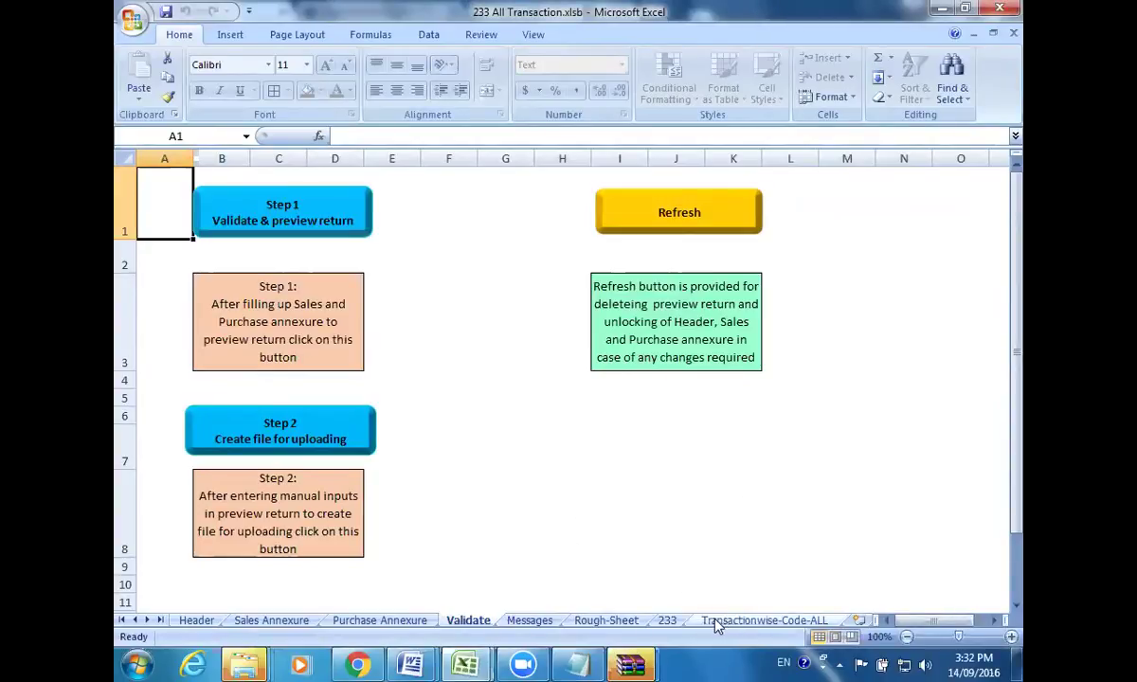
# Step: Close the 233 All Transaction workbook without saving its changes
pyautogui.click(738, 465)
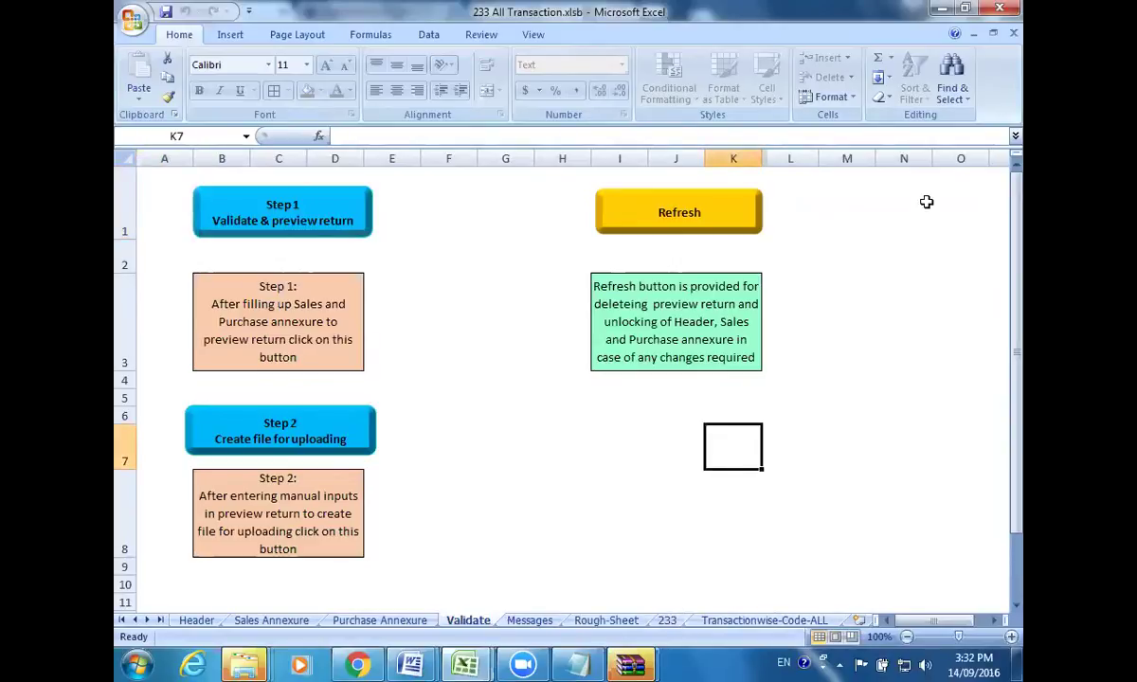
pyautogui.click(999, 9)
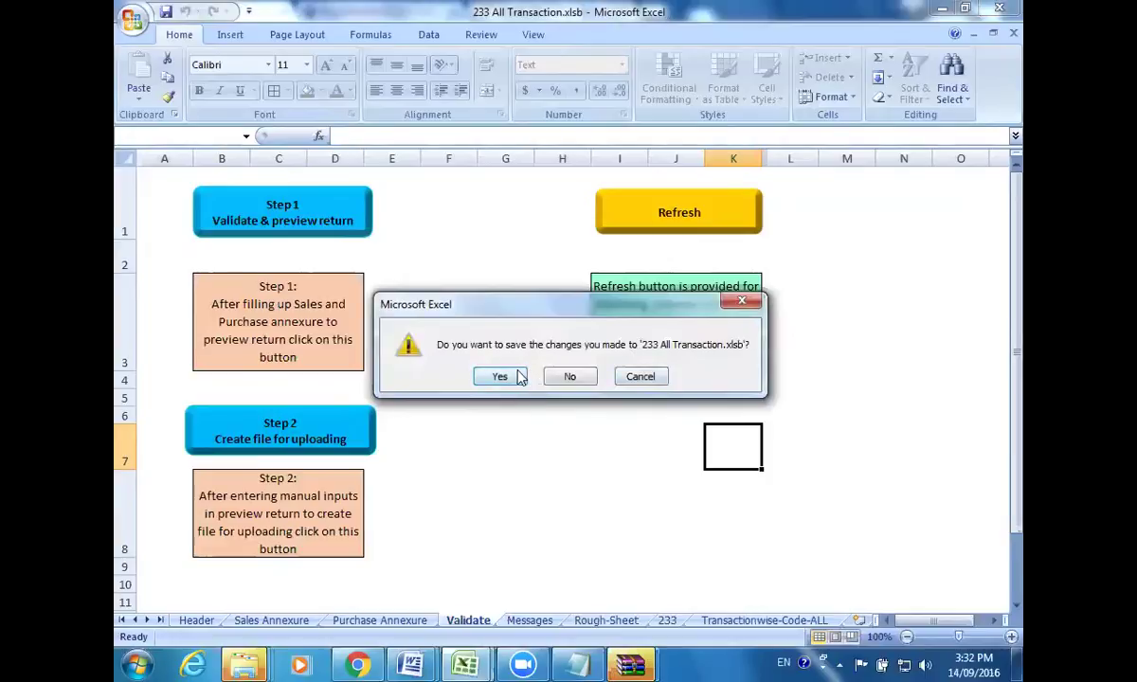
pyautogui.click(569, 377)
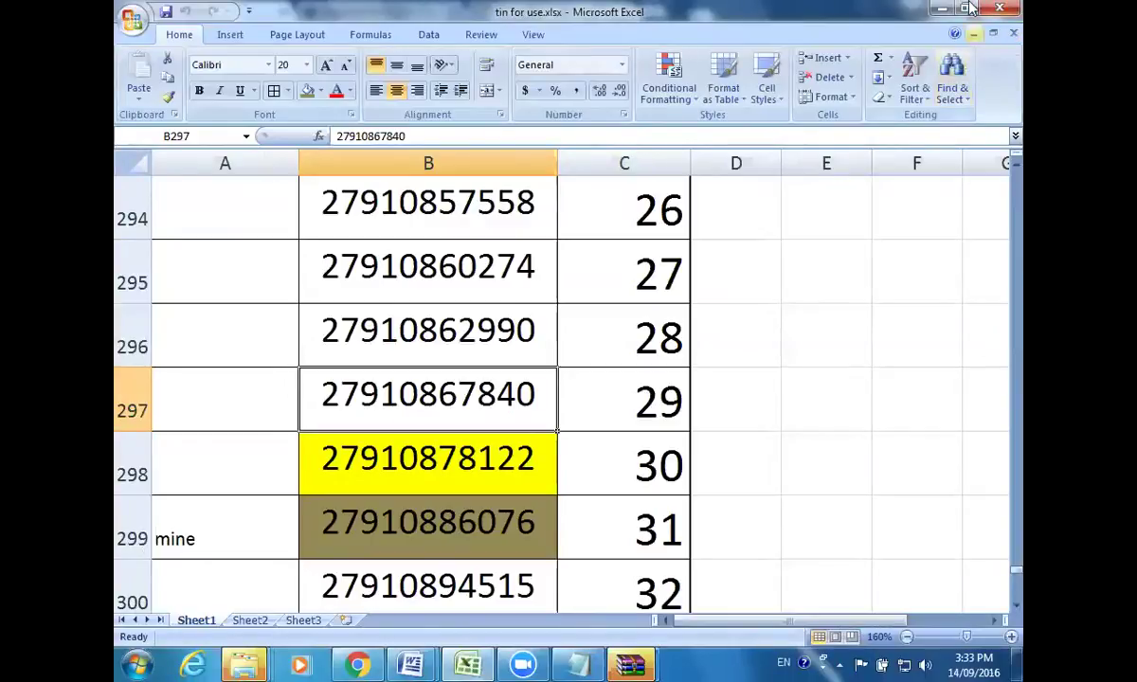
# Step: Switch to the browser and download the Form 234 - CST demo template from the MSTD site's return downloads
pyautogui.doubleClick(908, 8)
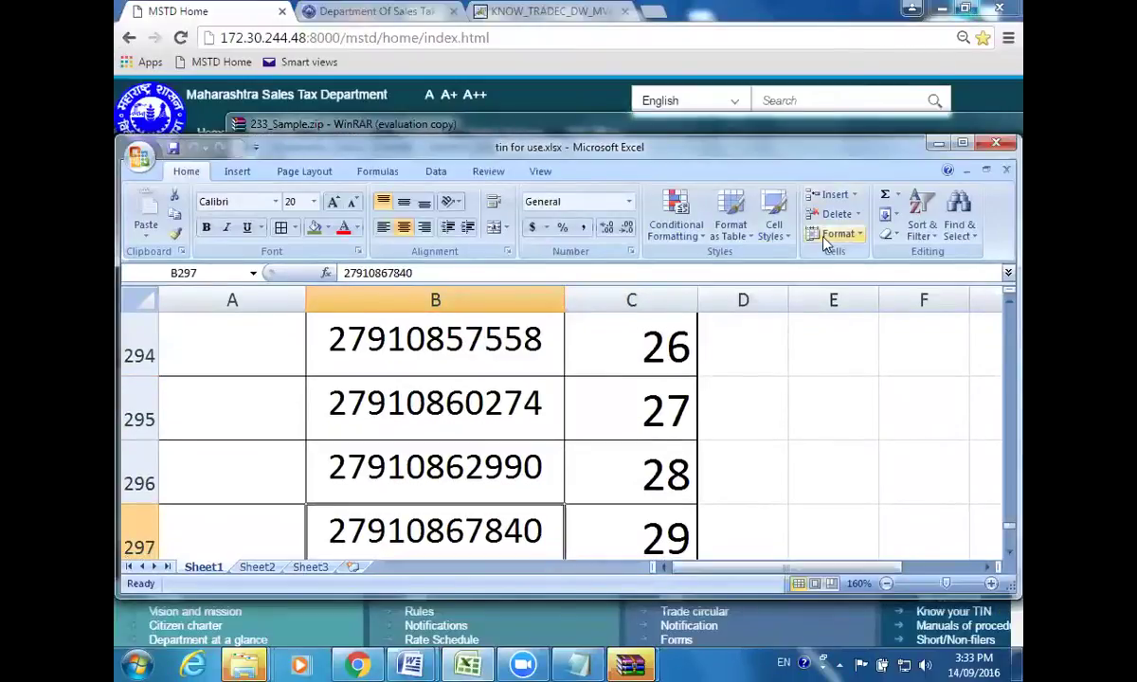
pyautogui.click(589, 98)
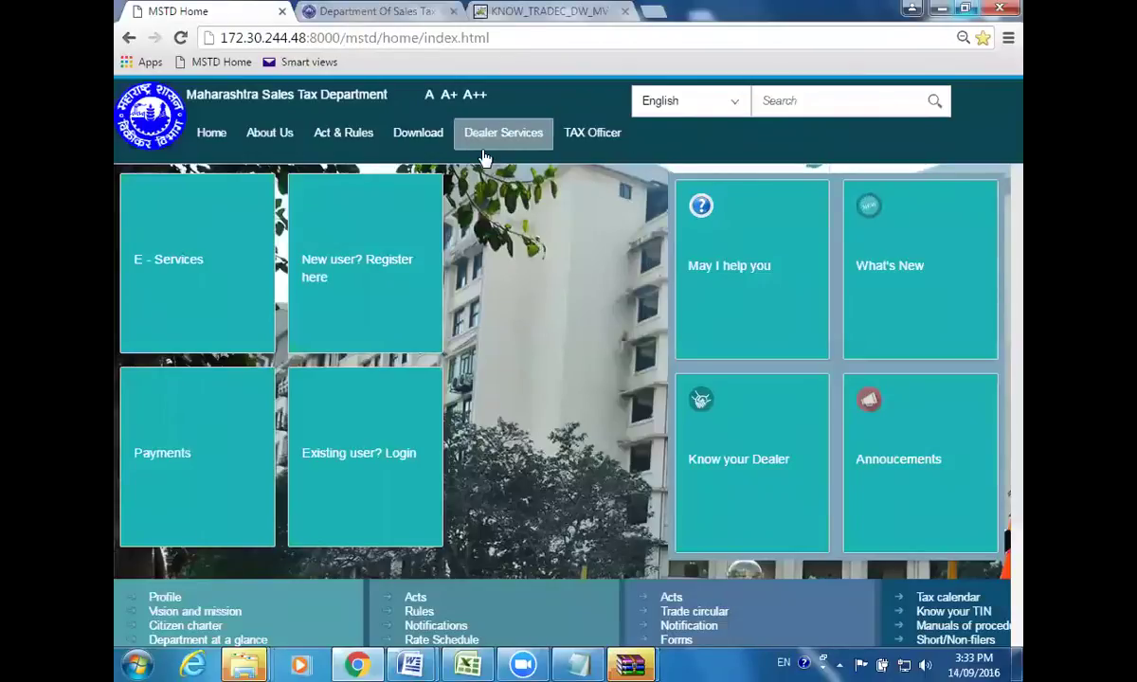
pyautogui.click(433, 145)
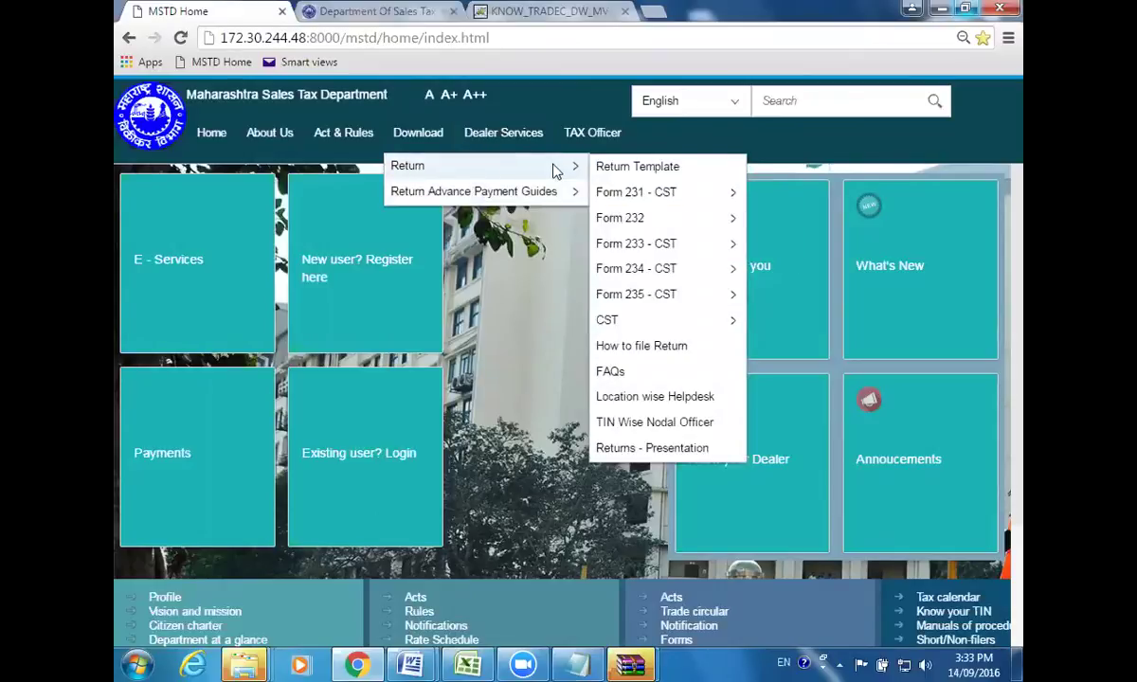
pyautogui.moveTo(630, 269)
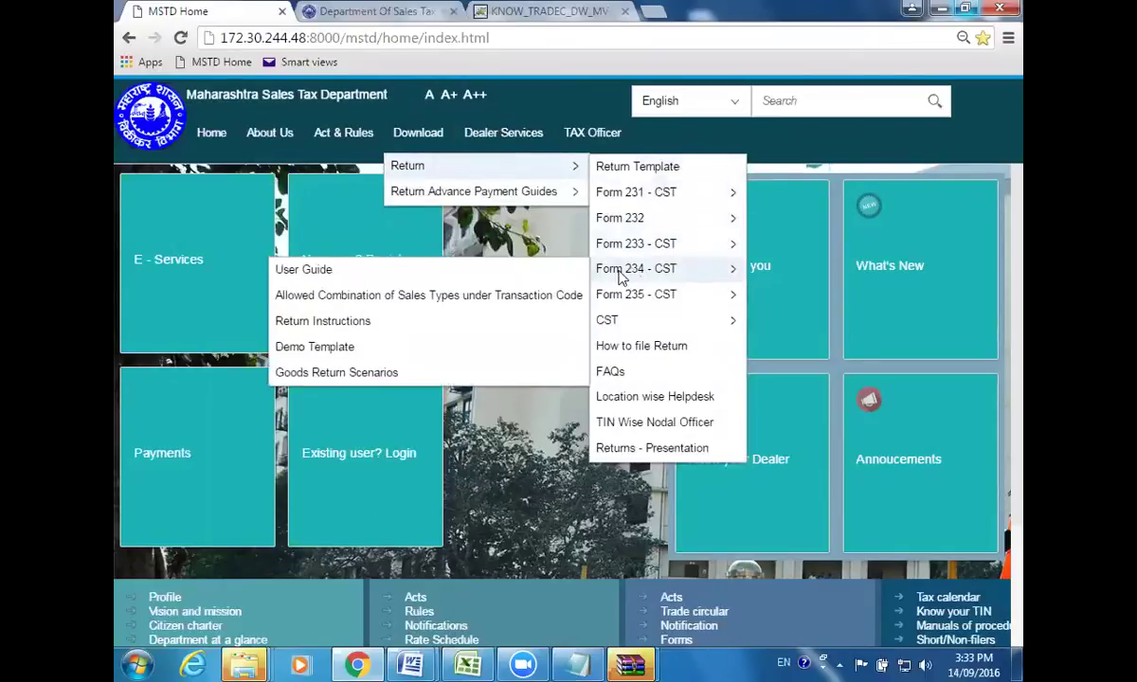
pyautogui.click(509, 375)
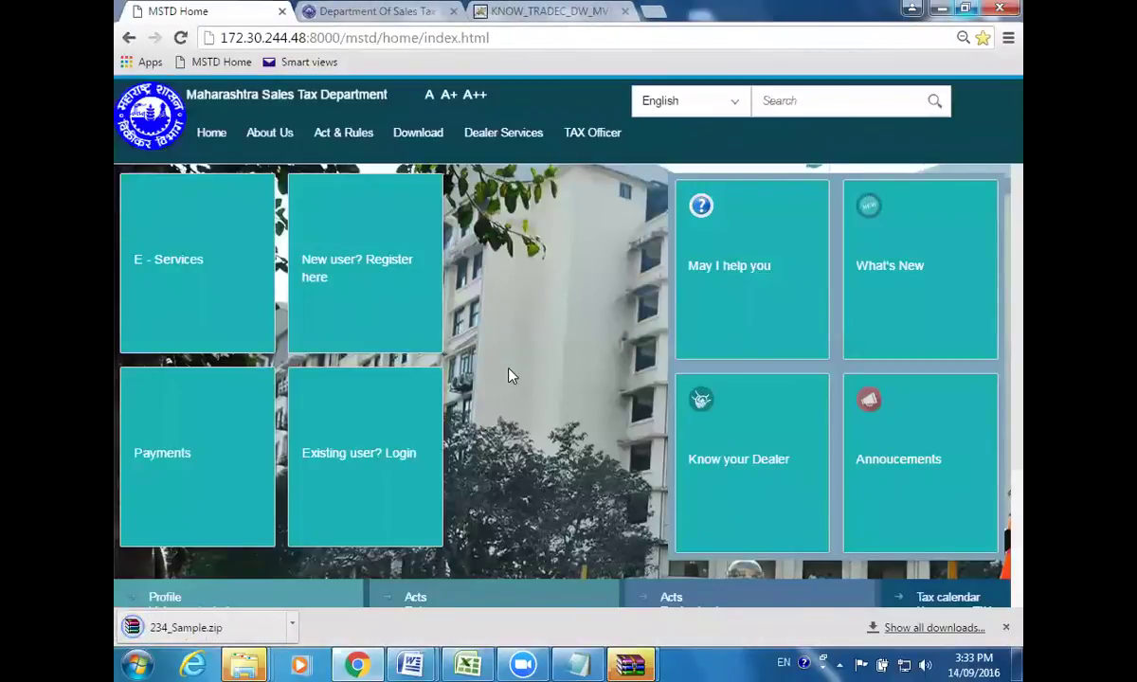
# Step: Open 234 All Transaction.xlsb from the 234 folder of the downloaded 234_Sample.zip archive and dismiss the messages
pyautogui.click(253, 634)
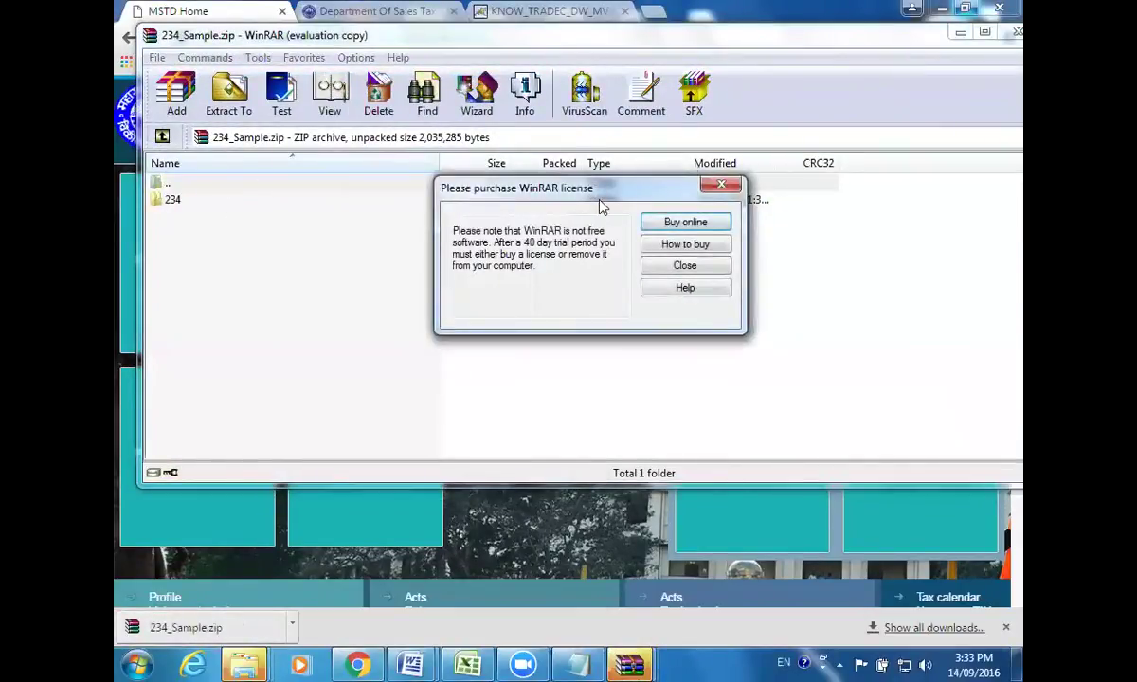
pyautogui.click(720, 185)
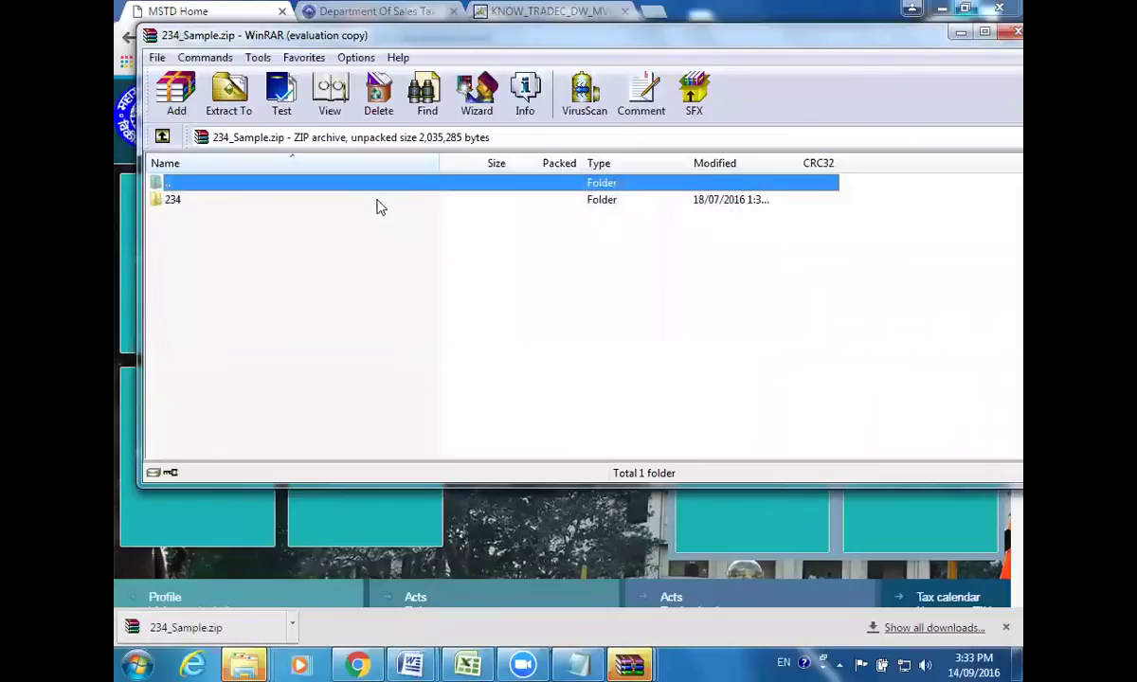
pyautogui.doubleClick(204, 200)
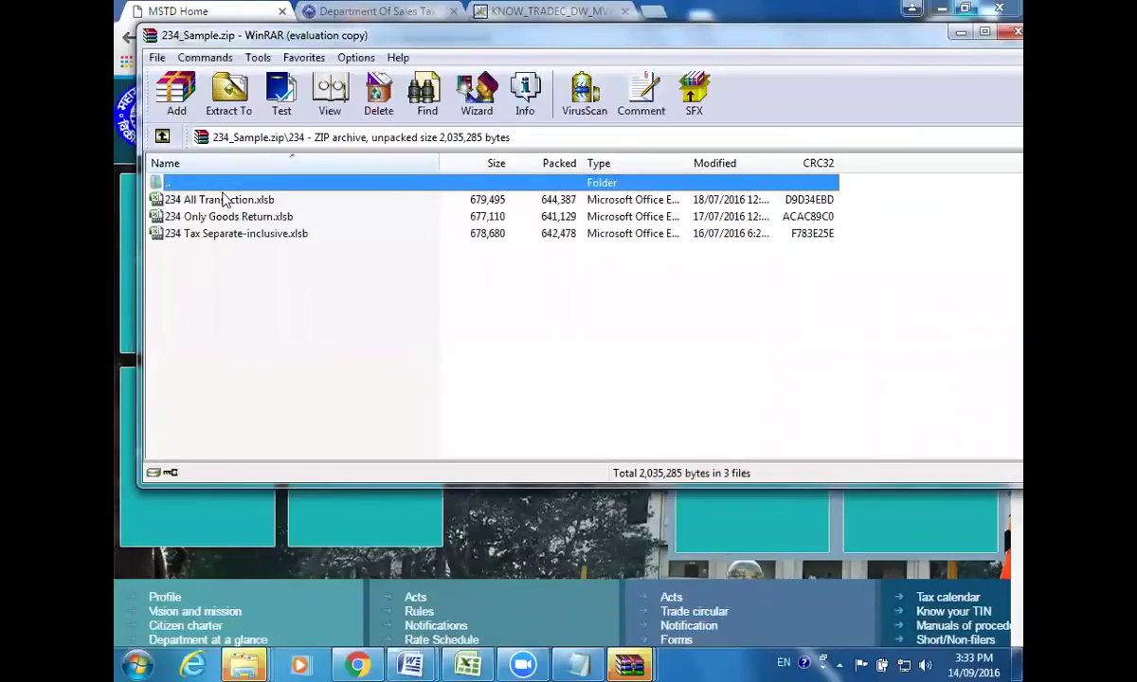
pyautogui.click(224, 201)
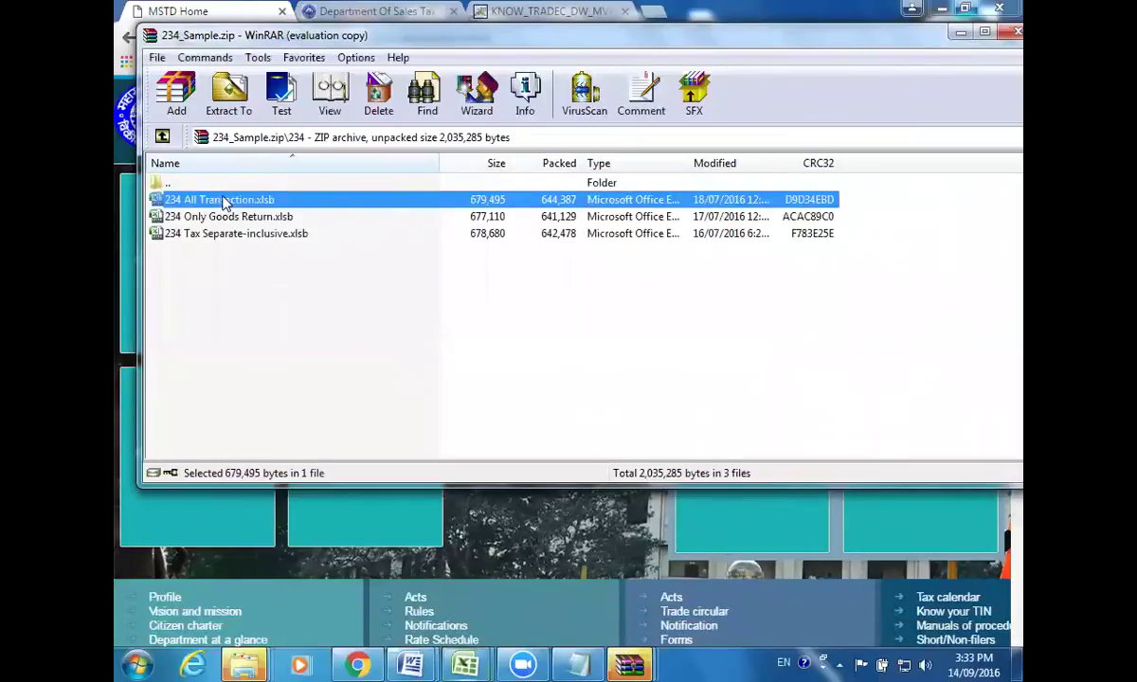
pyautogui.doubleClick(225, 201)
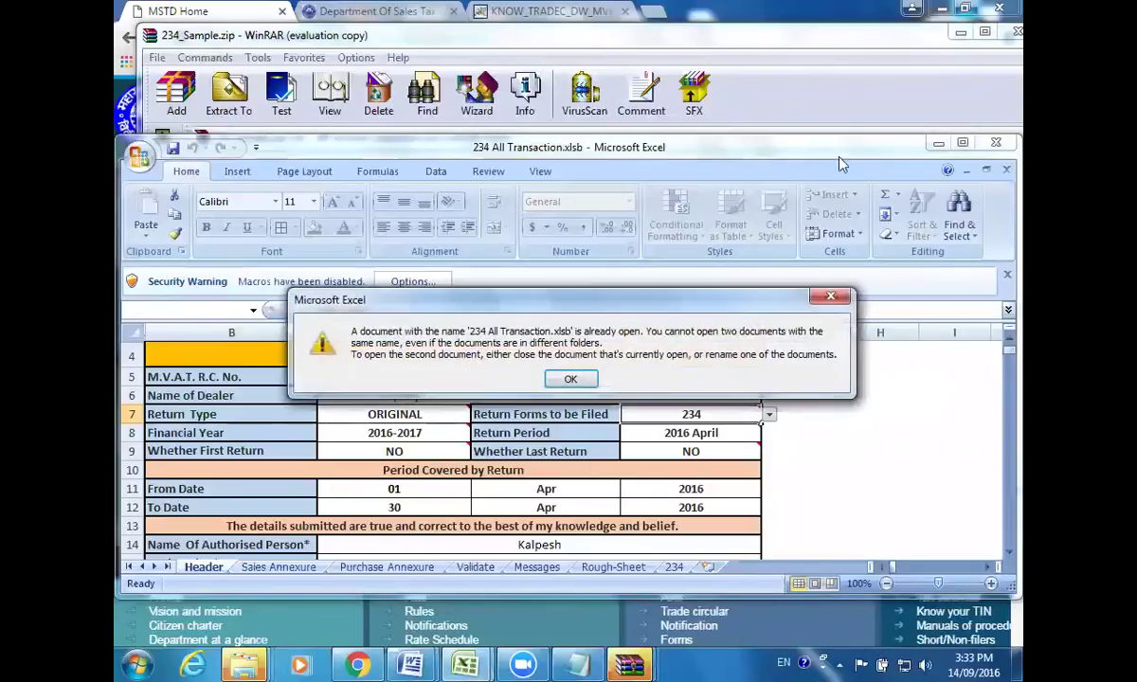
pyautogui.click(831, 297)
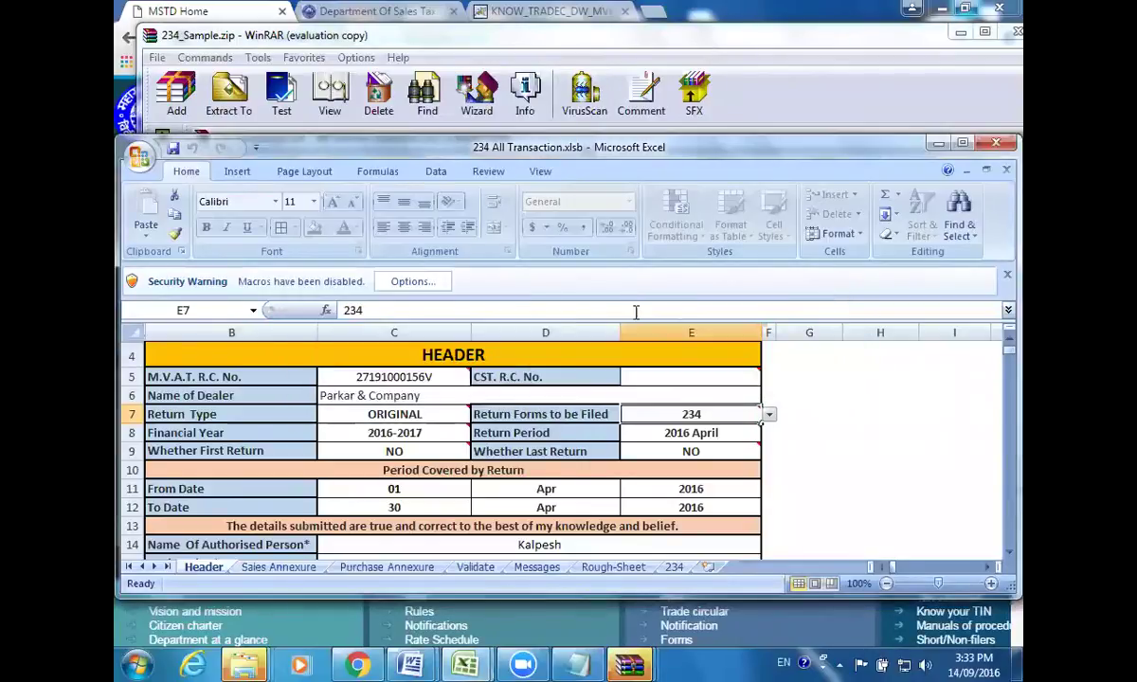
# Step: Enable the macros in the 234 All Transaction workbook and delete its existing preview return with Refresh on the Validate sheet
pyautogui.click(431, 281)
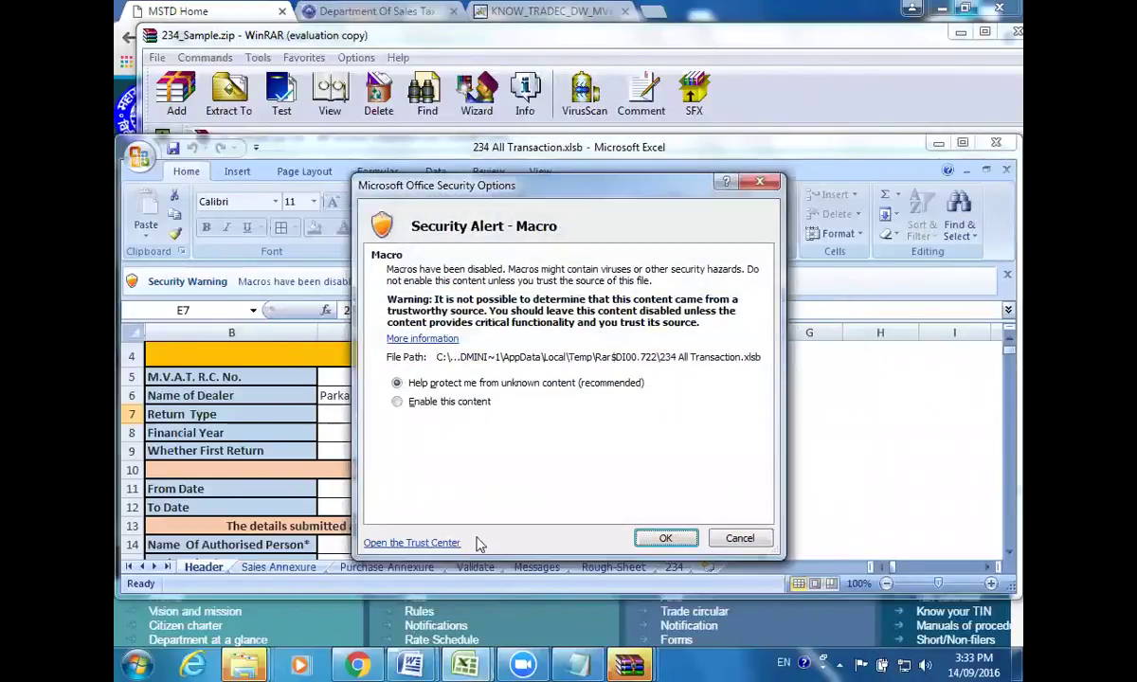
pyautogui.click(401, 402)
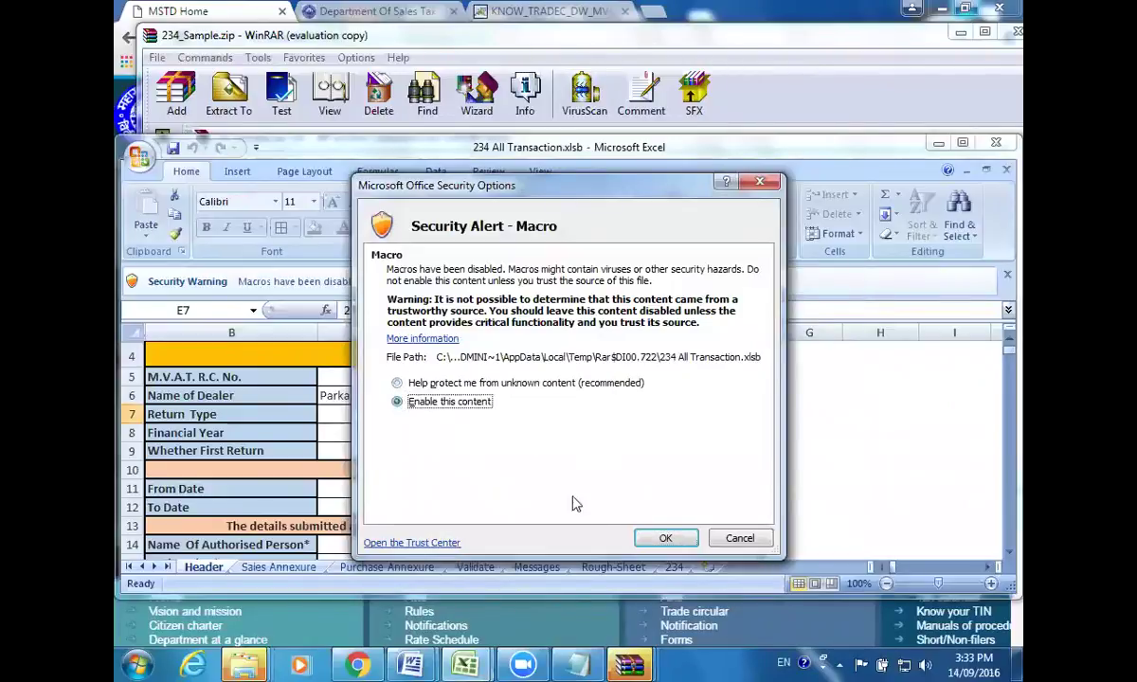
pyautogui.click(660, 537)
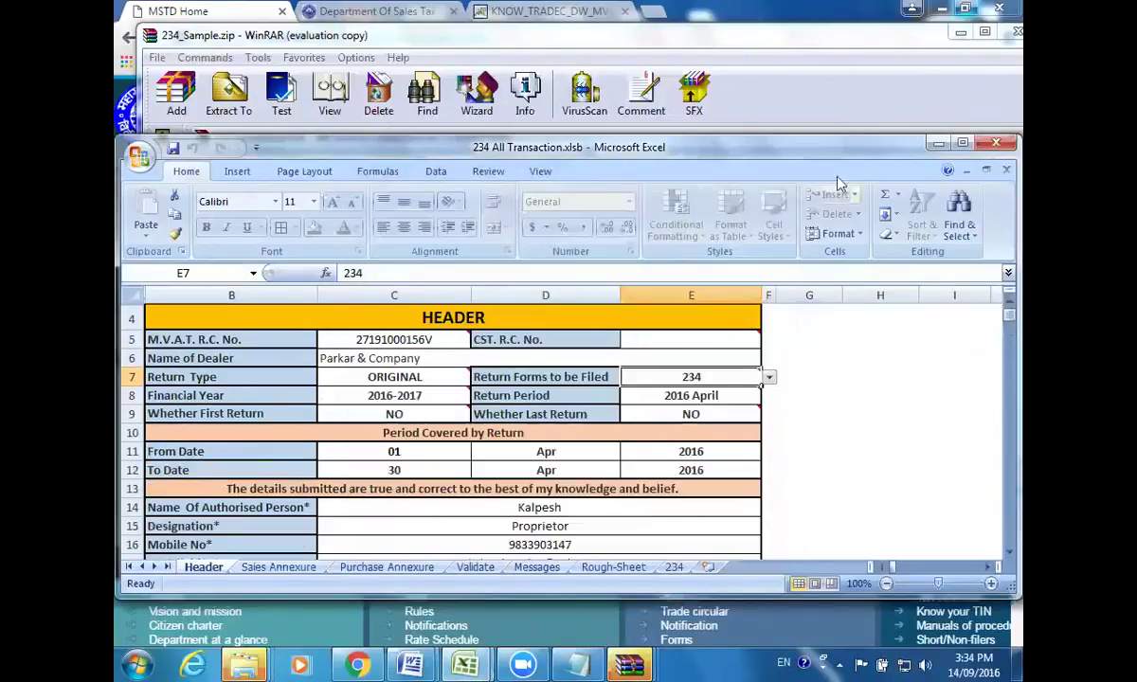
pyautogui.doubleClick(807, 150)
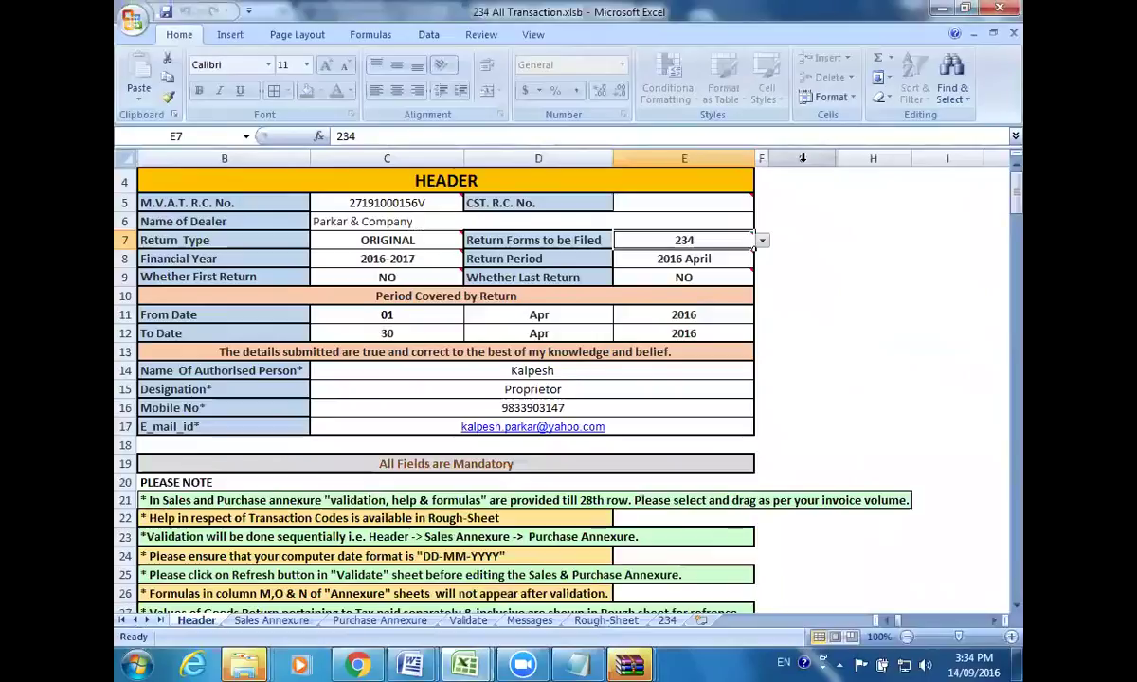
pyautogui.click(469, 621)
pyautogui.click(624, 207)
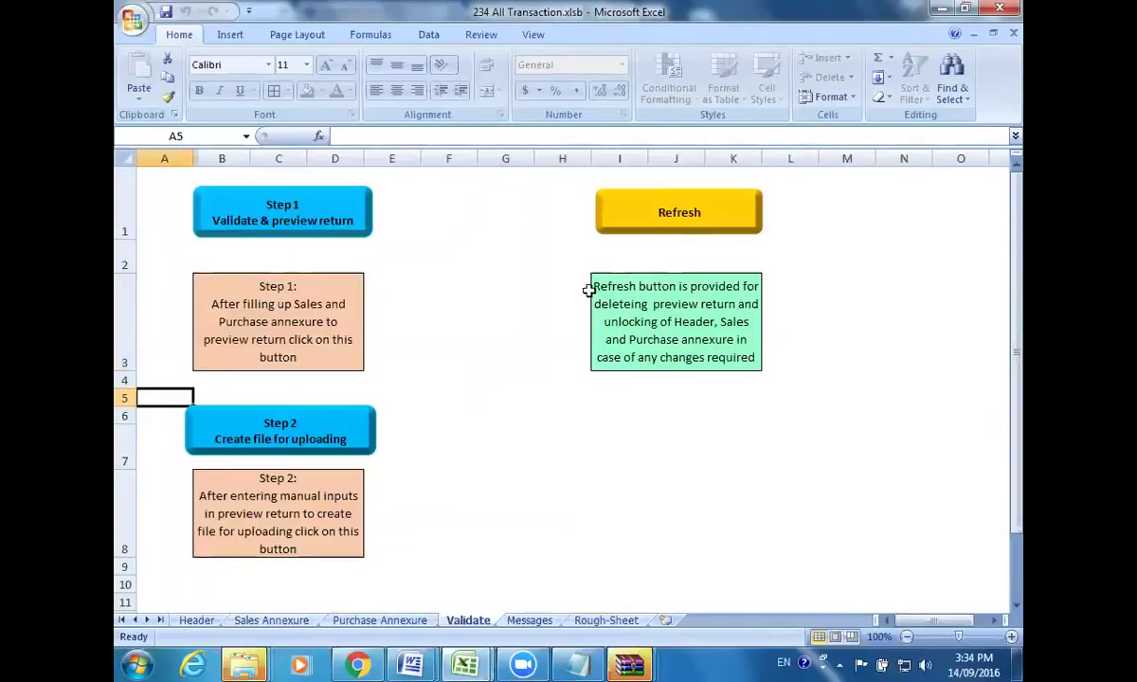
pyautogui.click(966, 11)
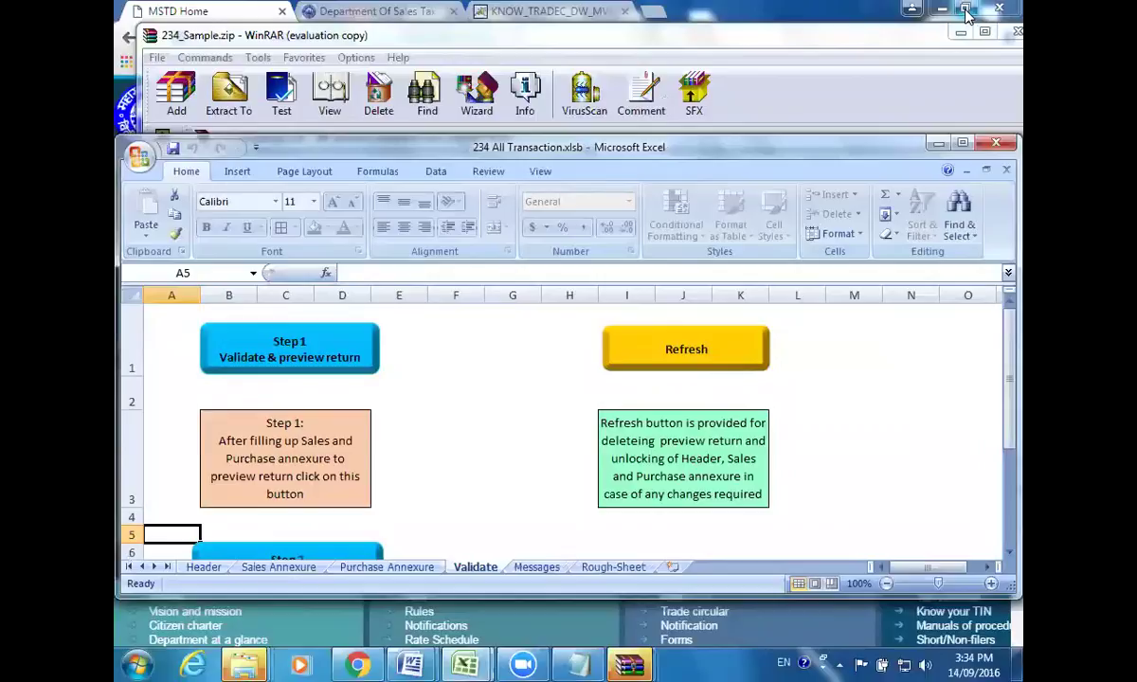
pyautogui.click(966, 11)
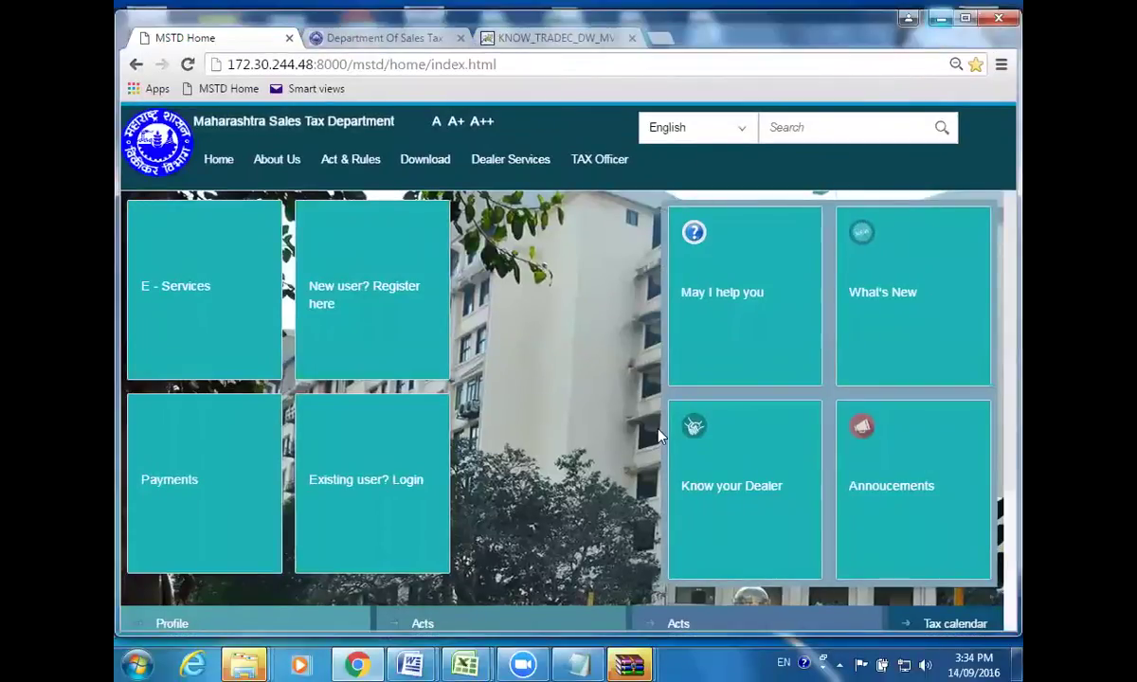
pyautogui.moveTo(464, 666)
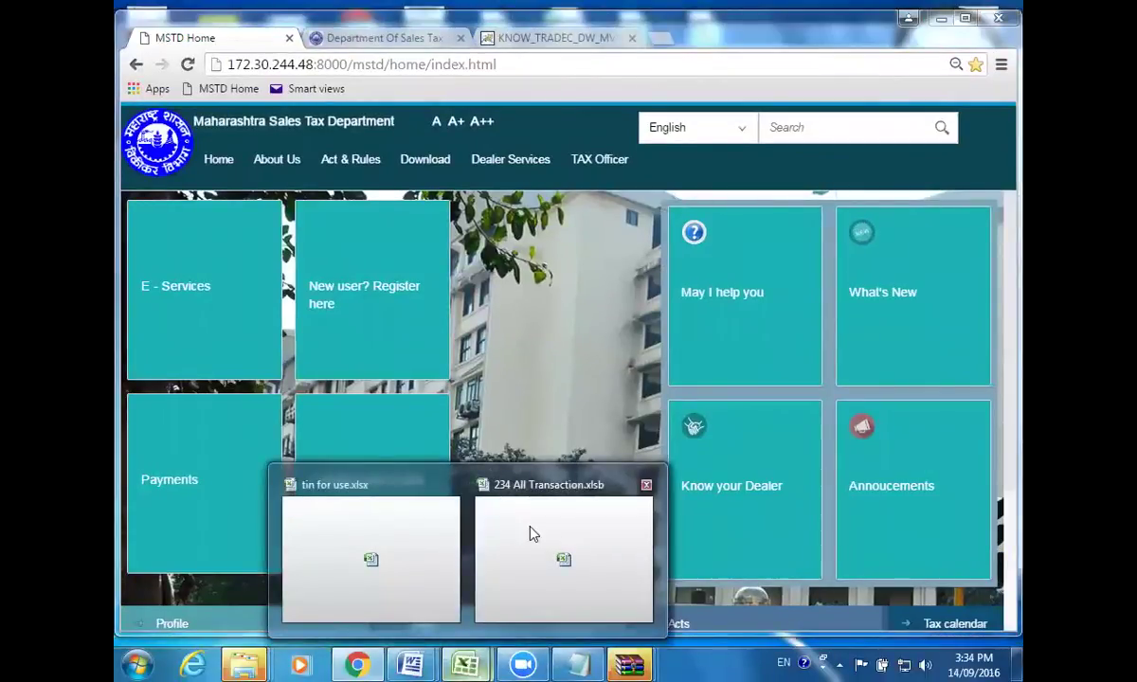
pyautogui.click(536, 527)
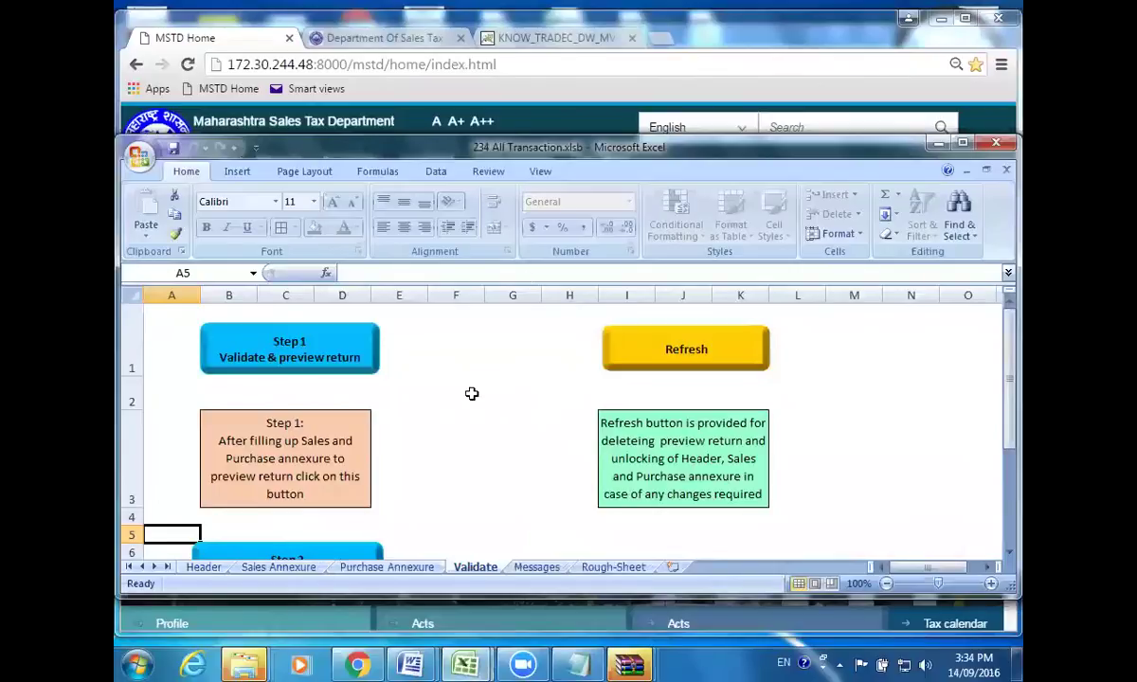
pyautogui.click(964, 18)
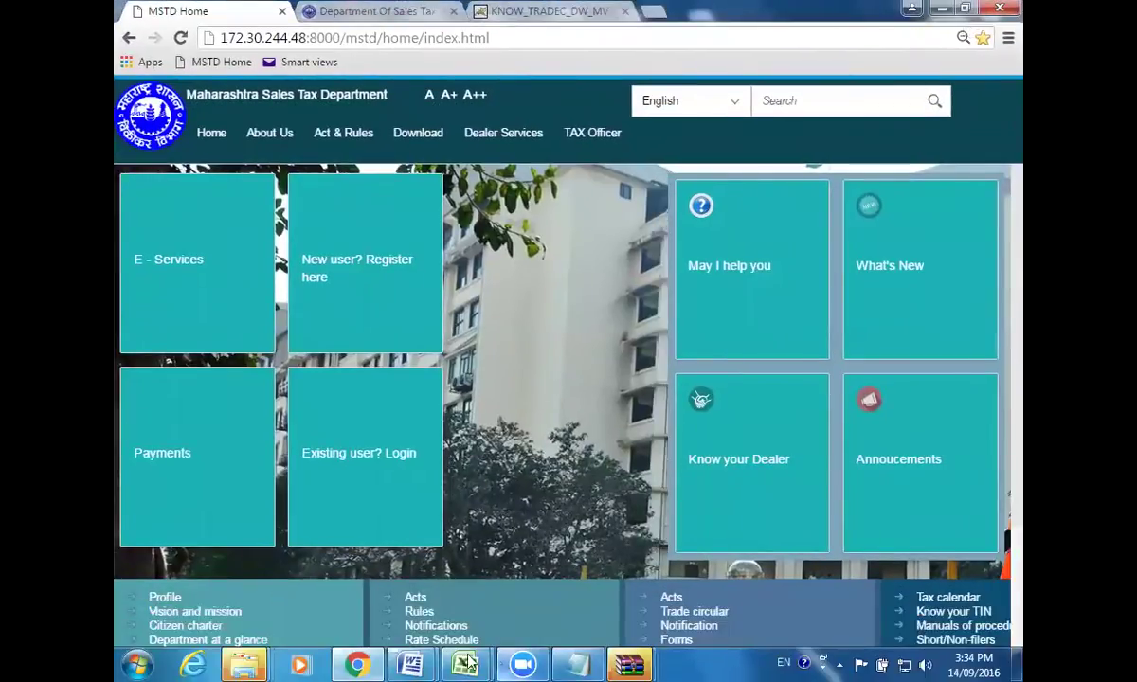
pyautogui.moveTo(466, 663)
pyautogui.click(564, 538)
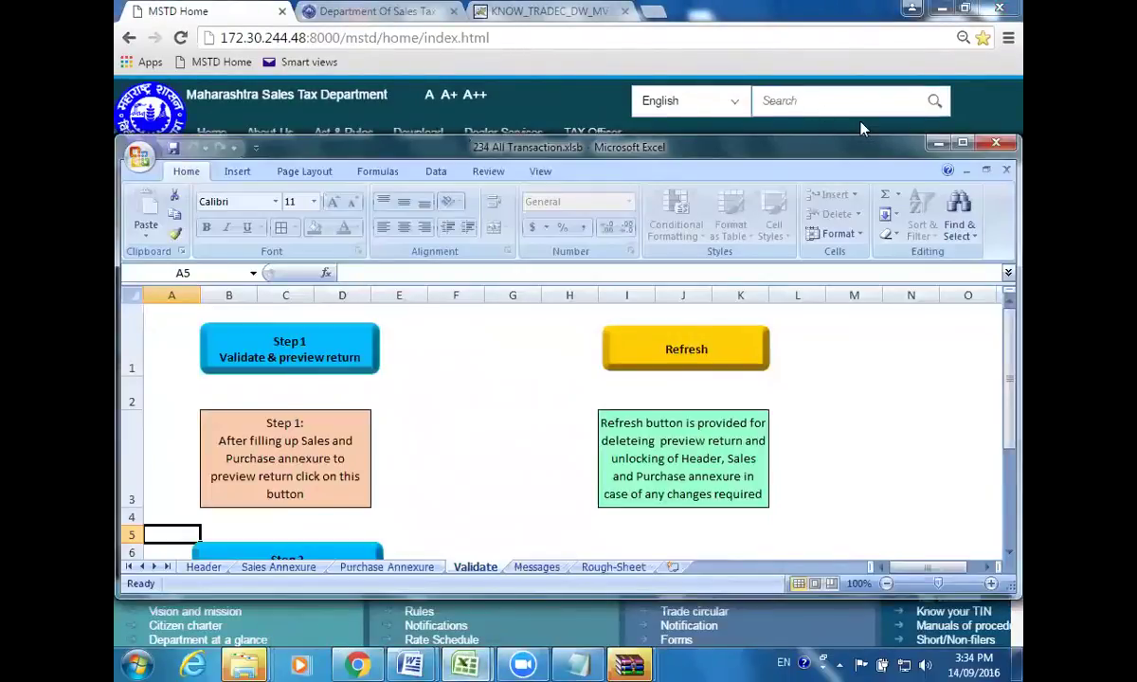
pyautogui.doubleClick(796, 147)
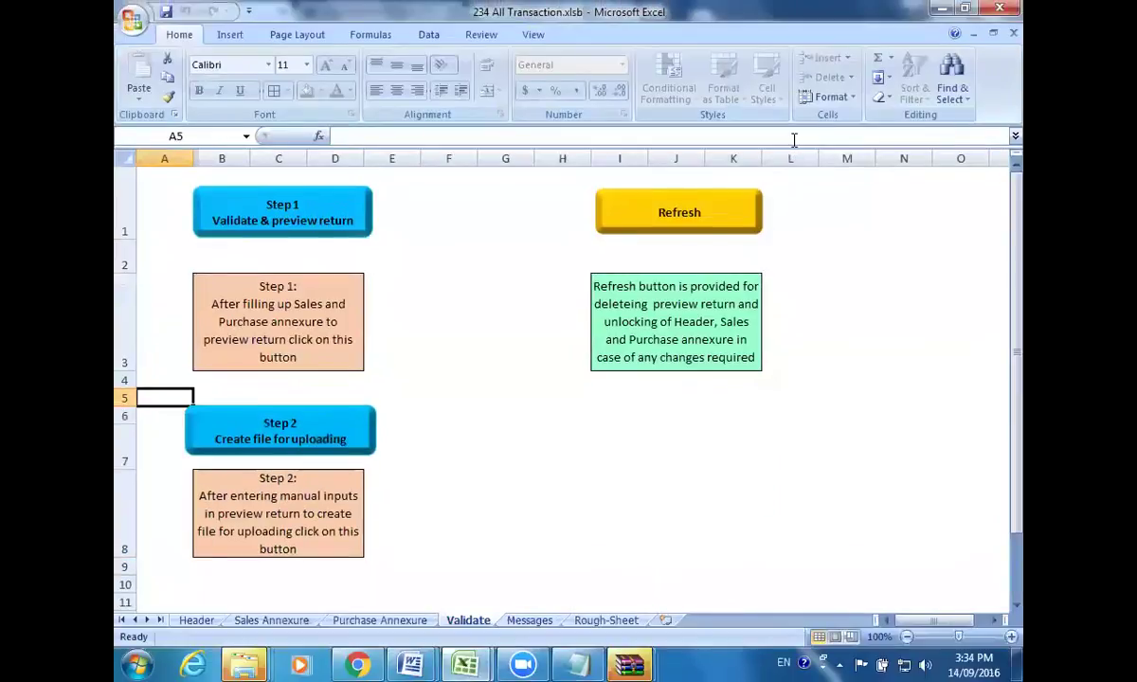
# Step: Review the transaction entries, return form numbers and transaction codes in the Sales Annexure, and look at the Purchase Annexure
pyautogui.click(269, 621)
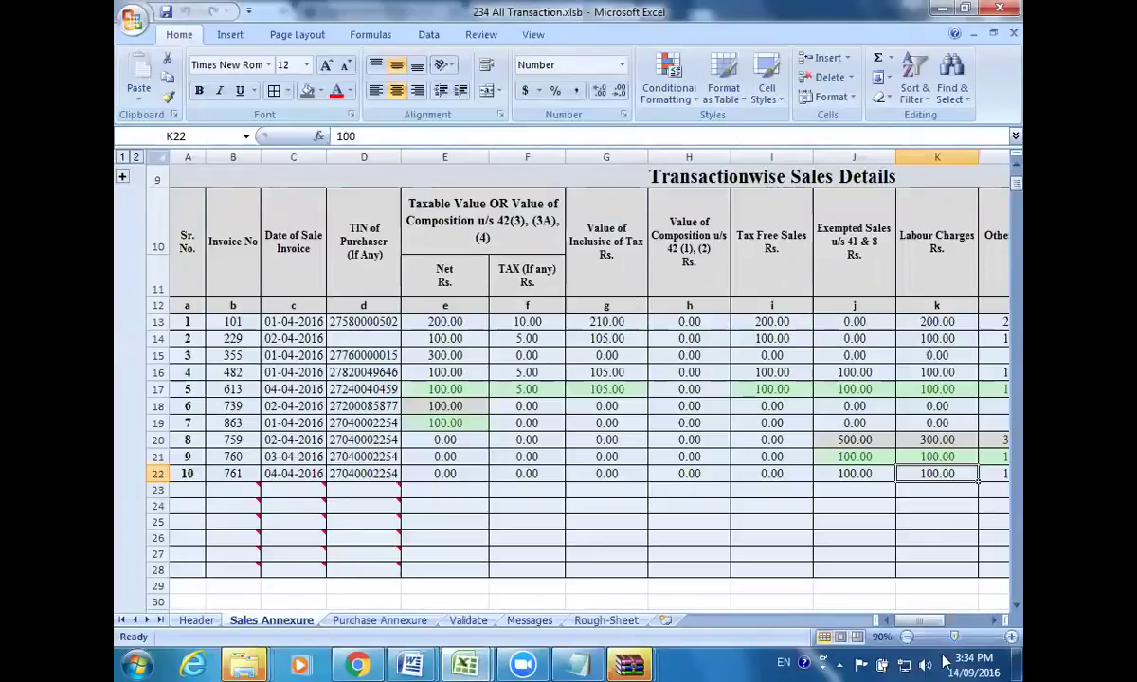
pyautogui.moveTo(906, 631); pyautogui.dragTo(931, 623)
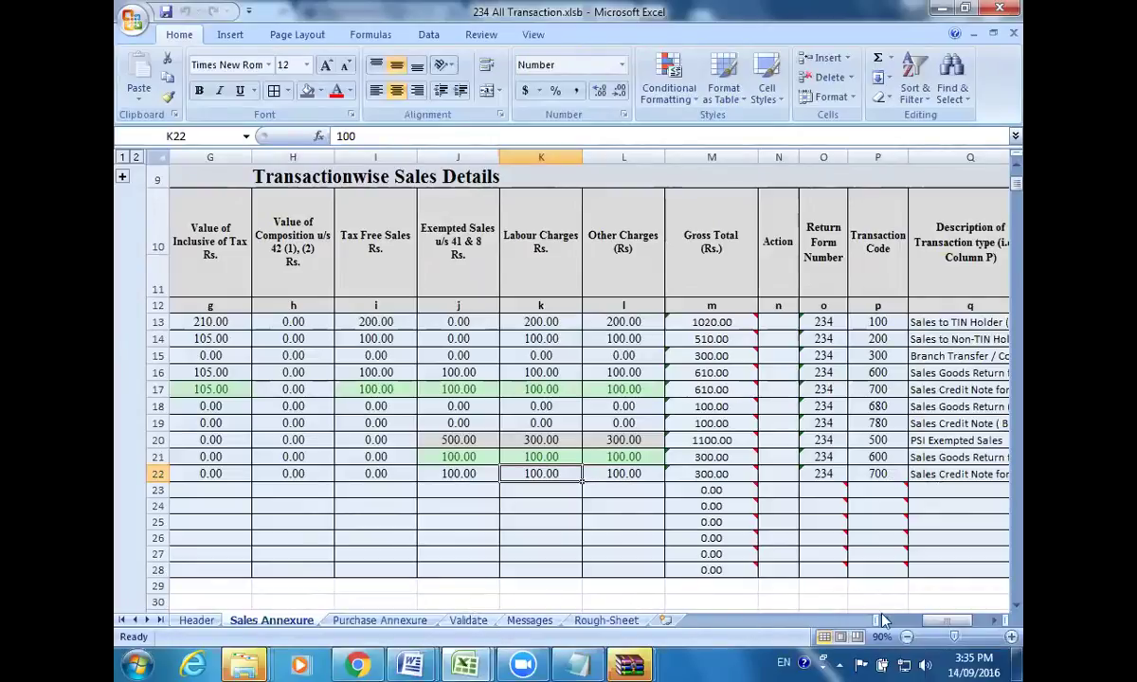
pyautogui.moveTo(948, 620); pyautogui.dragTo(918, 624)
pyautogui.click(413, 624)
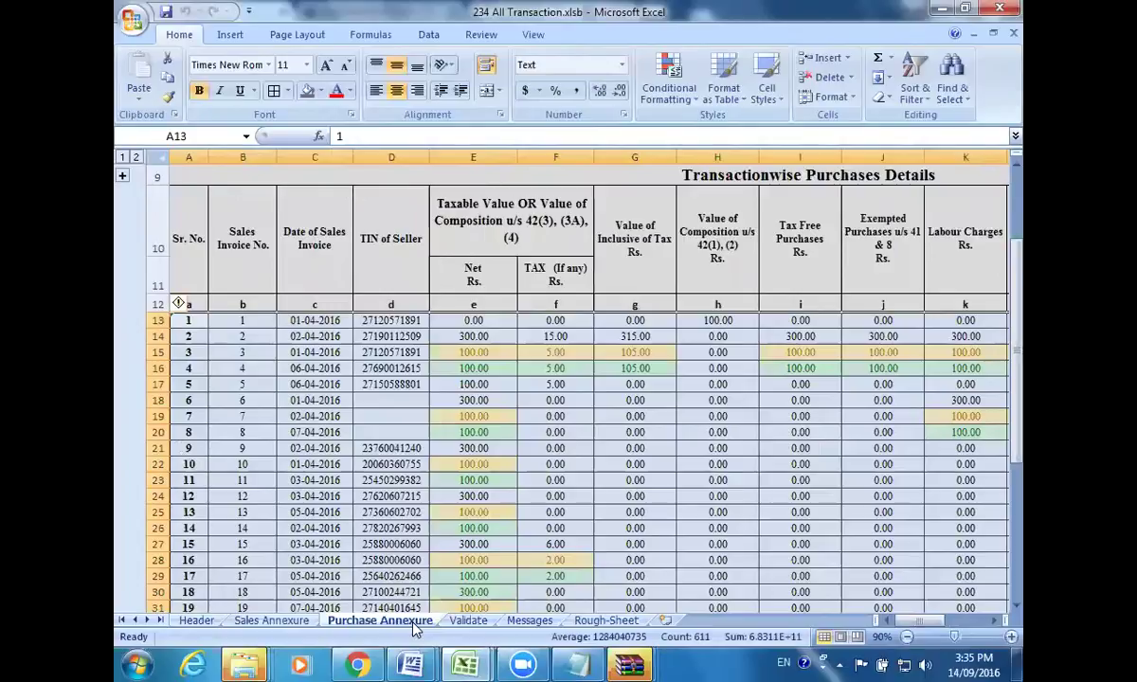
# Step: Validate the annexures and generate the preview return from the Validate sheet, dismissing the resulting message
pyautogui.click(468, 621)
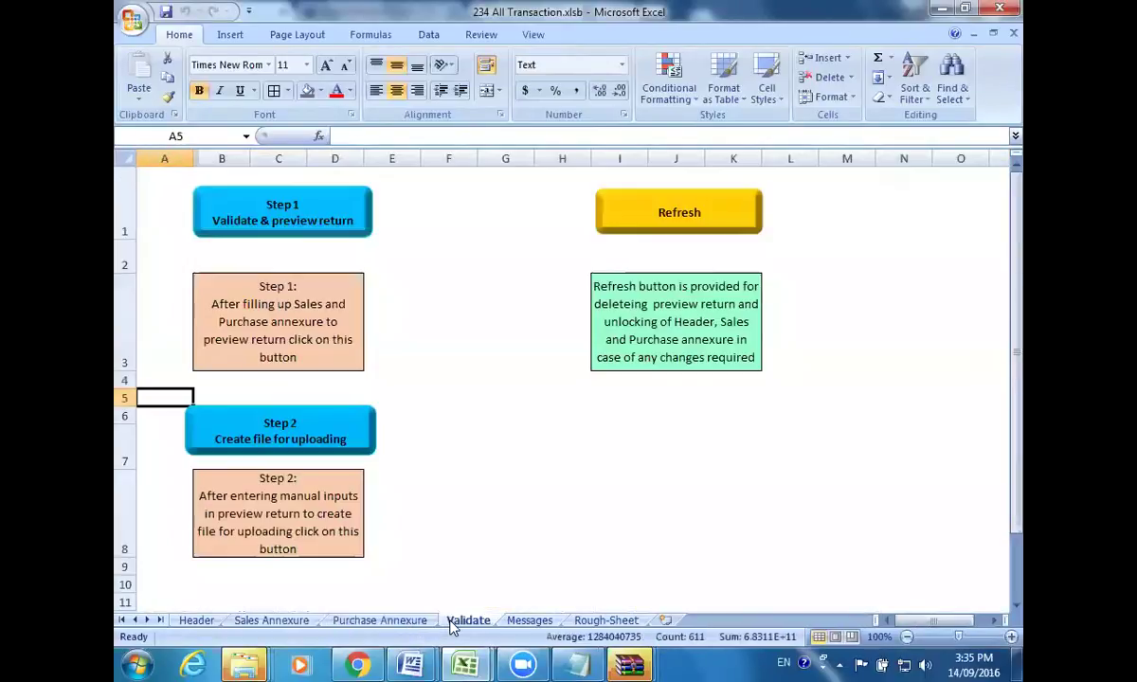
pyautogui.click(315, 220)
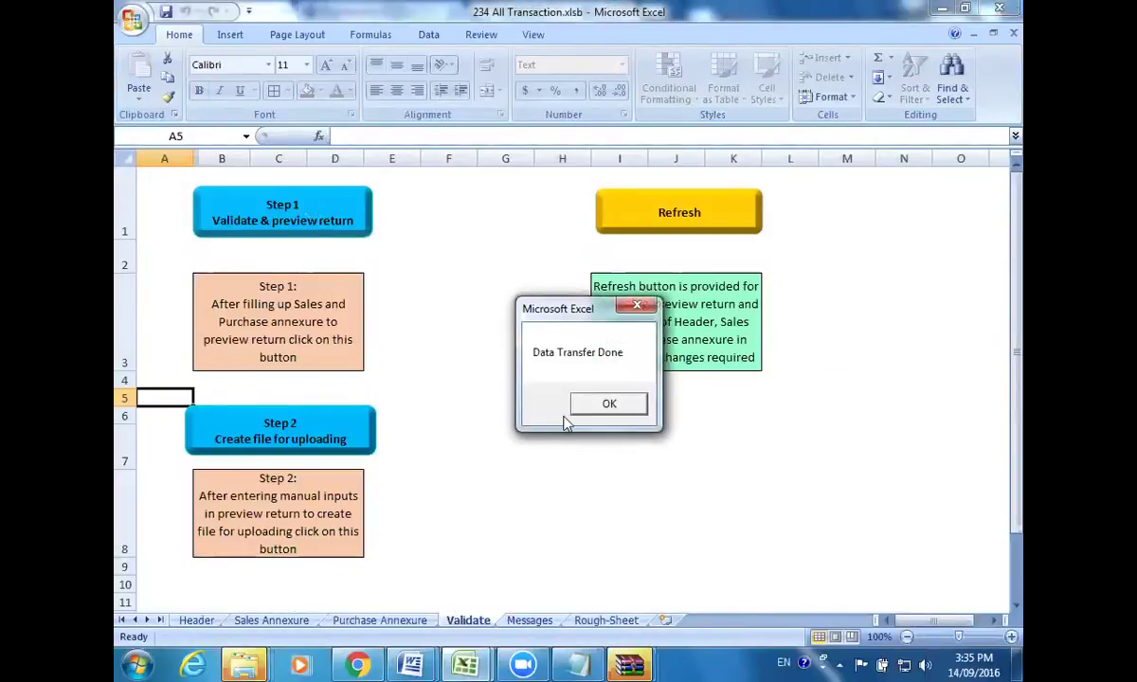
pyautogui.click(575, 406)
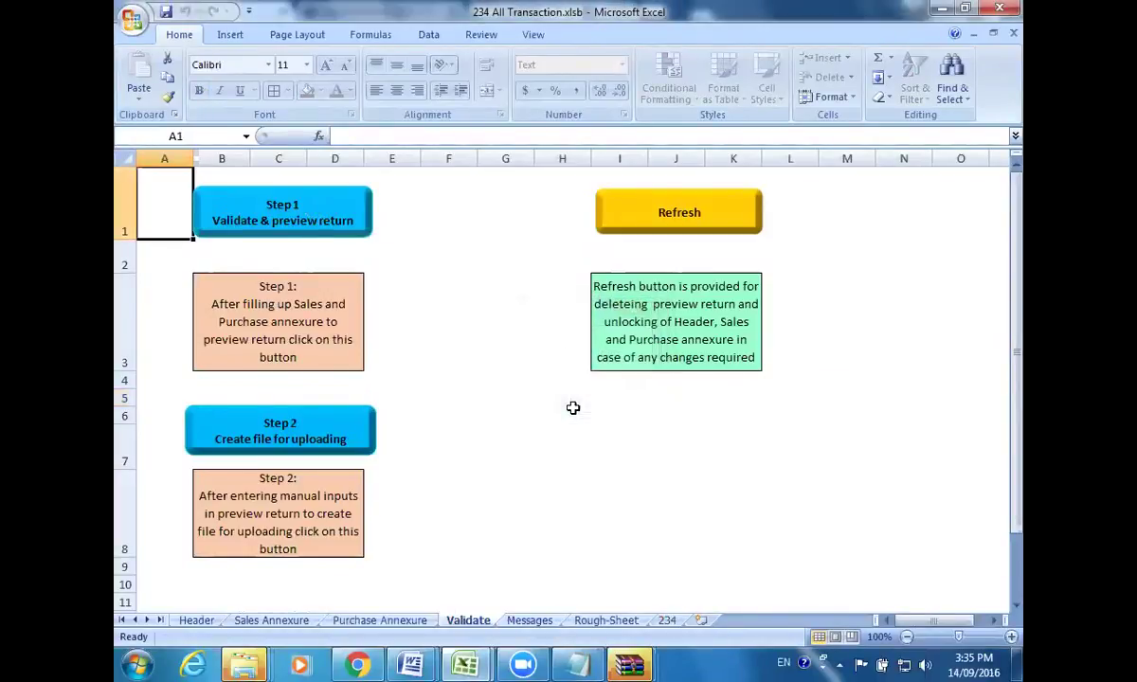
# Step: Compare the turnover entries in I50 and I51 of the 234 return's section 7 with the 234 sales goods return values in Rough-Sheet
pyautogui.click(666, 622)
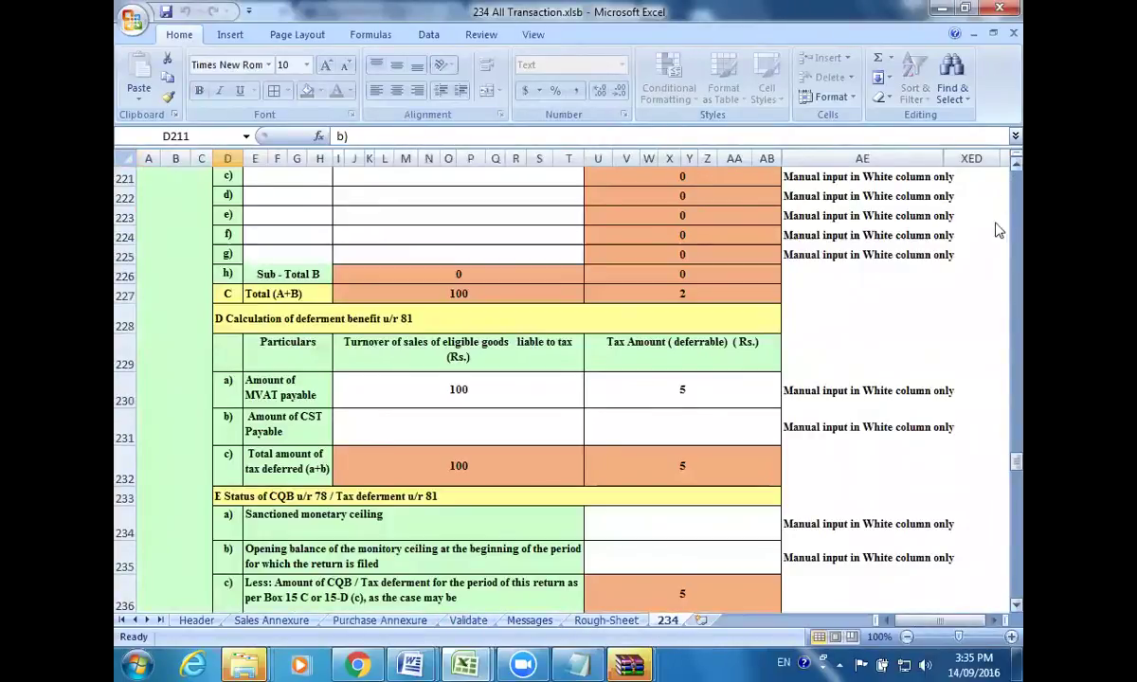
pyautogui.moveTo(1016, 462); pyautogui.dragTo(998, 235)
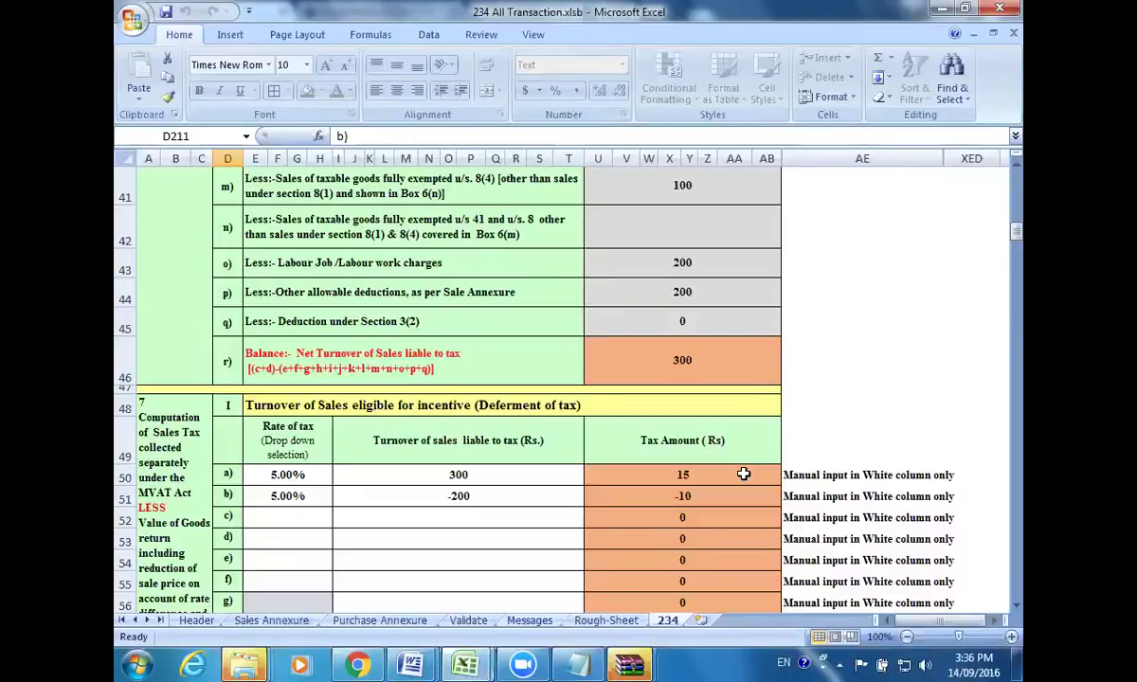
pyautogui.click(607, 621)
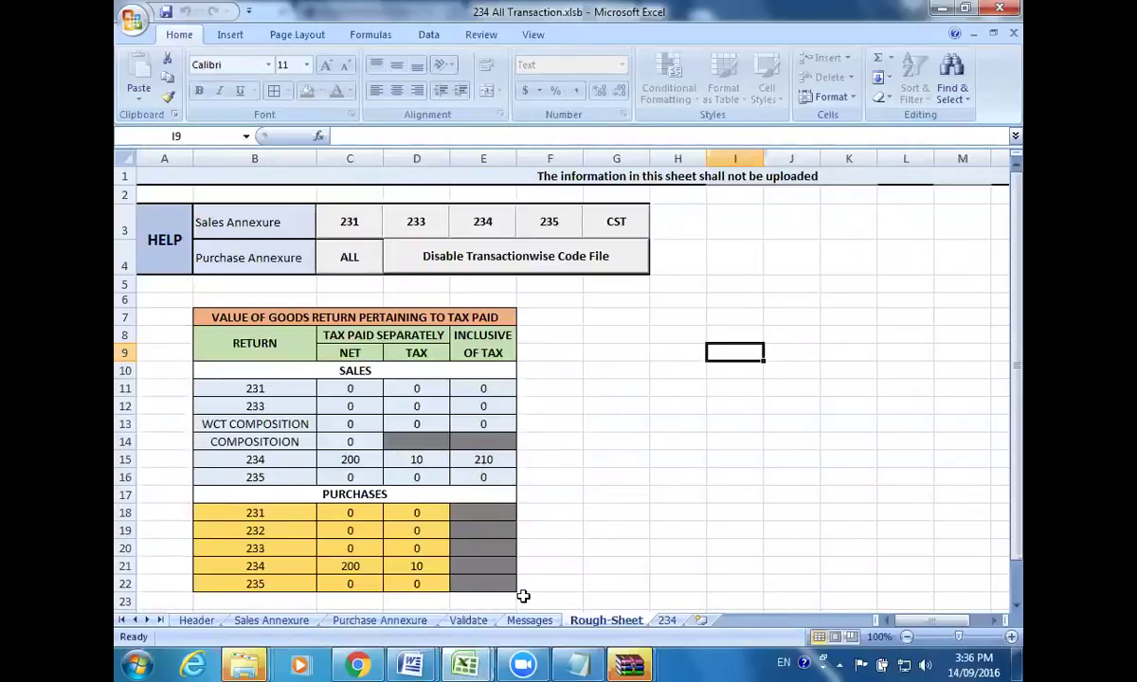
pyautogui.click(667, 621)
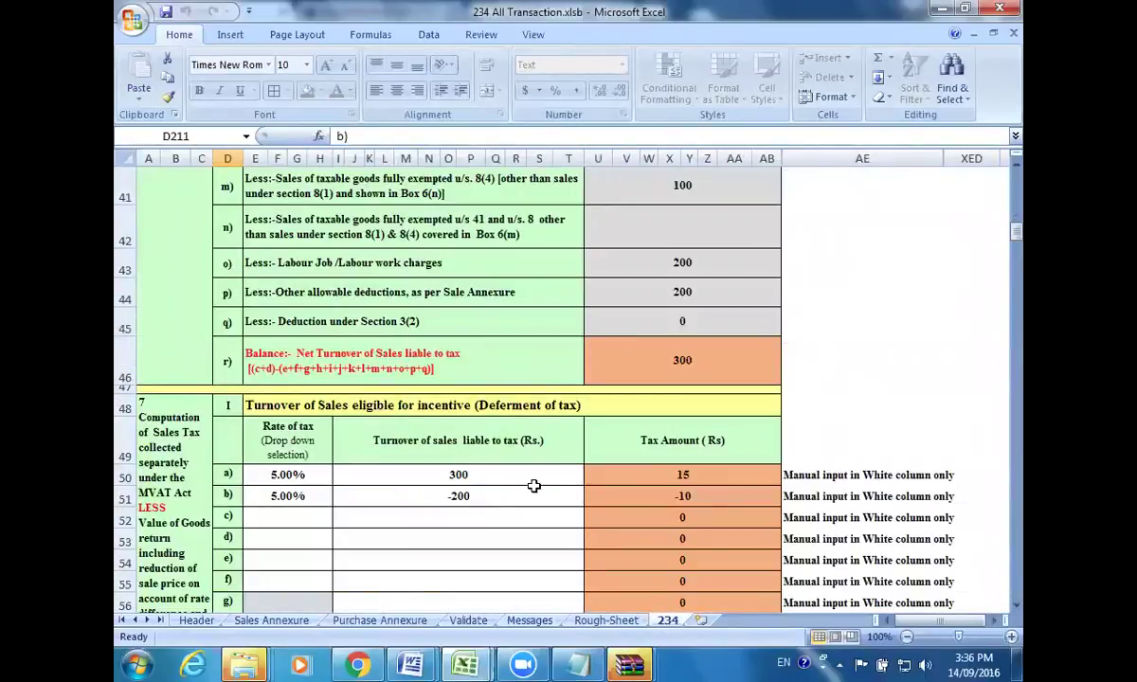
pyautogui.click(485, 474)
pyautogui.click(485, 495)
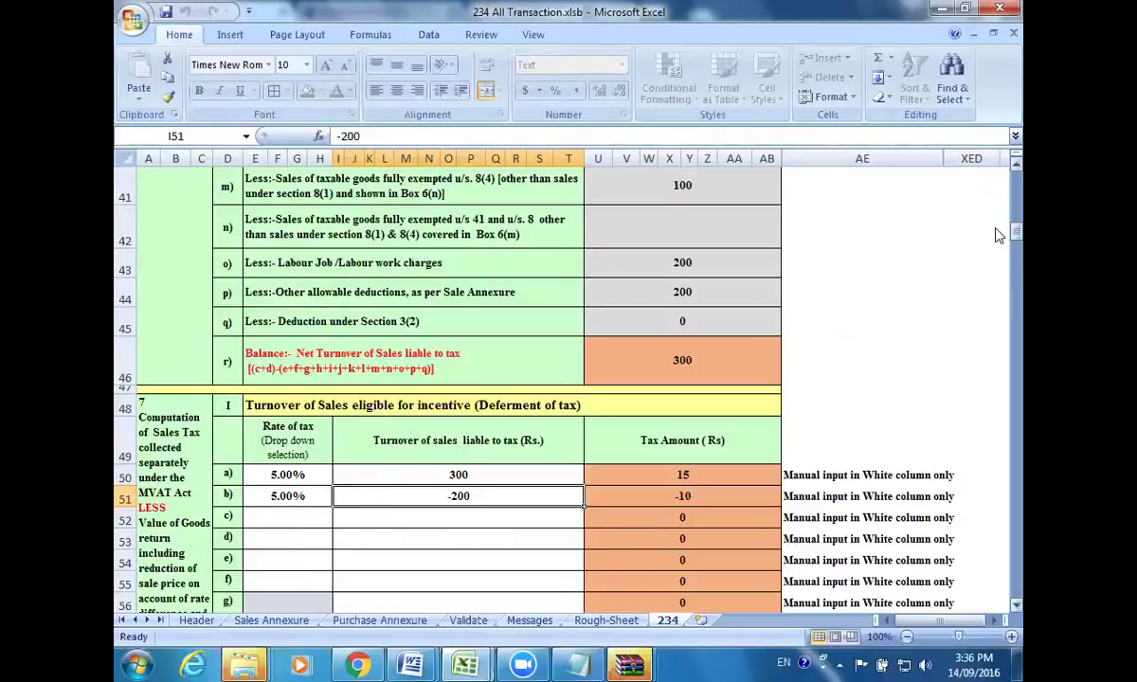
# Step: Compare the turnover entries in the 234 return's section 9 with the tax-inclusive 234 sales goods return value in Rough-Sheet
pyautogui.moveTo(998, 233); pyautogui.dragTo(1000, 266)
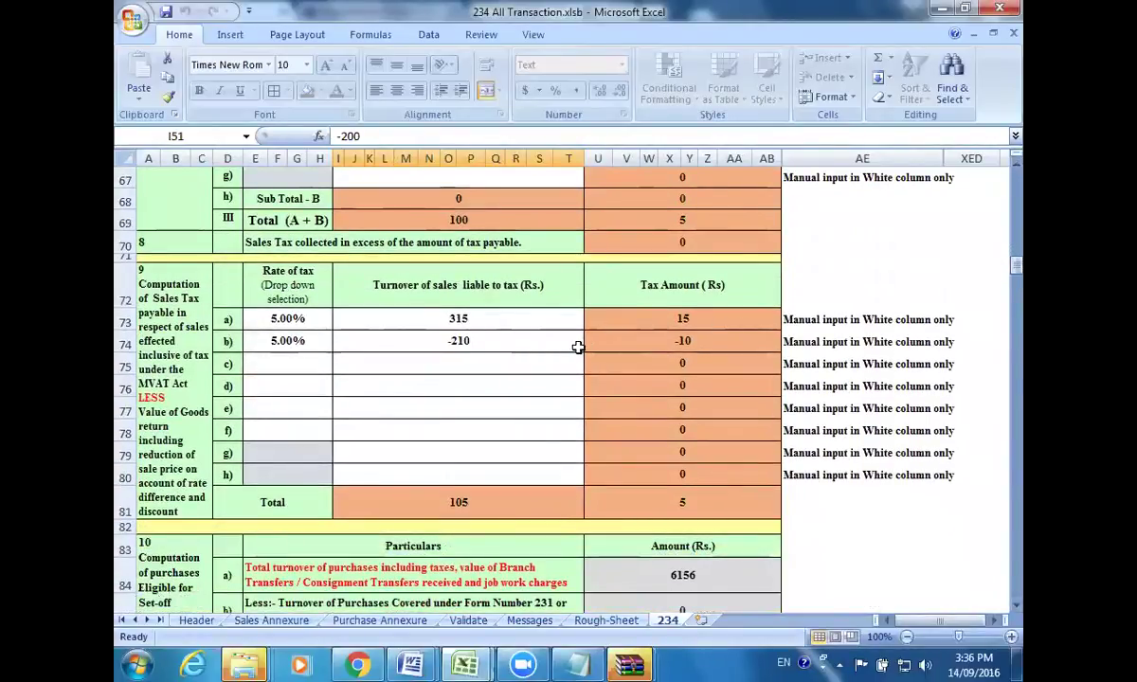
pyautogui.click(599, 621)
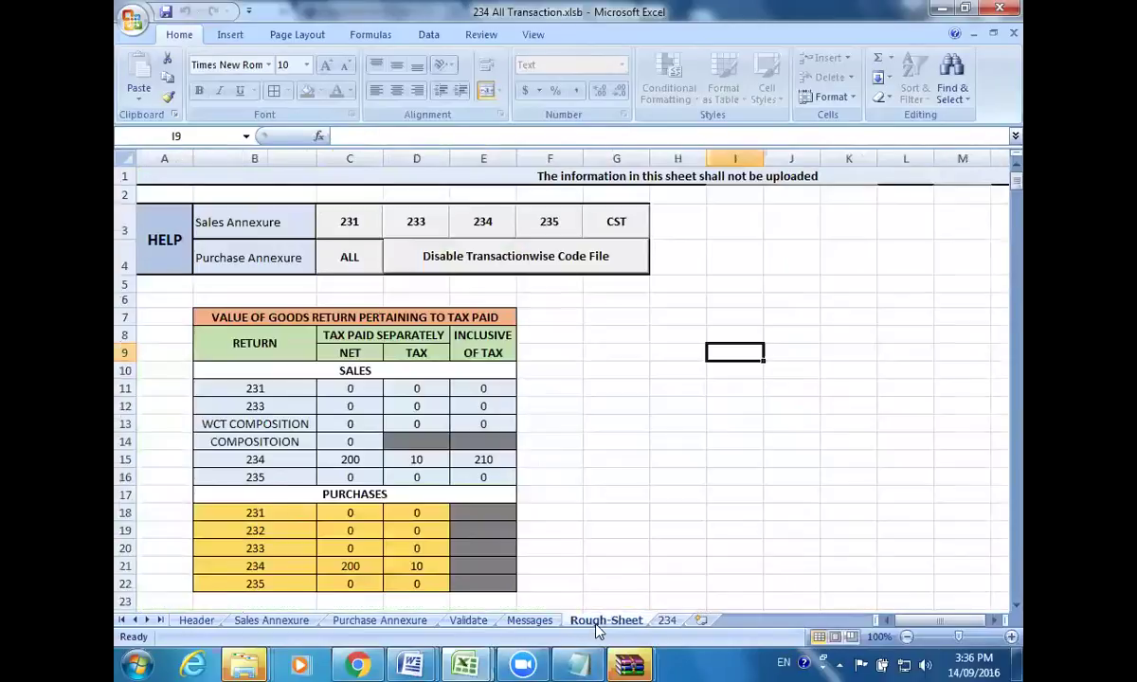
pyautogui.click(488, 460)
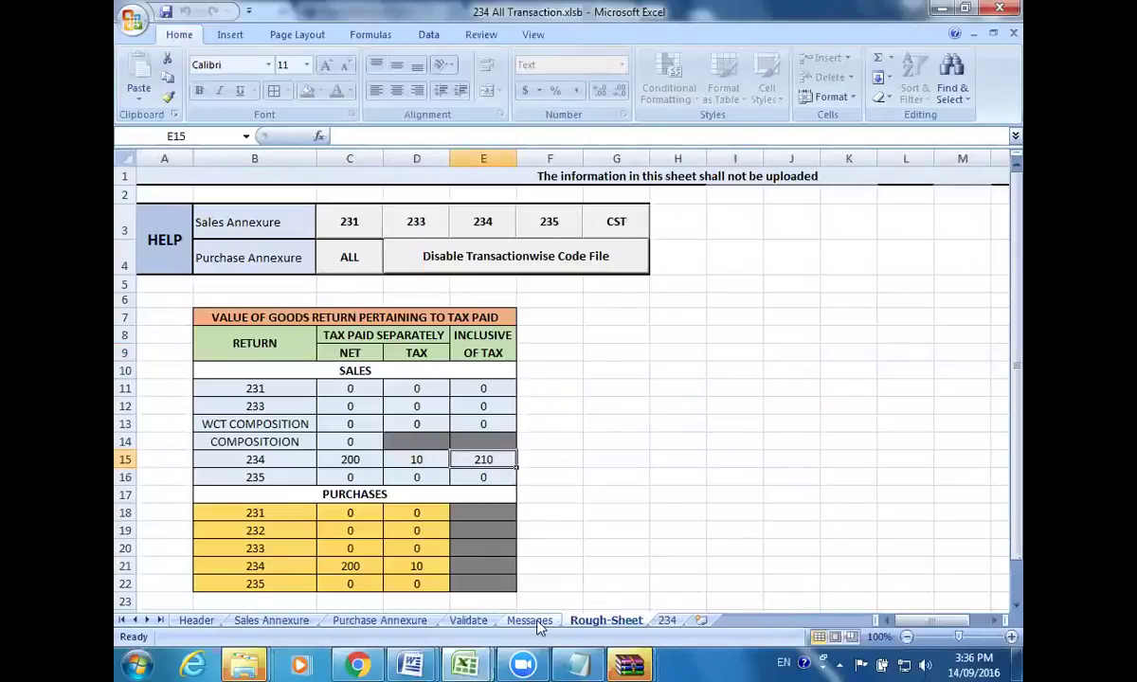
pyautogui.click(661, 621)
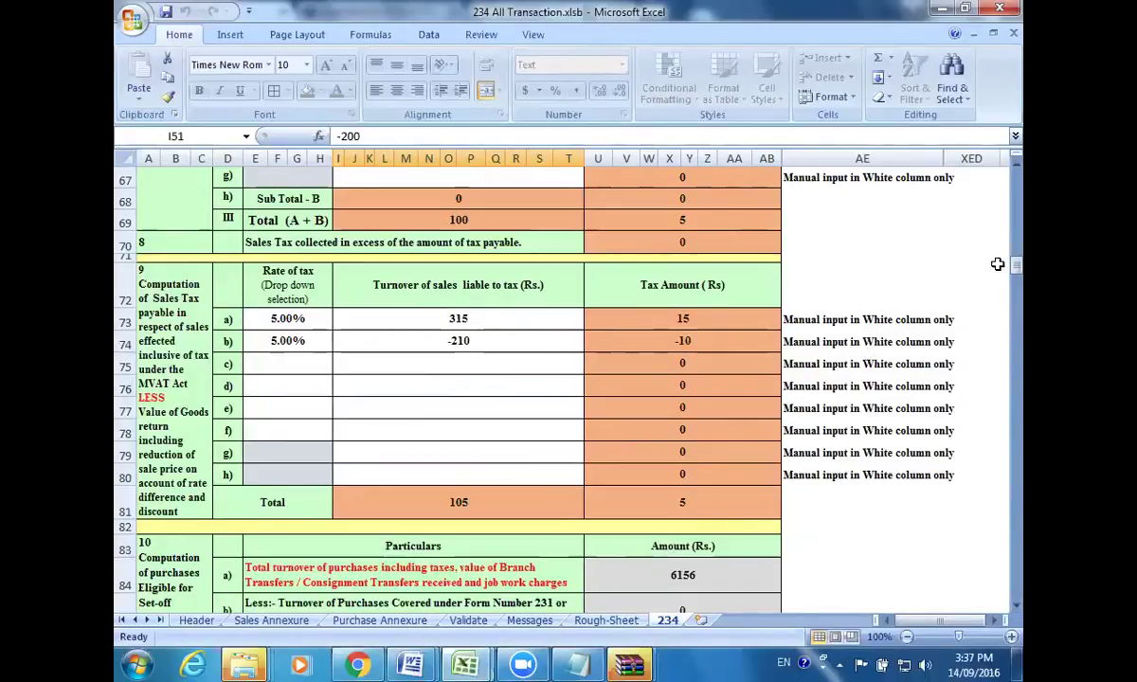
# Step: Inspect the goods return entry in I119 of the 234 return's section 12 and purchase transaction codes 90 and 95 in the Purchase Annexure
pyautogui.moveTo(1015, 266); pyautogui.dragTo(998, 324)
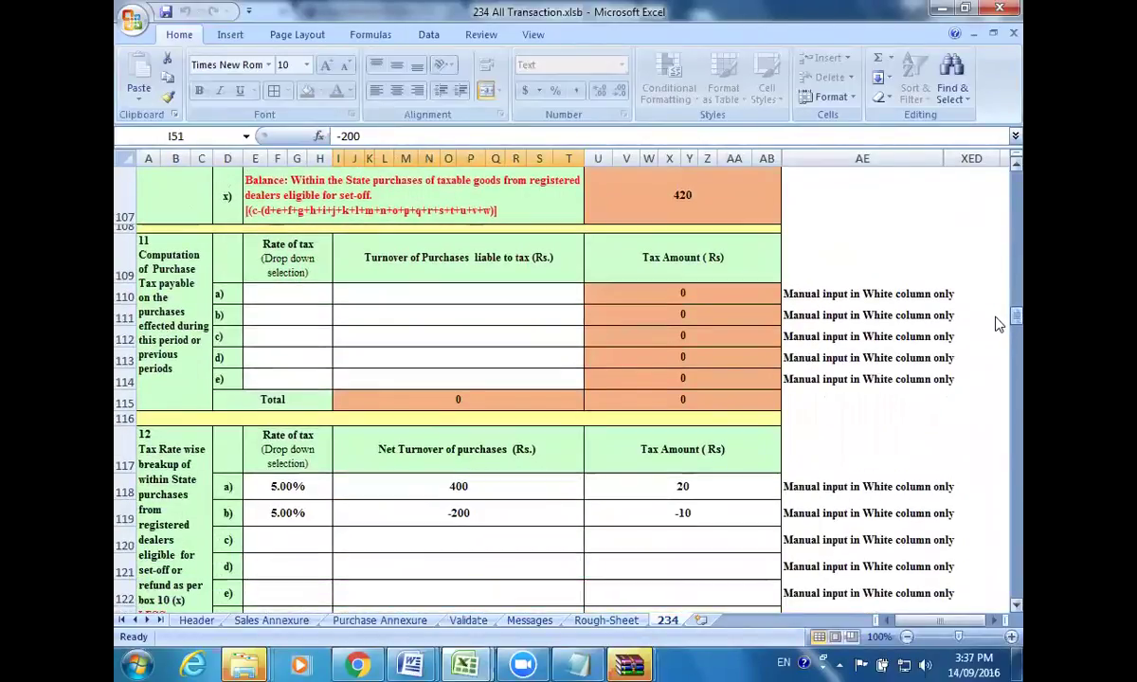
pyautogui.click(532, 514)
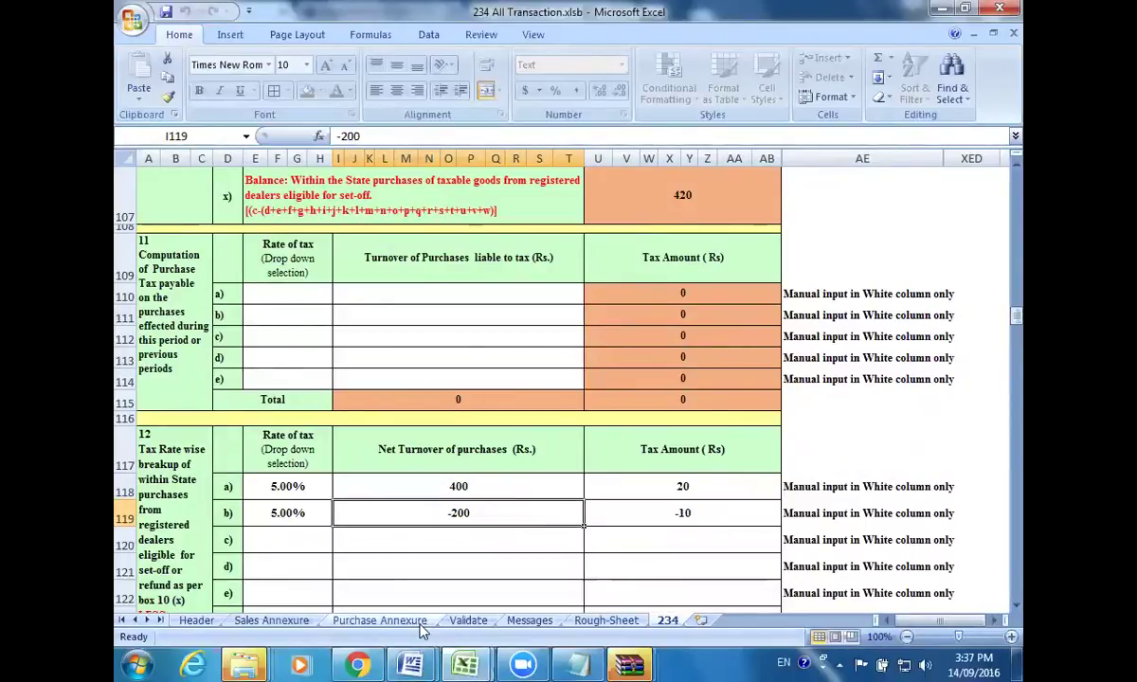
pyautogui.click(380, 620)
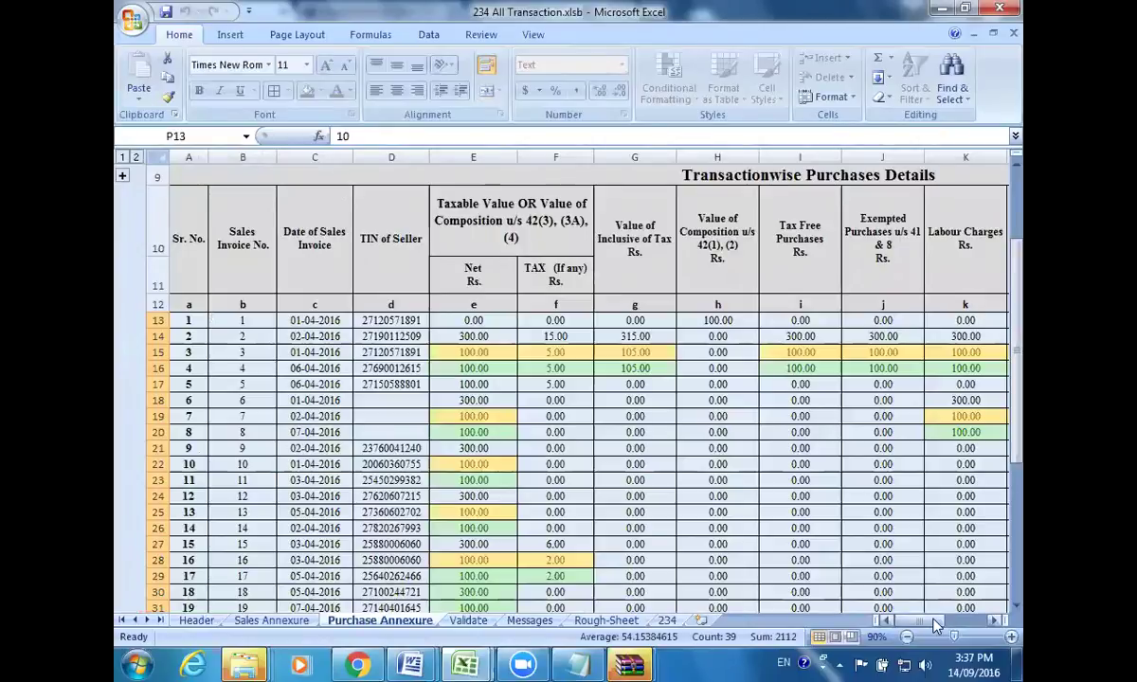
pyautogui.moveTo(939, 622); pyautogui.dragTo(957, 625)
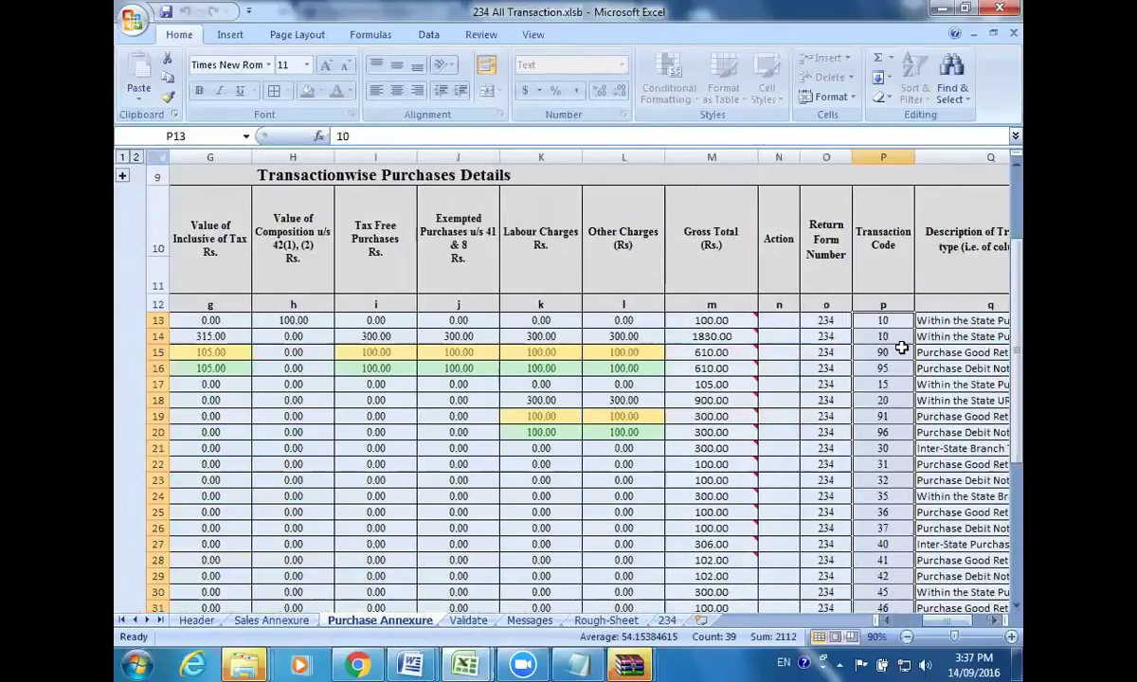
pyautogui.click(900, 351)
pyautogui.click(894, 367)
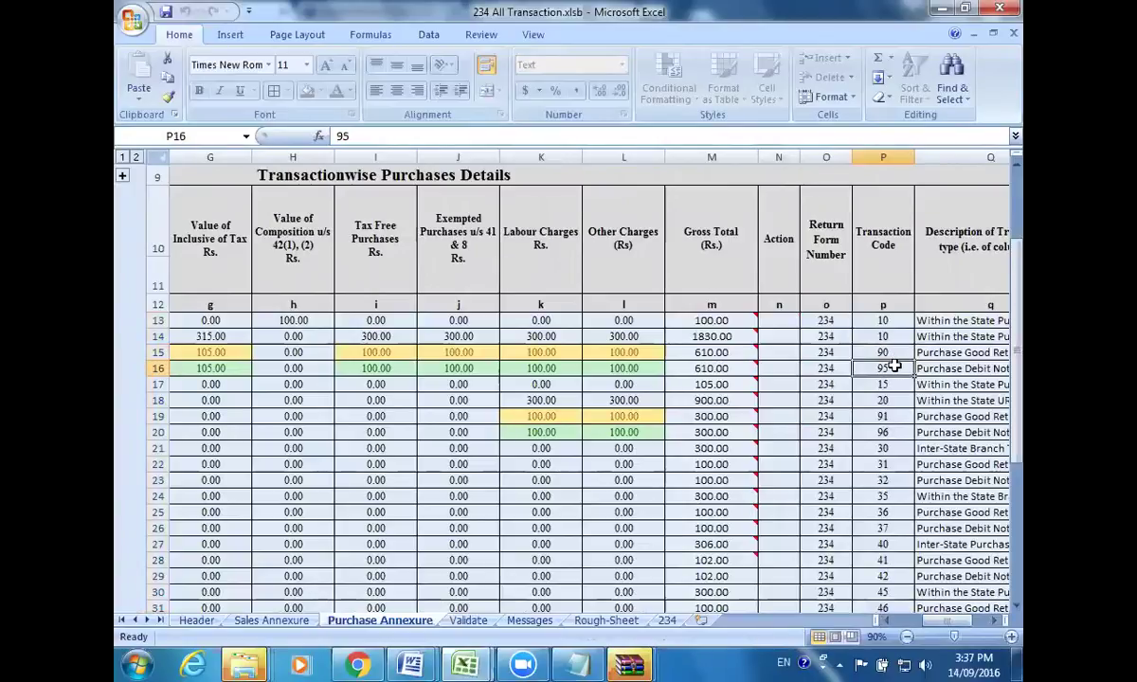
pyautogui.moveTo(943, 625); pyautogui.dragTo(927, 625)
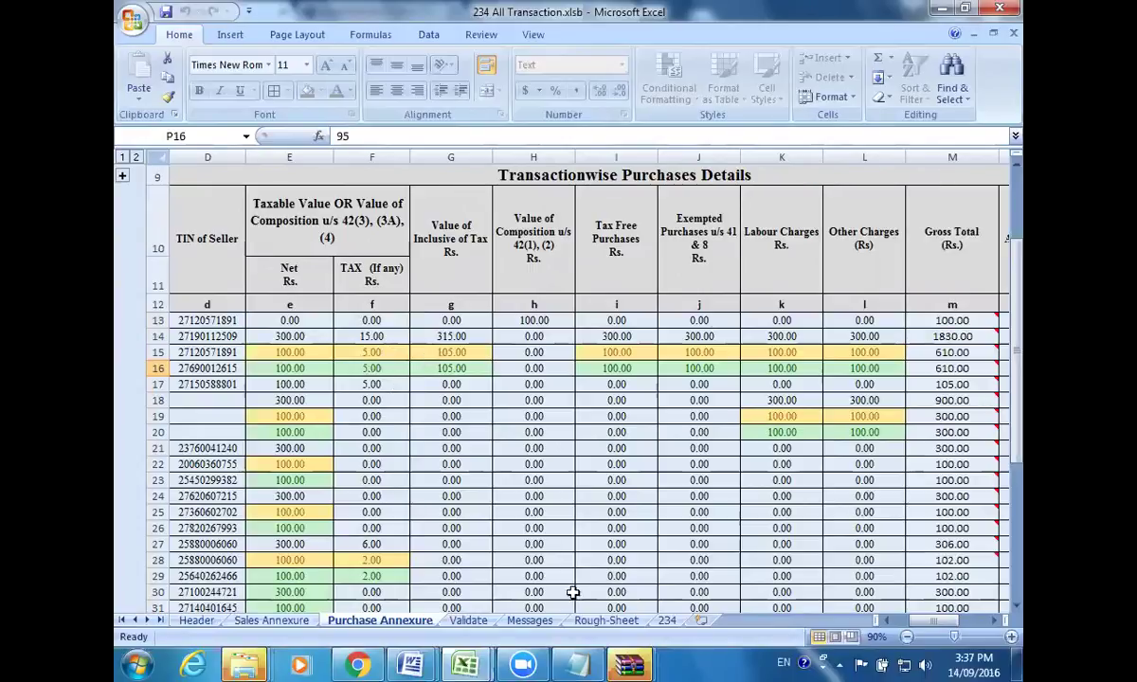
# Step: Examine the tax rate, net purchase turnover and tax amount entries in rows 118 and 119 of the 234 return's section 12
pyautogui.click(666, 621)
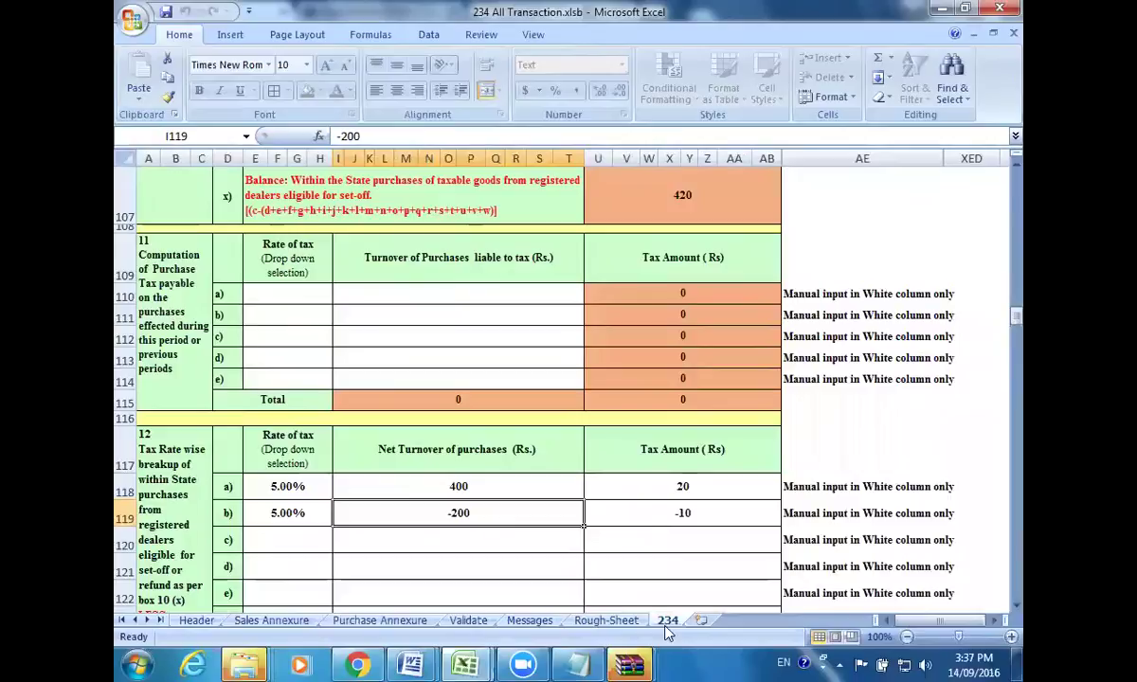
pyautogui.click(494, 488)
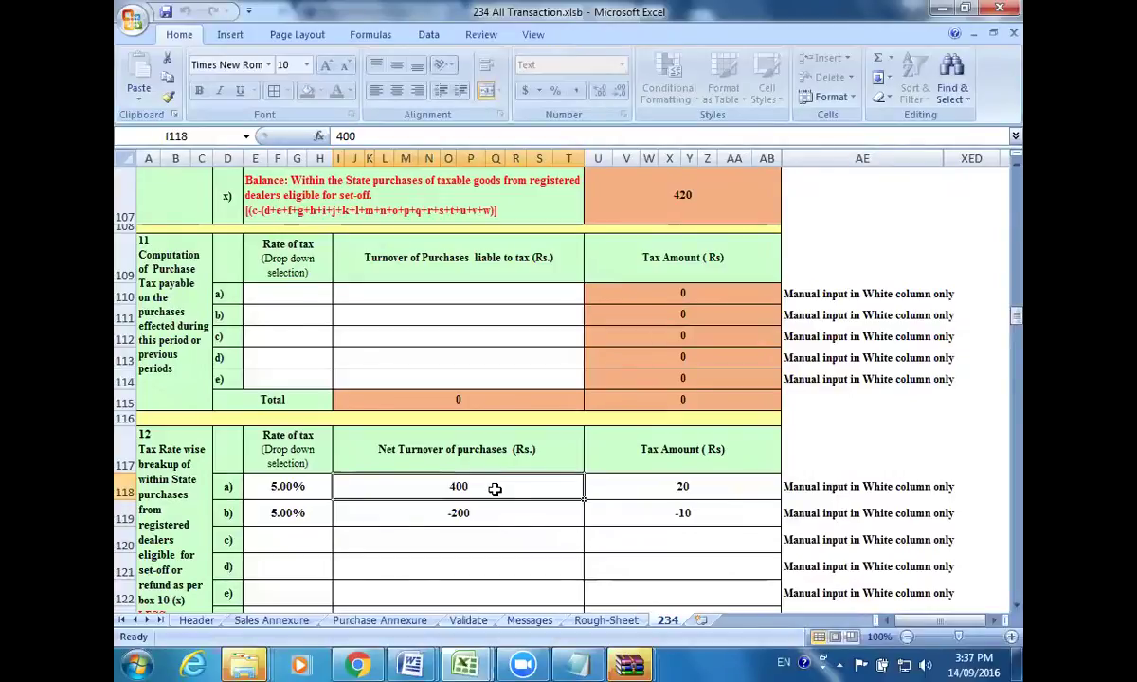
pyautogui.click(493, 519)
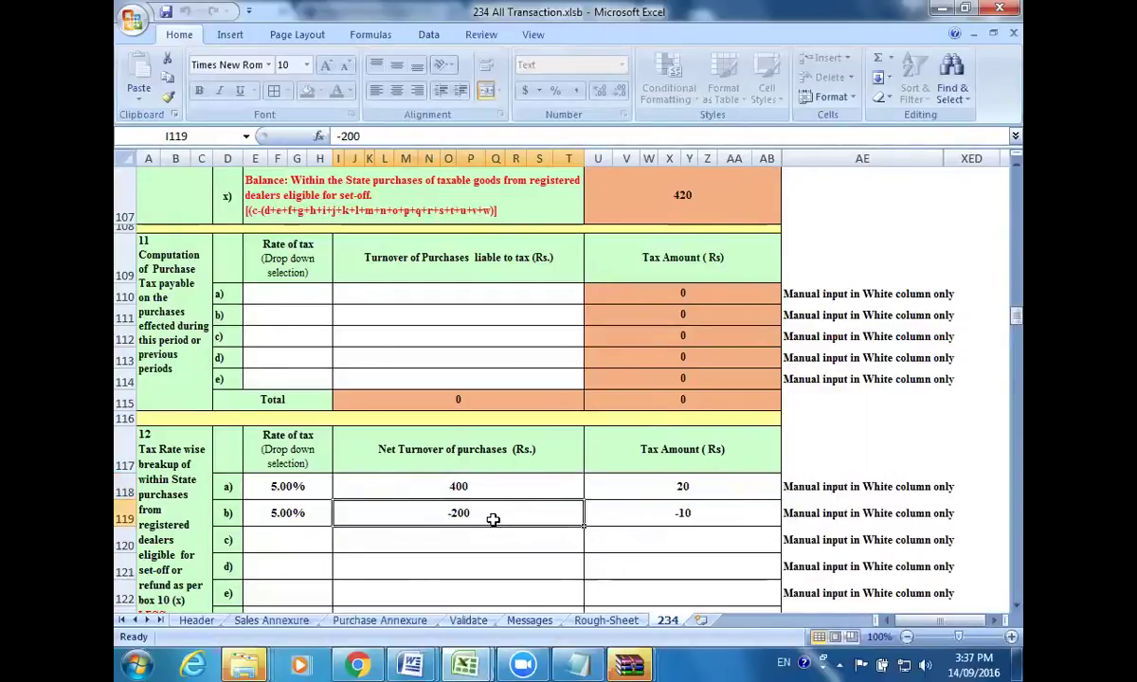
pyautogui.click(302, 516)
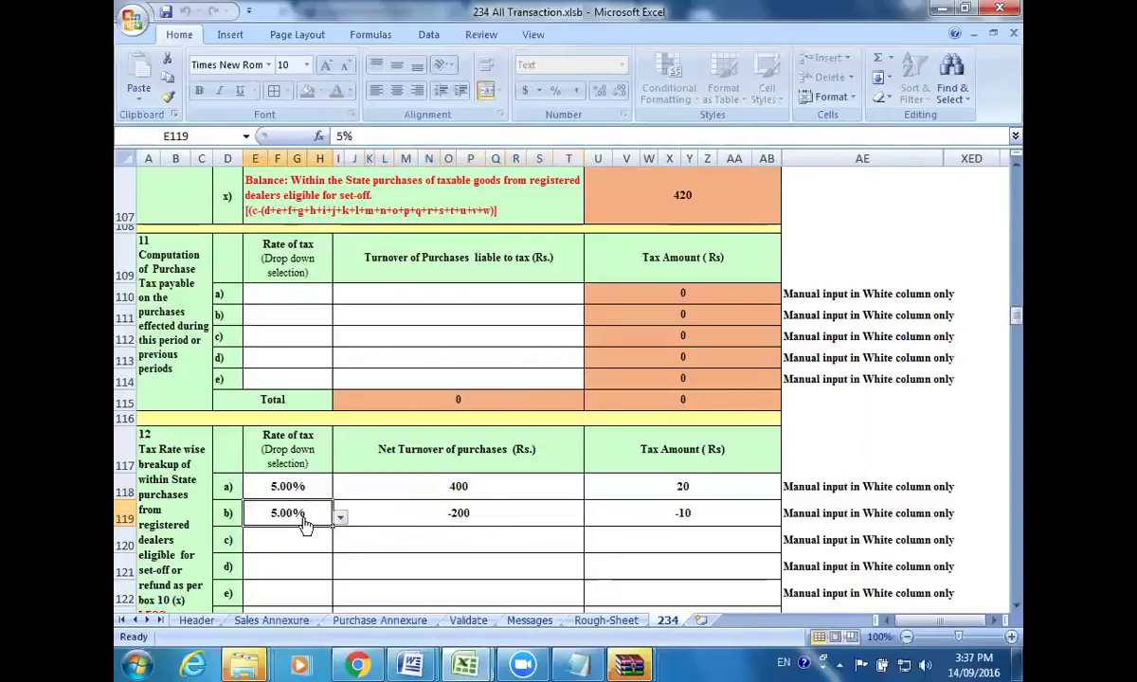
pyautogui.click(491, 510)
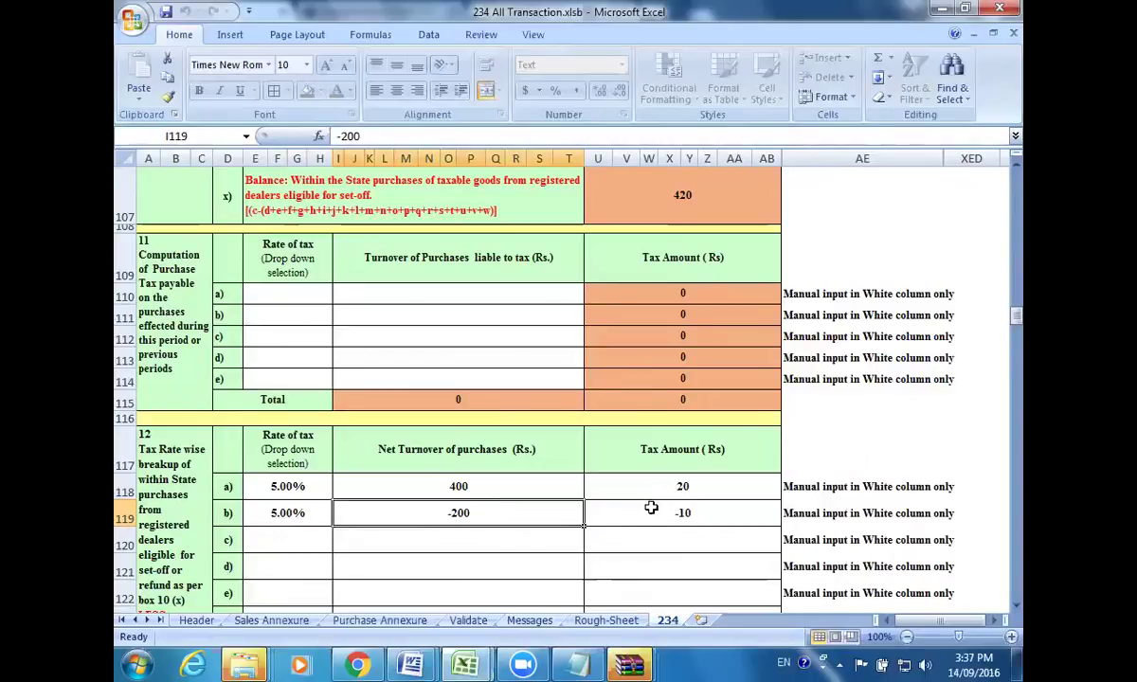
pyautogui.click(647, 516)
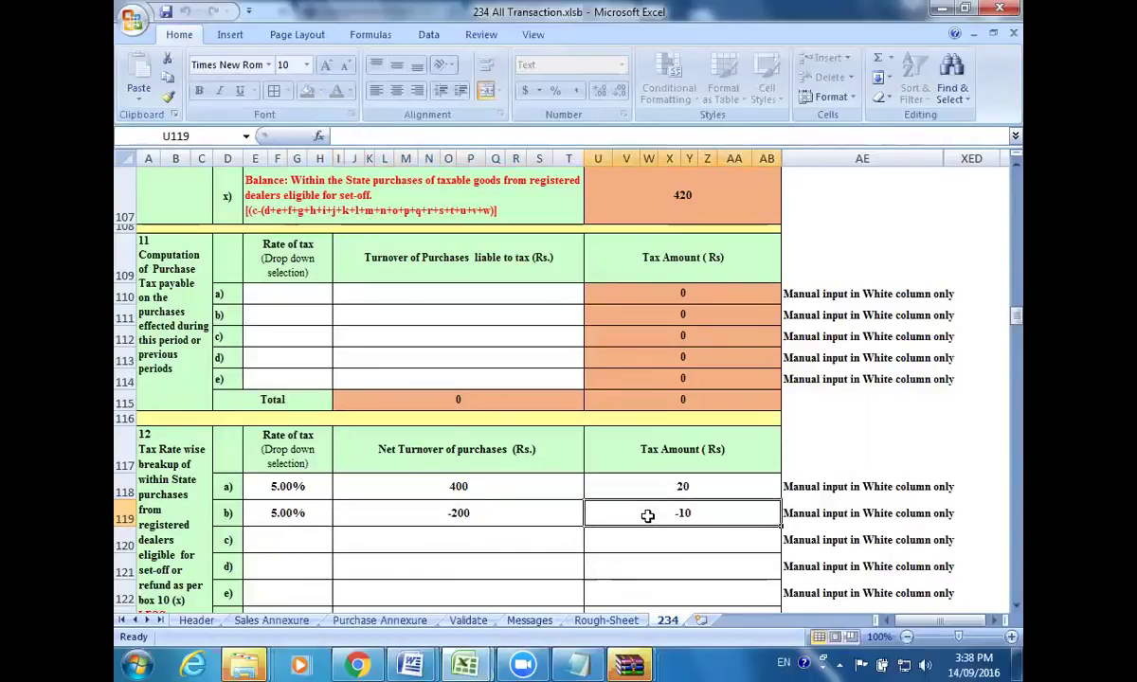
pyautogui.click(569, 513)
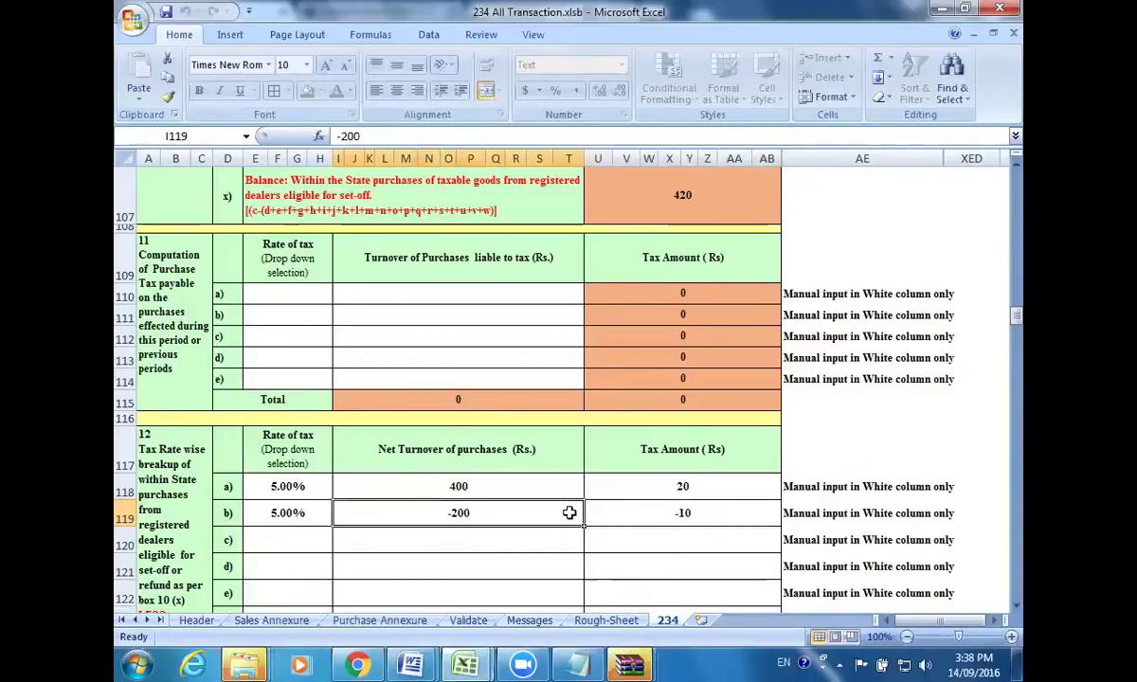
pyautogui.click(637, 523)
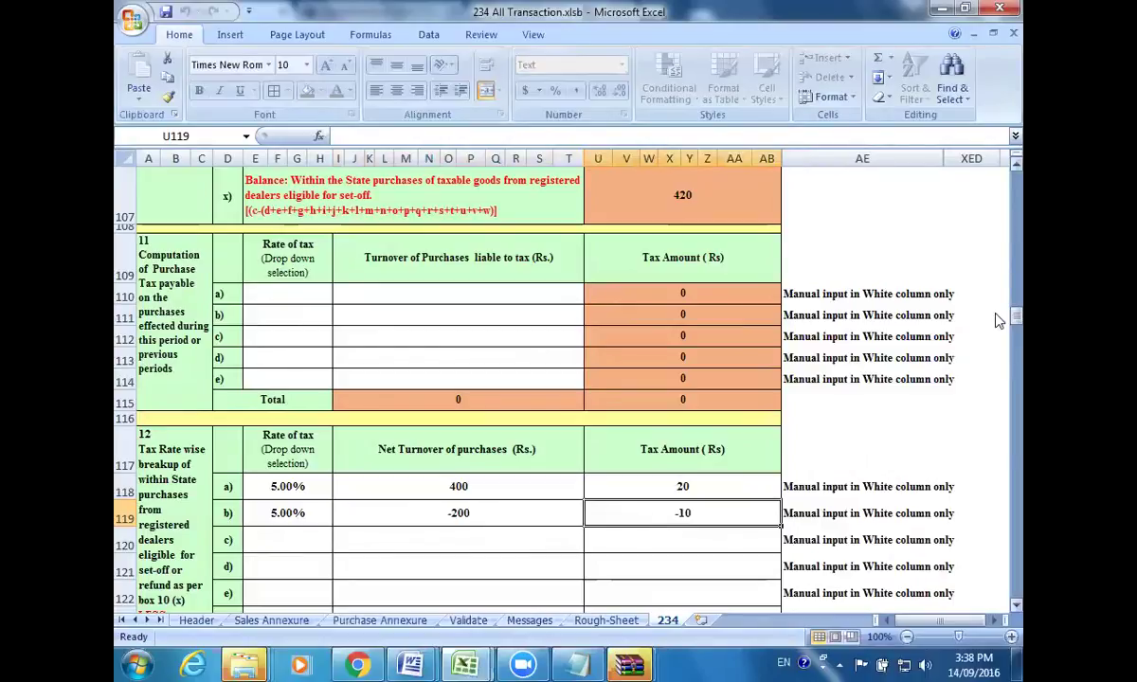
# Step: Look through sections 14 and 15 of the 234 return, and check the Eligibility Certificate and Mode of Incentive entries in section 5
pyautogui.moveTo(998, 322); pyautogui.dragTo(998, 405)
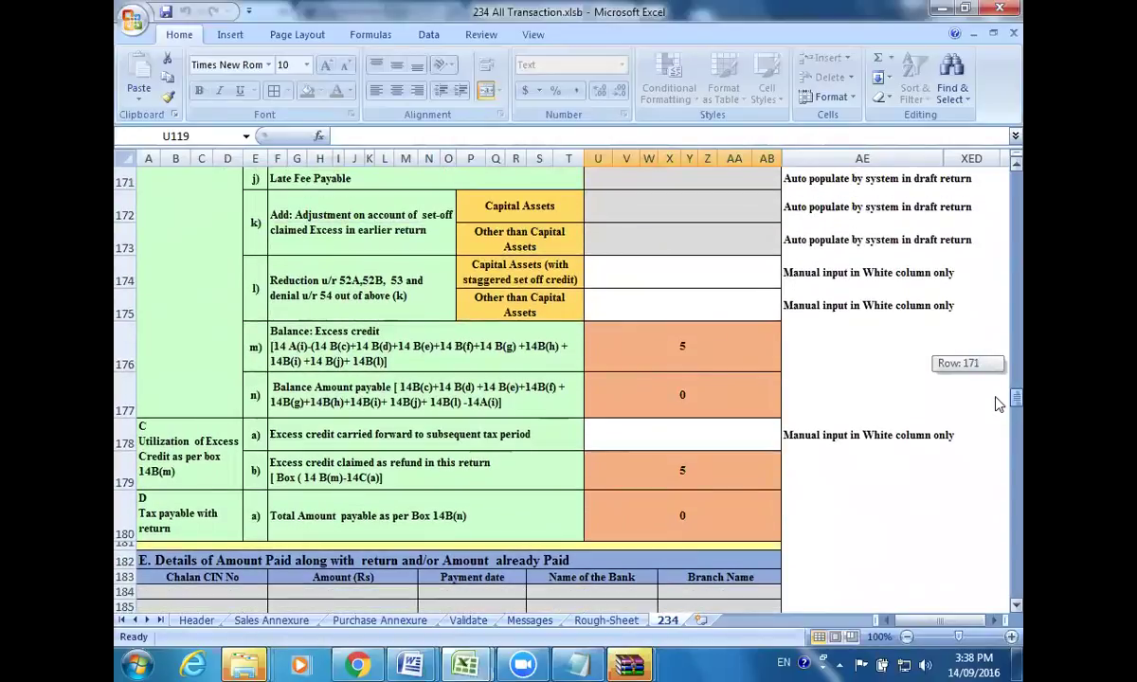
pyautogui.moveTo(998, 405); pyautogui.dragTo(997, 441)
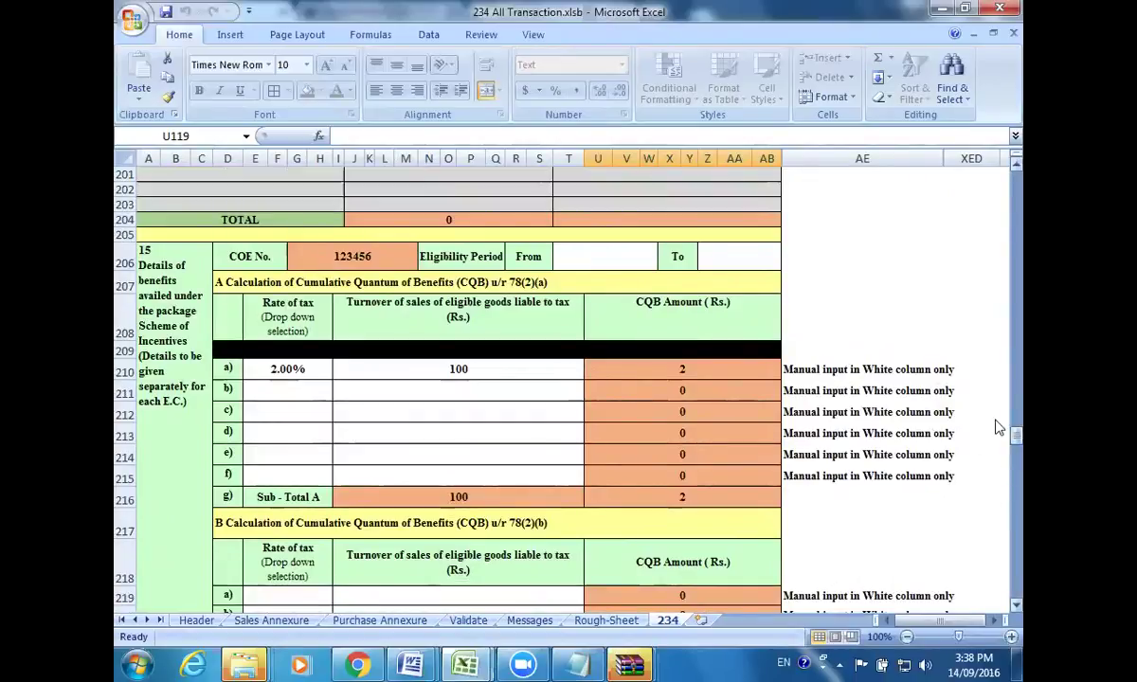
pyautogui.moveTo(998, 446); pyautogui.dragTo(998, 207)
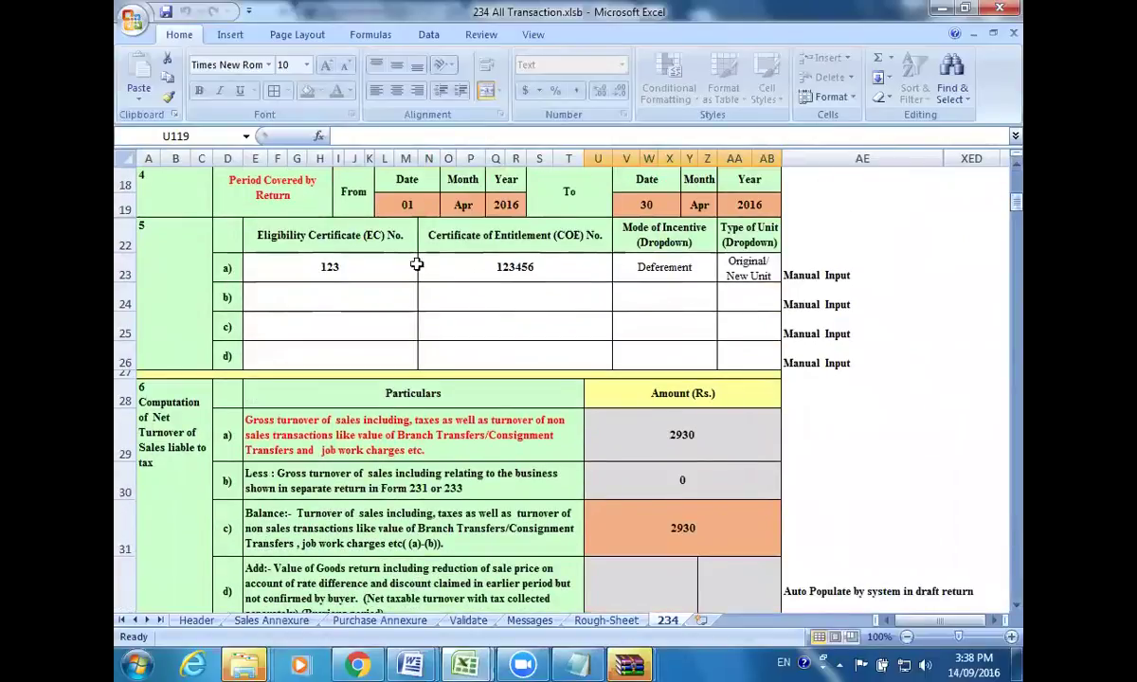
pyautogui.click(367, 267)
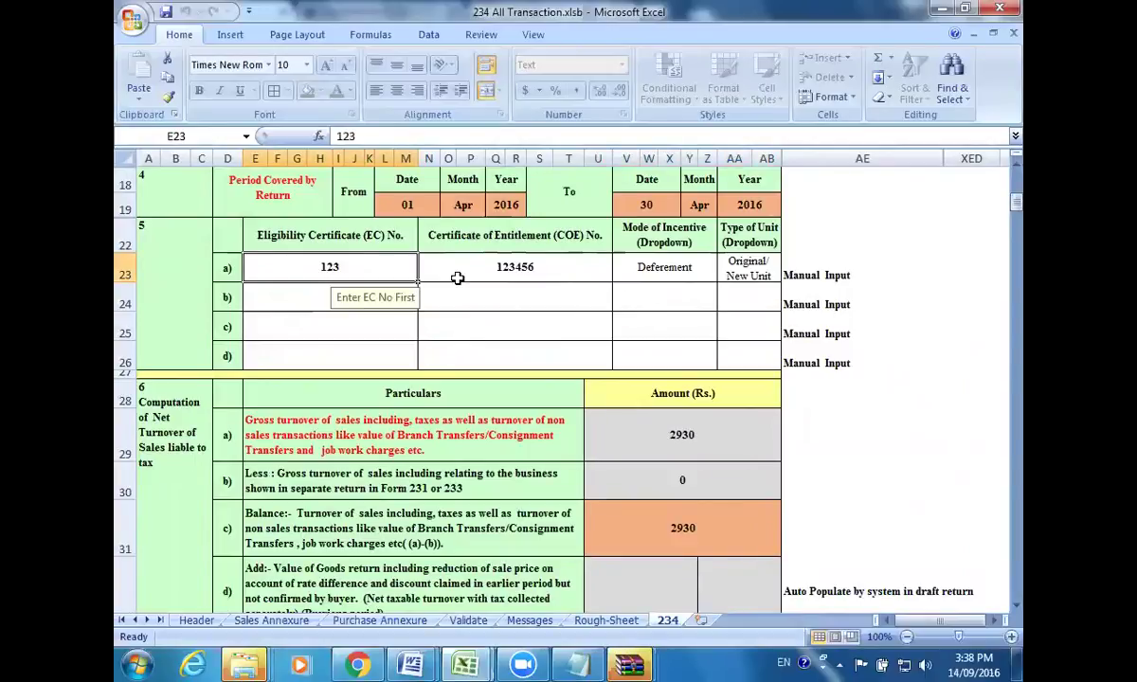
pyautogui.click(706, 275)
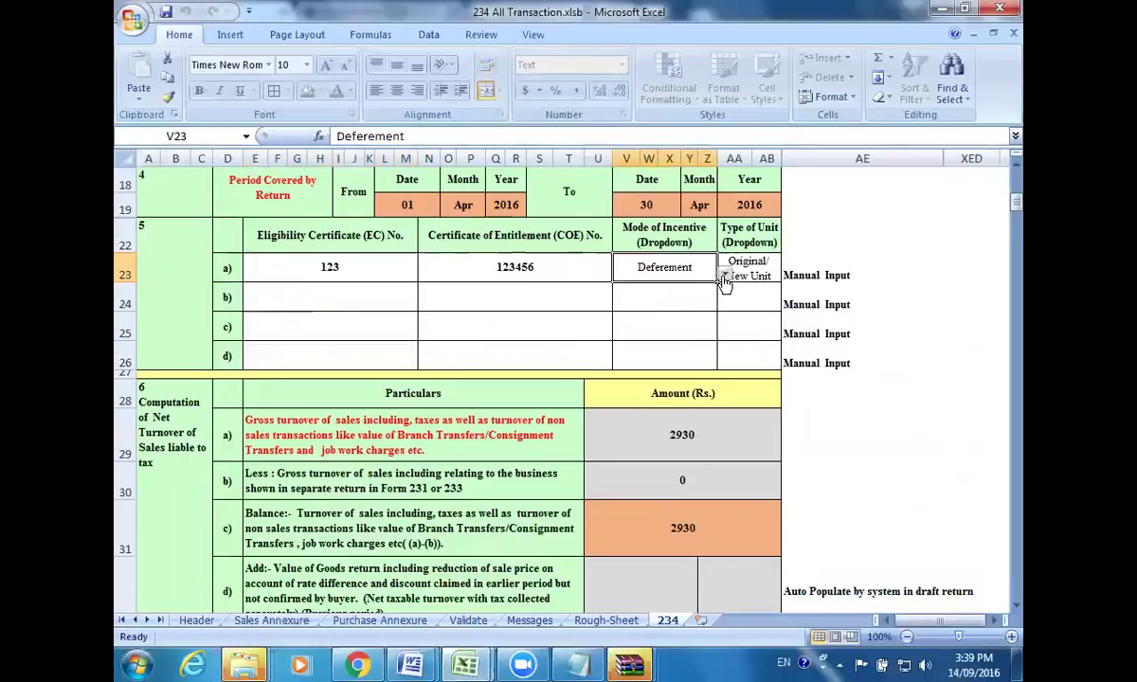
pyautogui.click(724, 275)
pyautogui.click(703, 269)
# Step: Compare the exempted sales deductions in boxes 6(m) and 6(n) of the 234 return with exempted sales J20 to J22 in the Sales Annexure
pyautogui.moveTo(1012, 201); pyautogui.dragTo(998, 228)
pyautogui.click(525, 430)
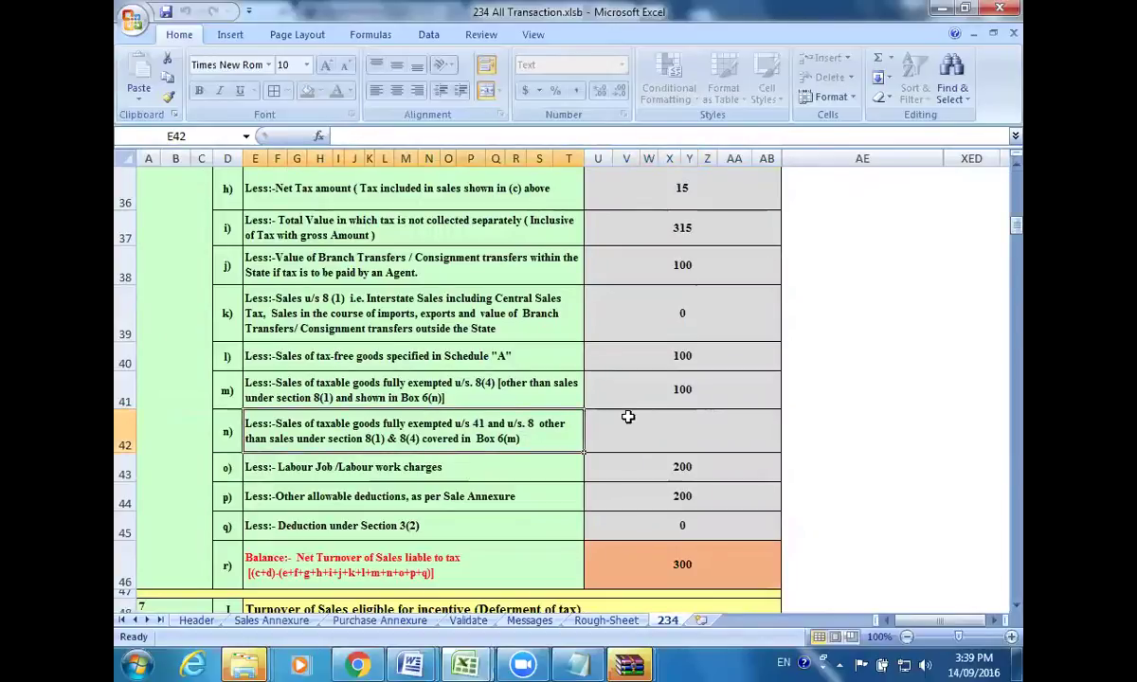
pyautogui.click(635, 385)
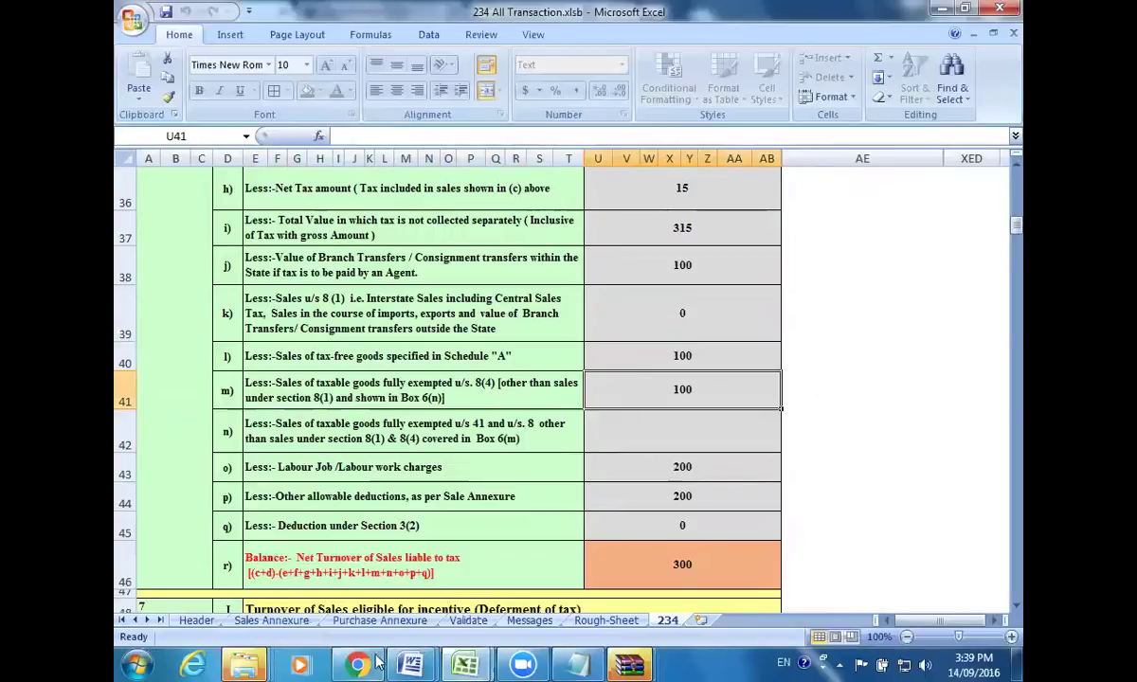
pyautogui.click(273, 621)
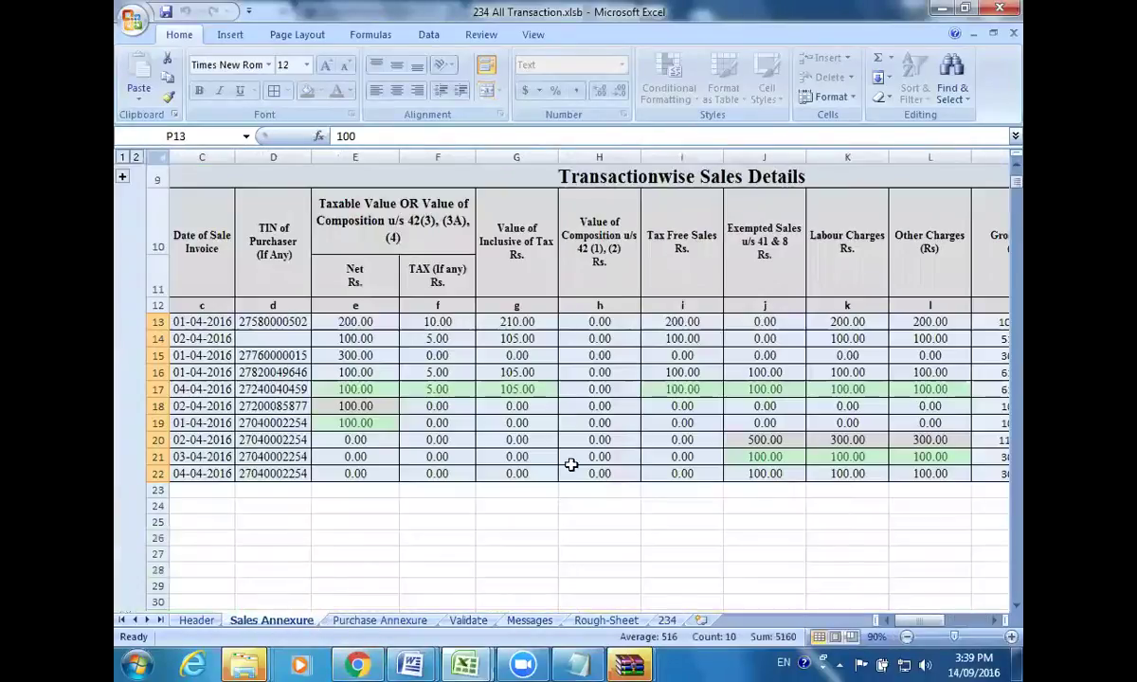
pyautogui.moveTo(938, 623); pyautogui.dragTo(953, 623)
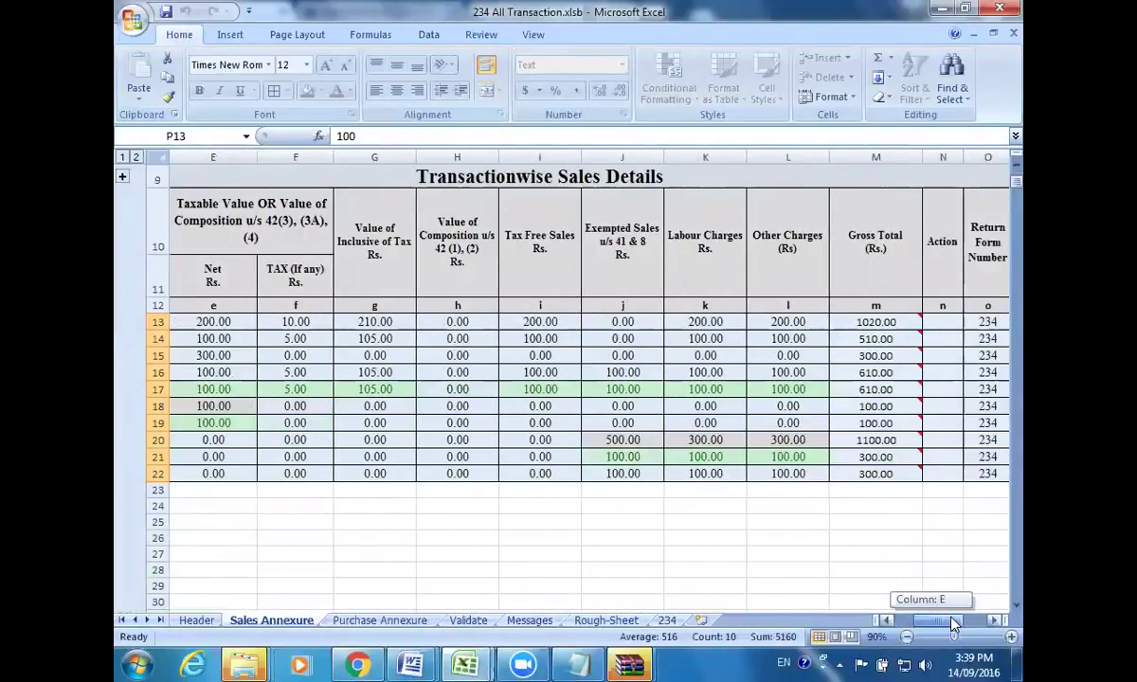
pyautogui.moveTo(867, 417)
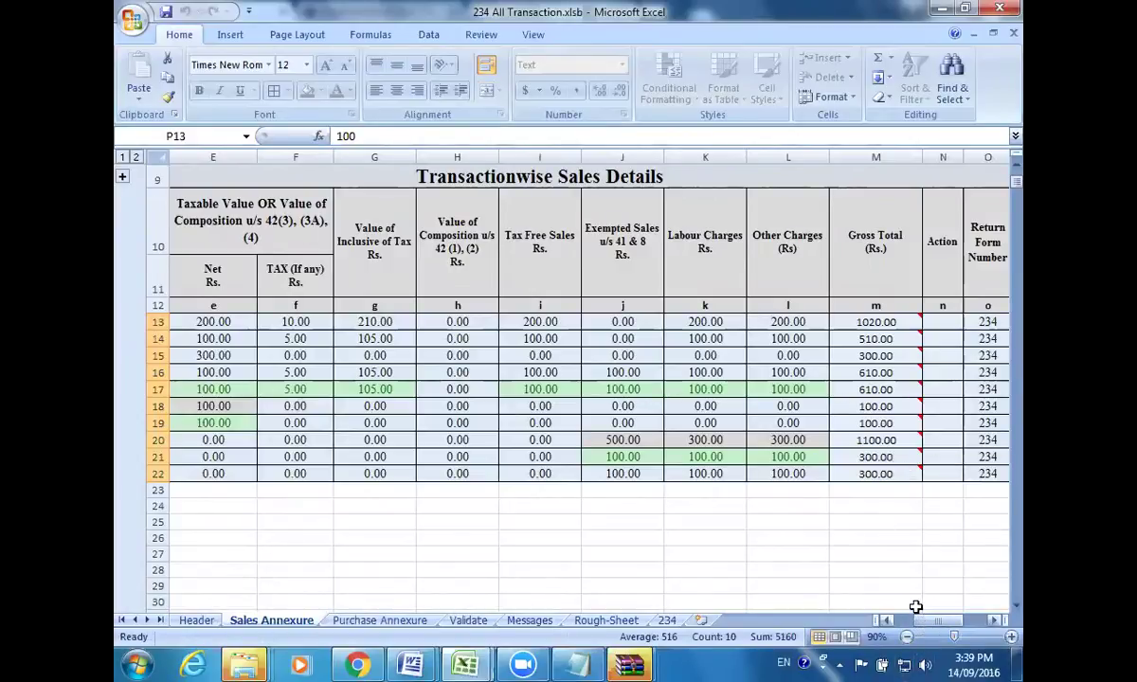
pyautogui.moveTo(931, 621); pyautogui.dragTo(934, 618)
pyautogui.click(953, 438)
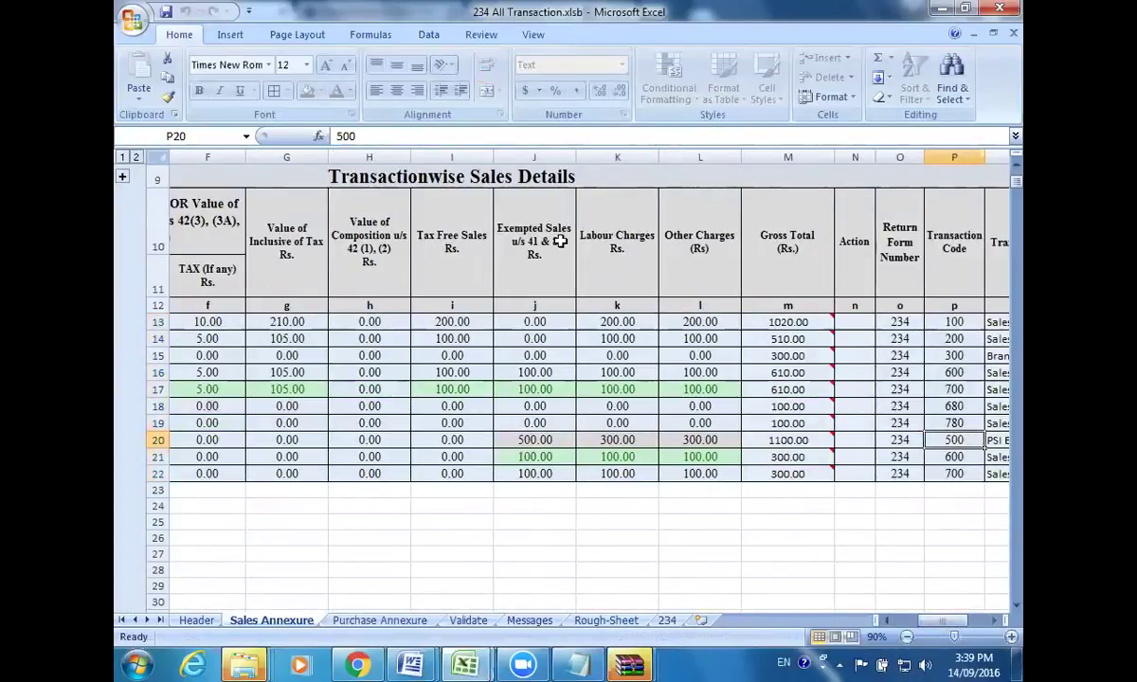
pyautogui.click(533, 441)
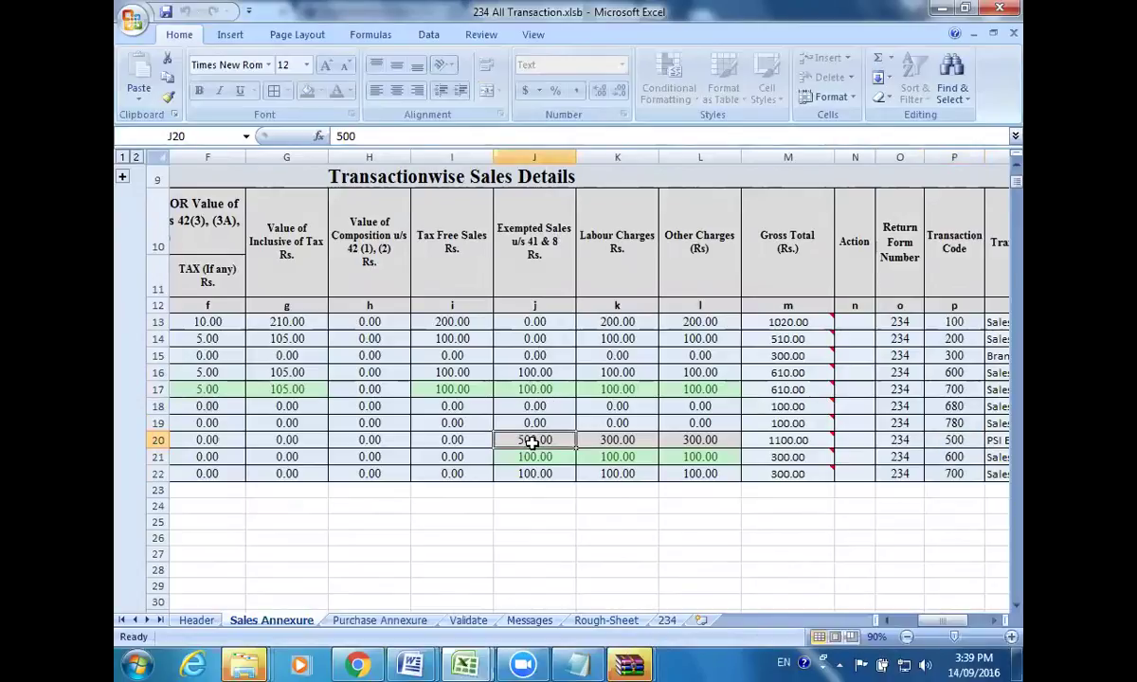
pyautogui.click(544, 459)
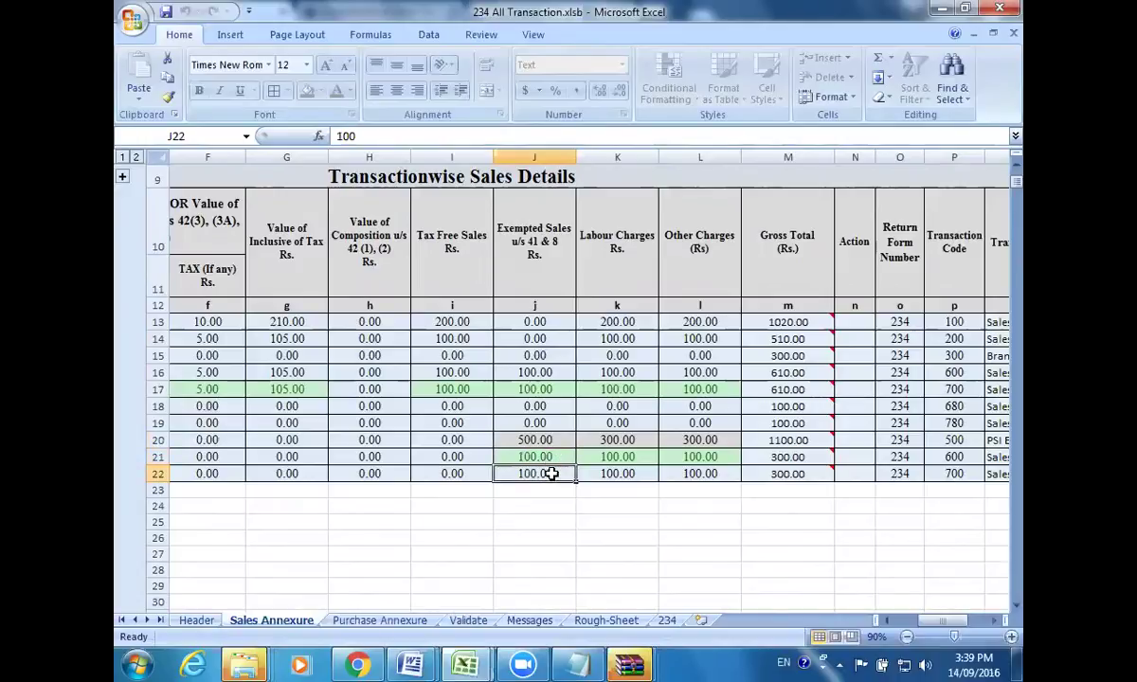
# Step: Recheck box 6(m) of the 234 return against the Sales Annexure's exempted sales in J21 and J16 and transaction codes 600 and 700
pyautogui.click(668, 621)
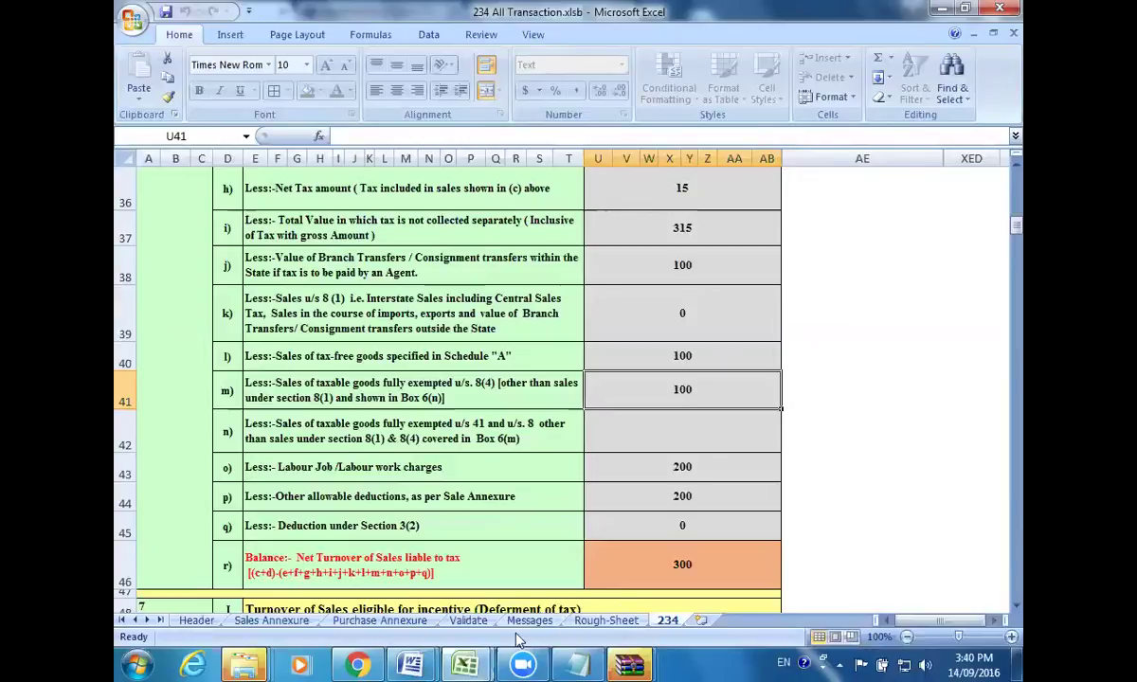
pyautogui.click(284, 620)
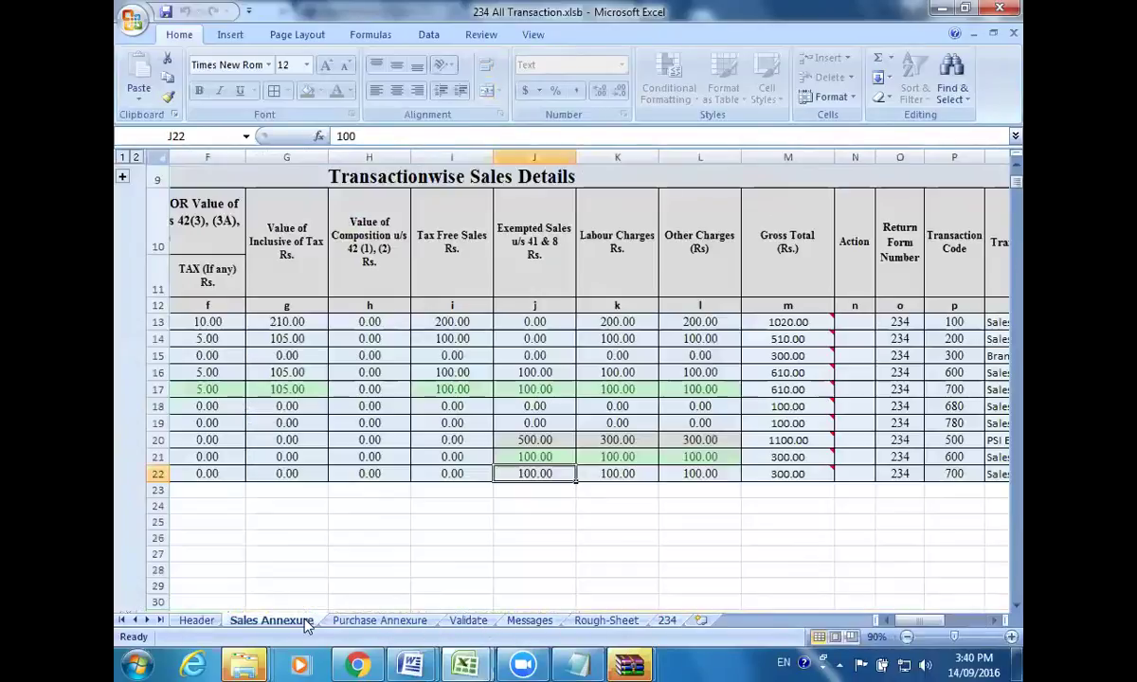
pyautogui.click(572, 457)
pyautogui.click(555, 372)
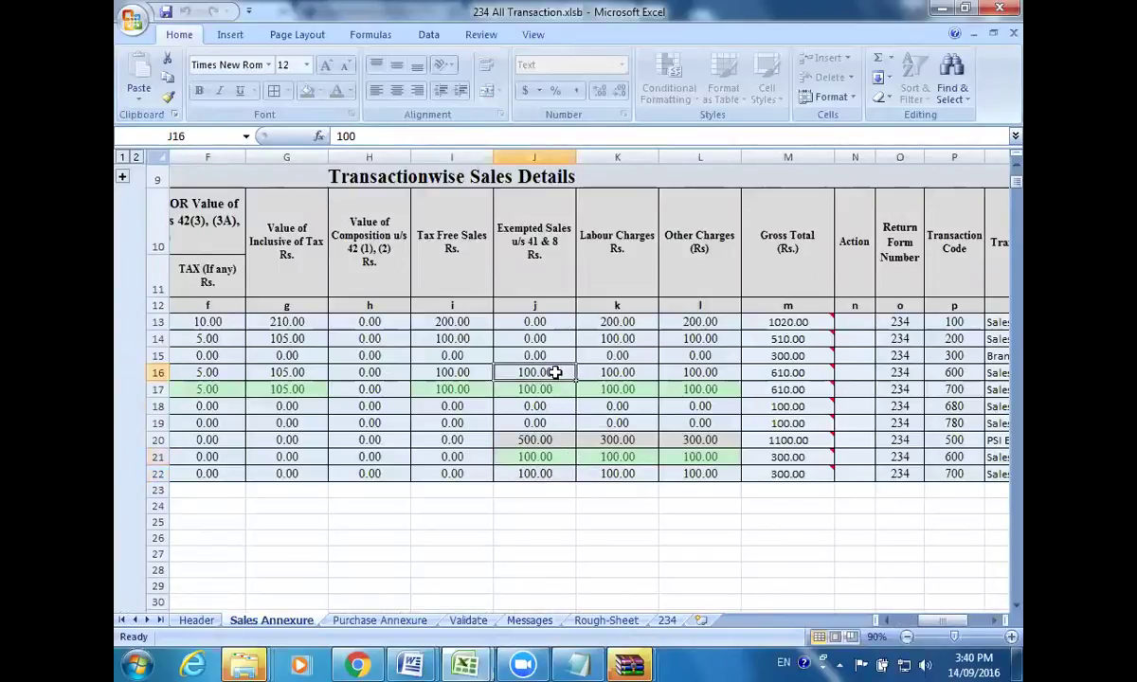
pyautogui.click(965, 369)
pyautogui.press('Return')
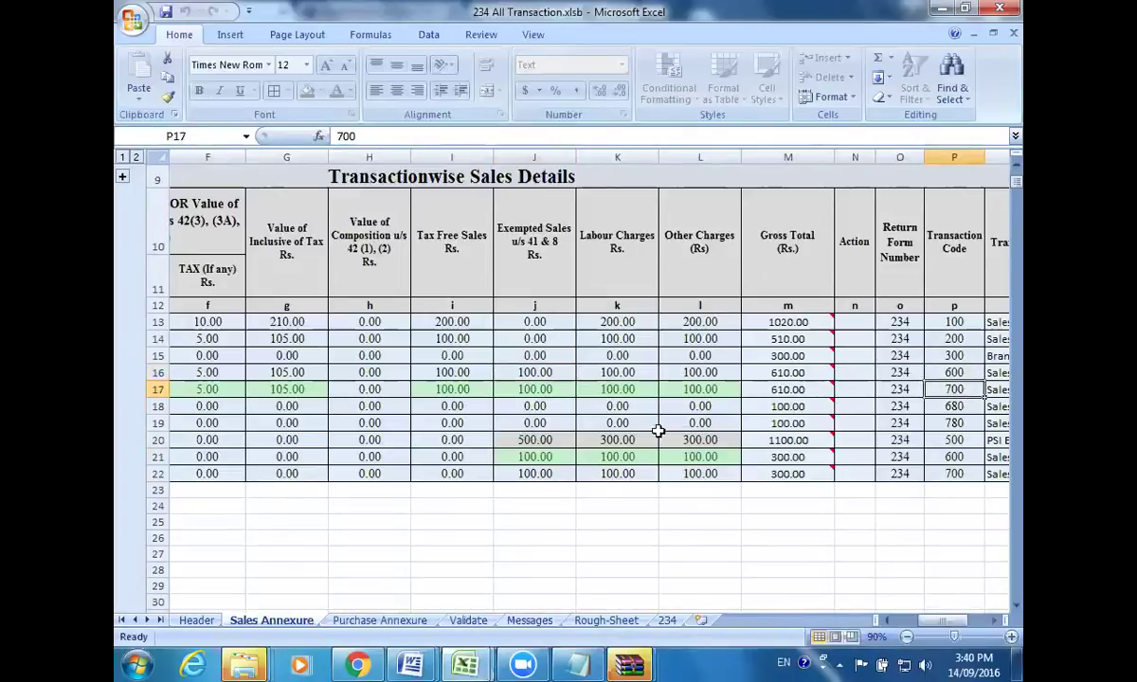
# Step: Examine the exempted sales in J20 and J16 of the Sales Annexure, and the whole exempted sales column J
pyautogui.click(553, 441)
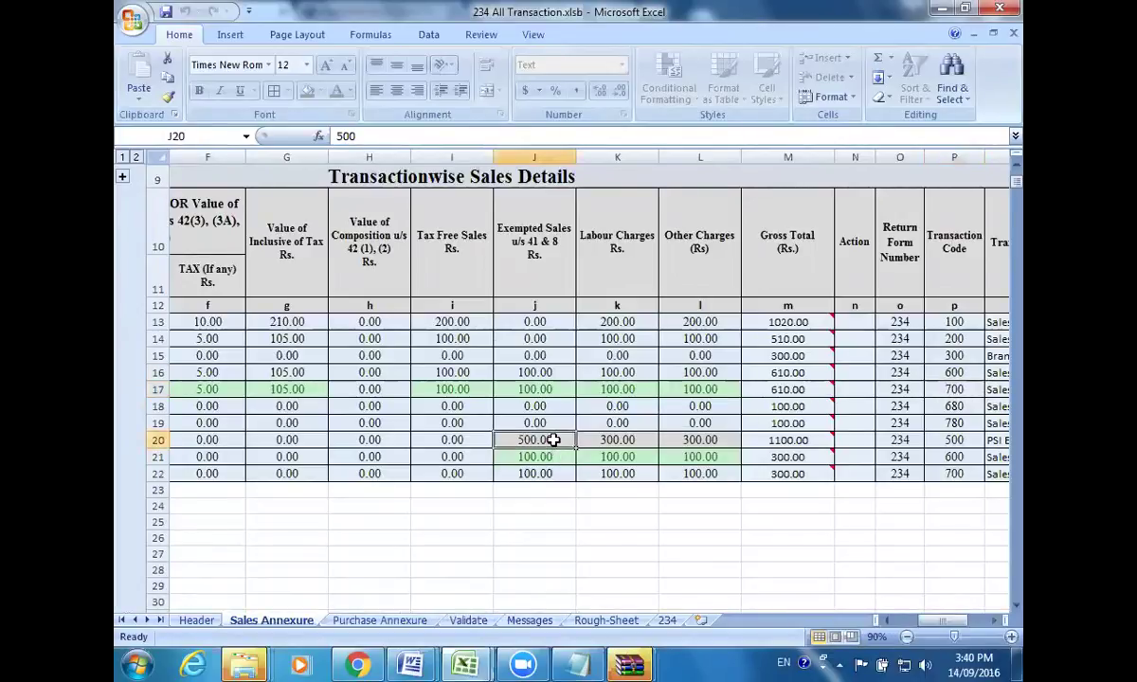
pyautogui.click(554, 374)
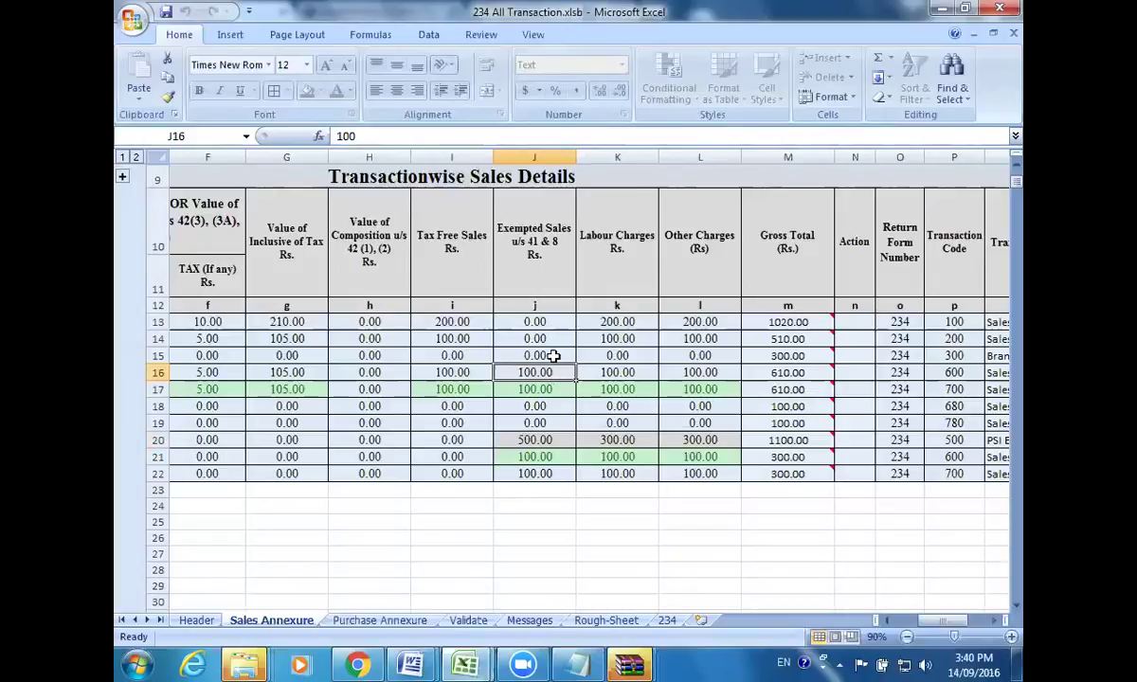
pyautogui.click(541, 156)
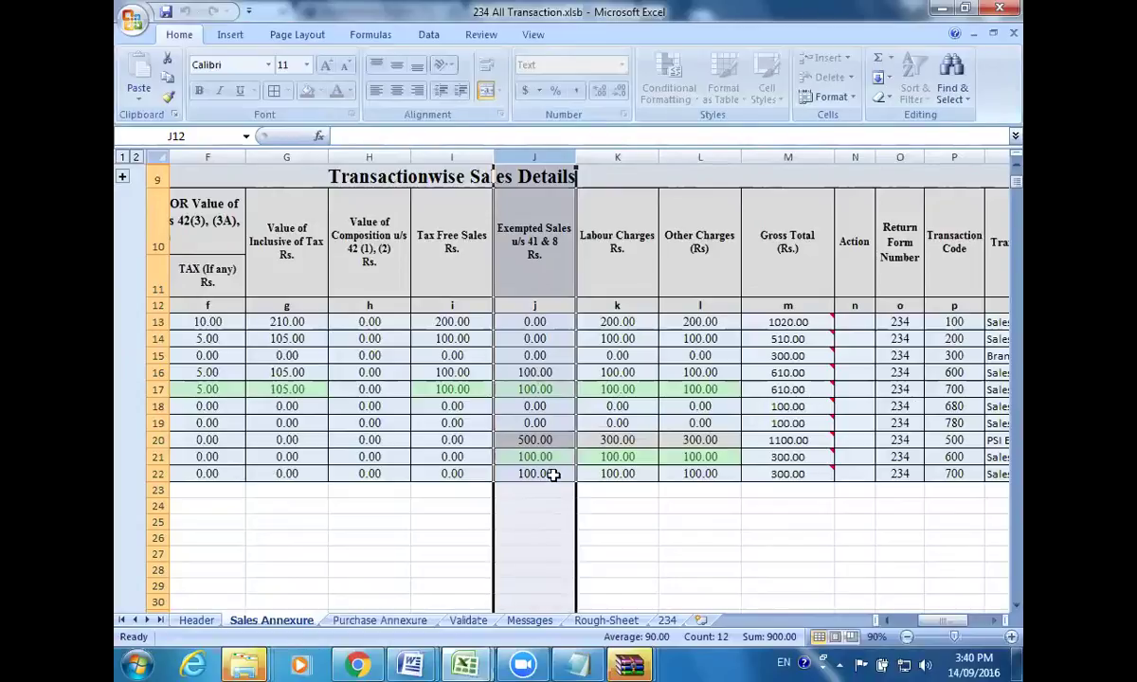
# Step: Check the turnover of sales liable to tax in rows 50 to 52 of the 234 return's section 7
pyautogui.click(667, 622)
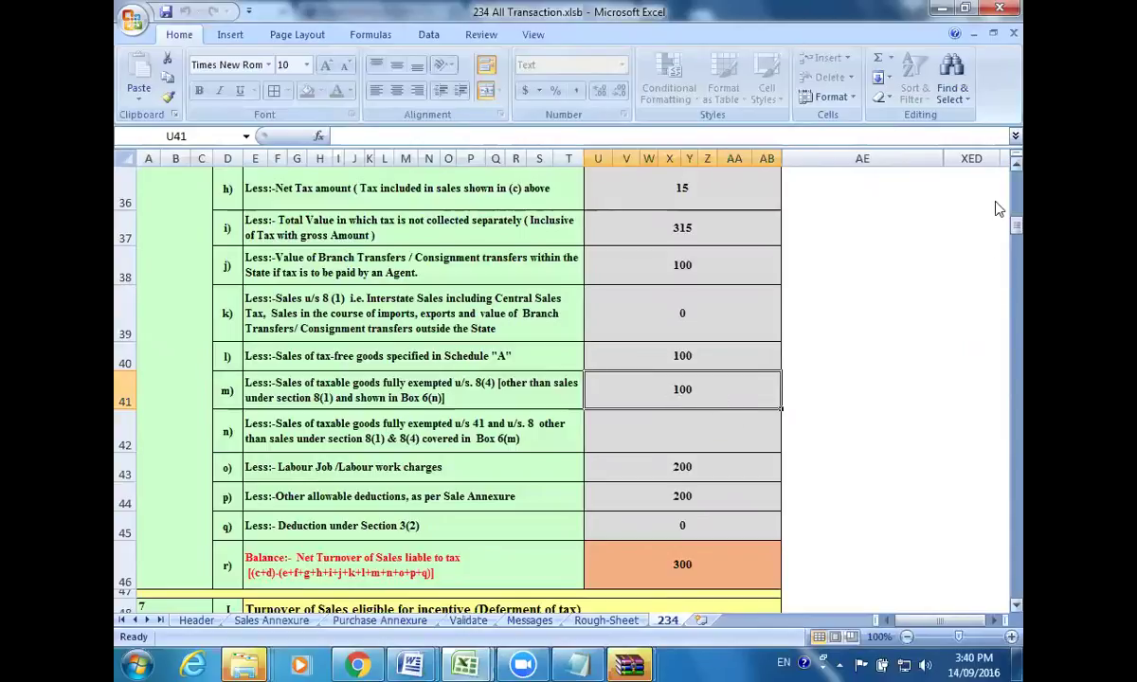
pyautogui.moveTo(998, 220); pyautogui.dragTo(998, 241)
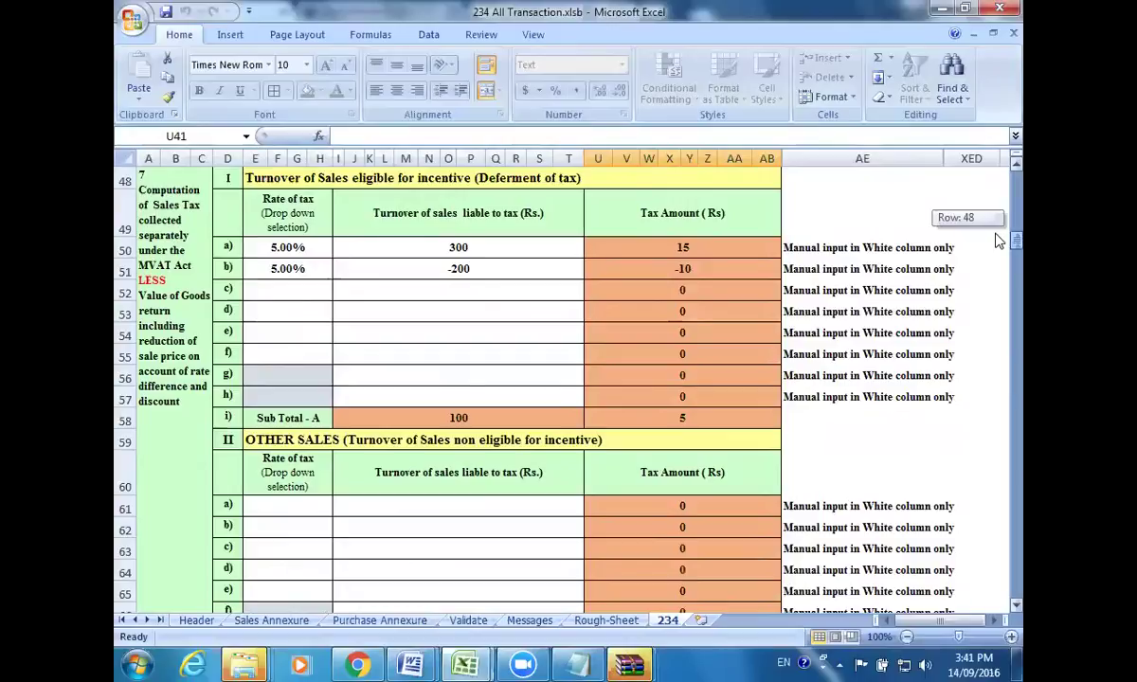
pyautogui.moveTo(998, 241); pyautogui.dragTo(998, 241)
pyautogui.click(579, 291)
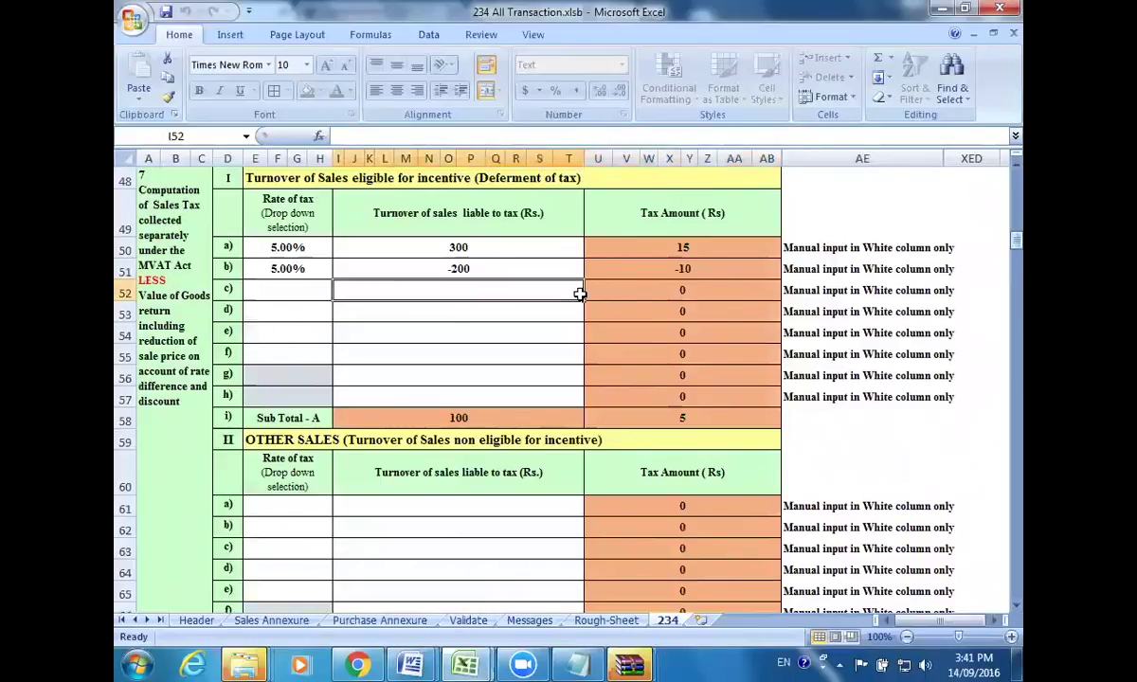
pyautogui.click(562, 267)
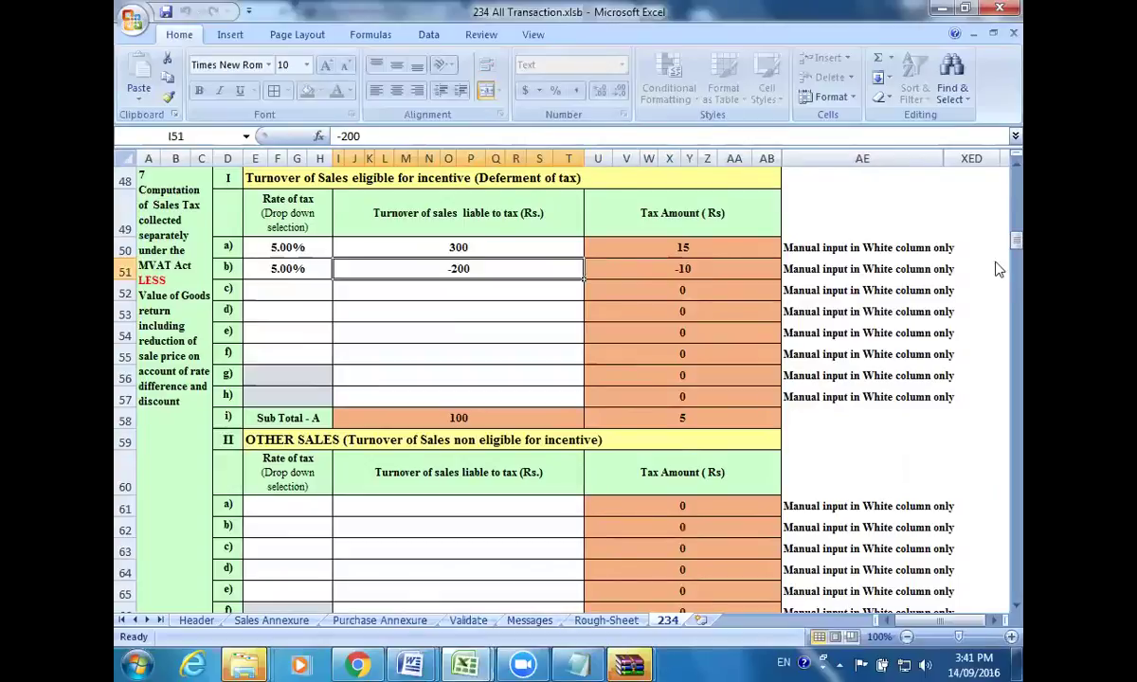
# Step: Recheck the net turnover of purchases in I118 and I119 of the 234 return's section 12
pyautogui.moveTo(997, 270); pyautogui.dragTo(997, 331)
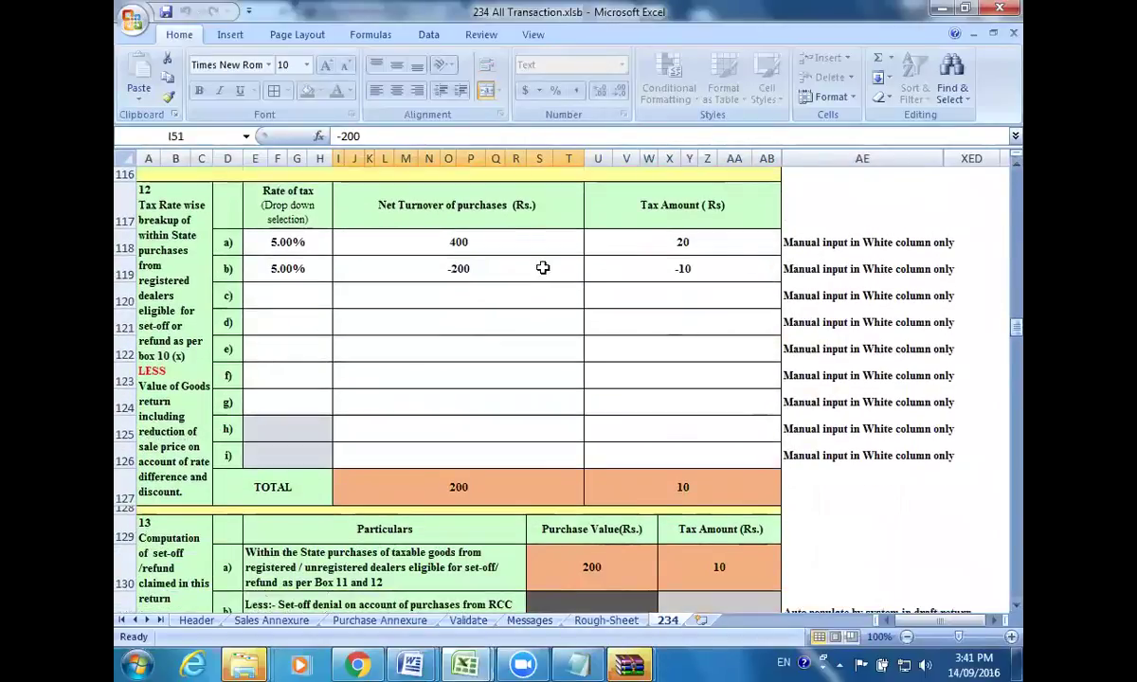
pyautogui.click(521, 236)
pyautogui.click(509, 273)
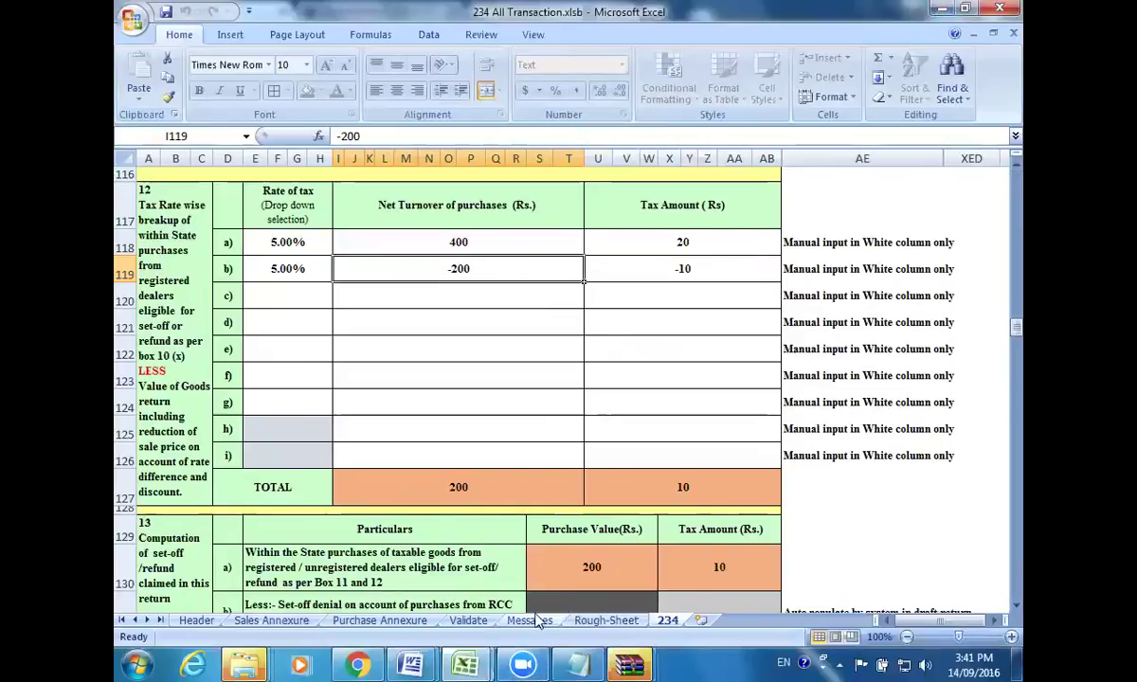
pyautogui.click(524, 663)
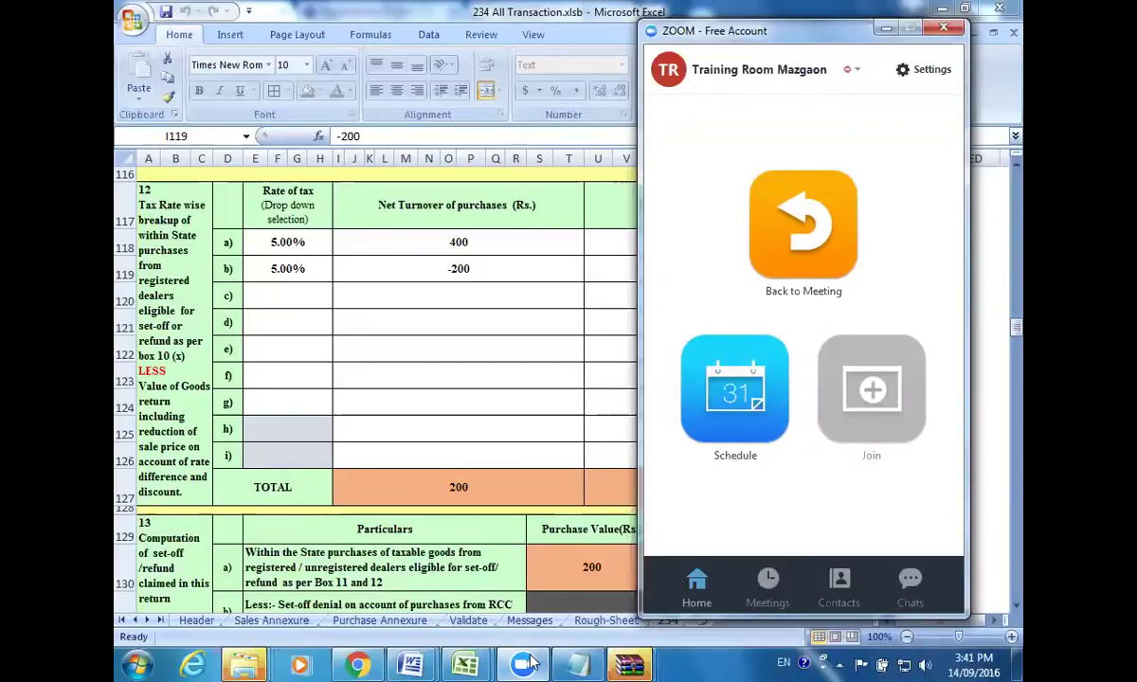
pyautogui.click(527, 663)
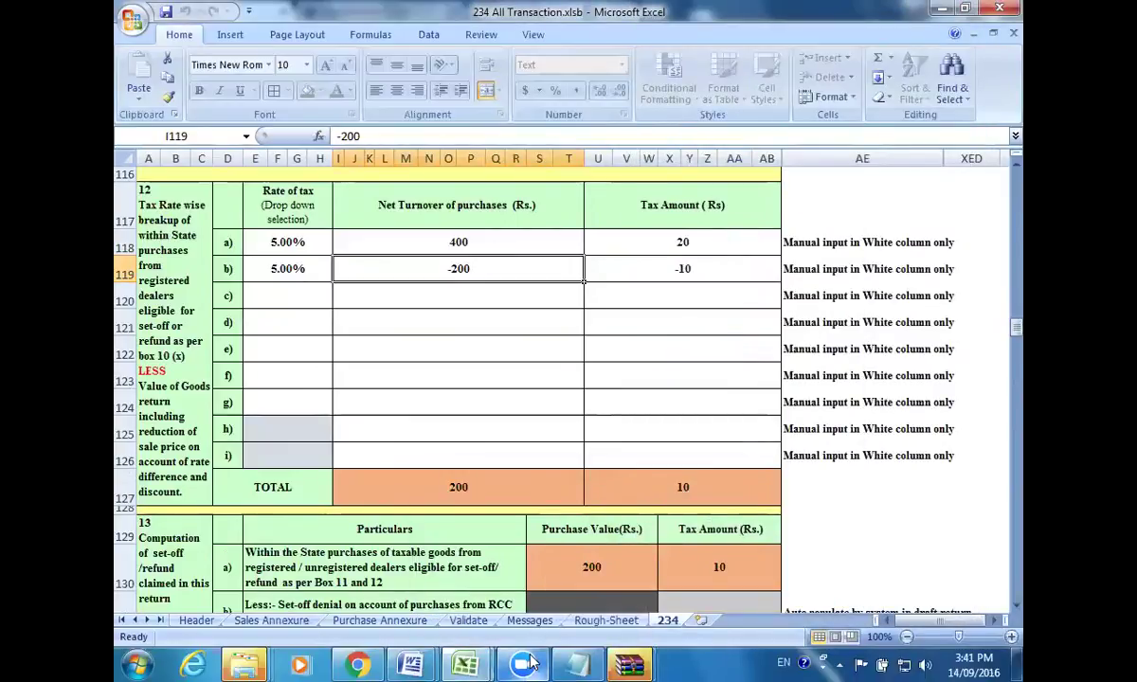
pyautogui.click(531, 664)
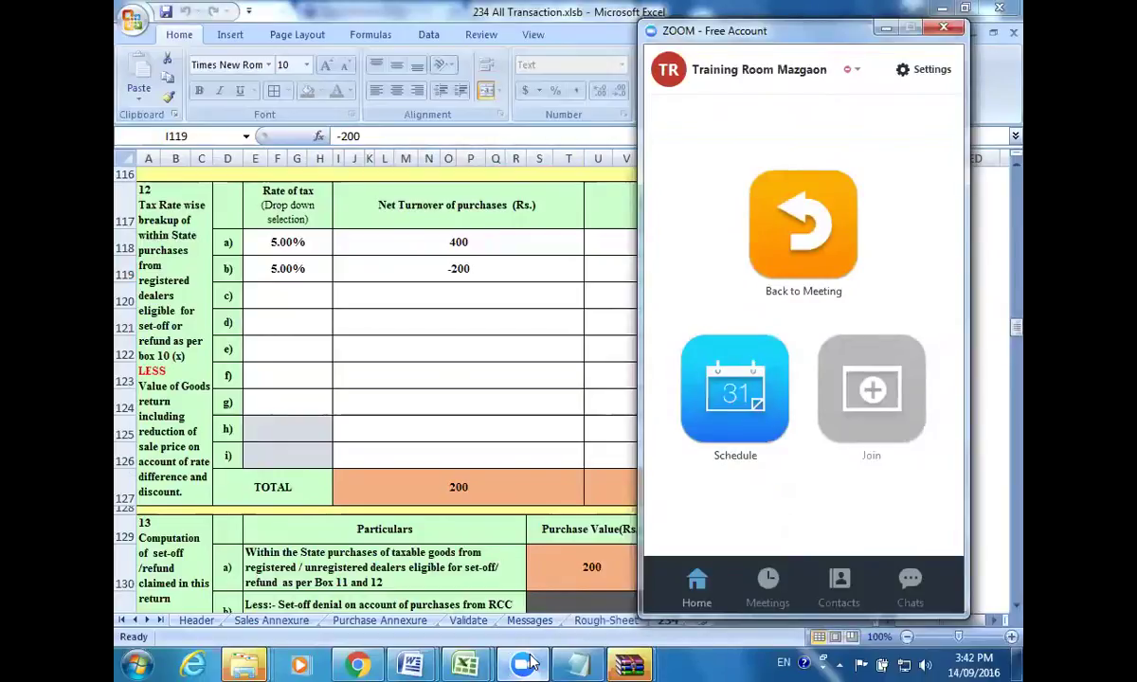
pyautogui.click(522, 663)
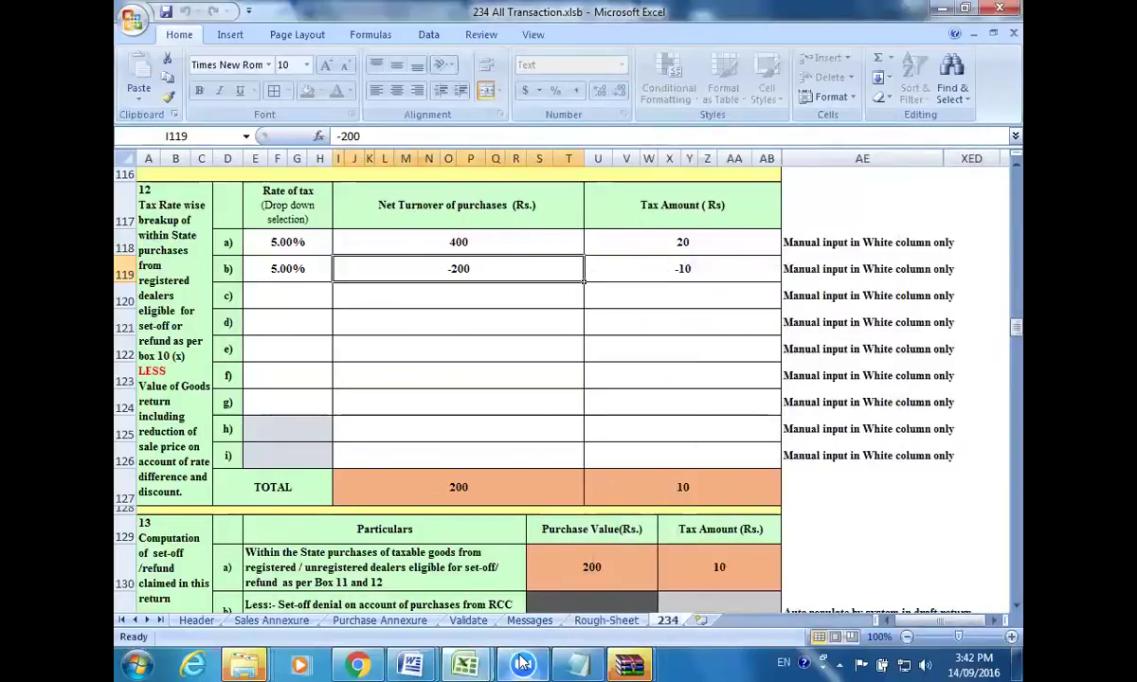